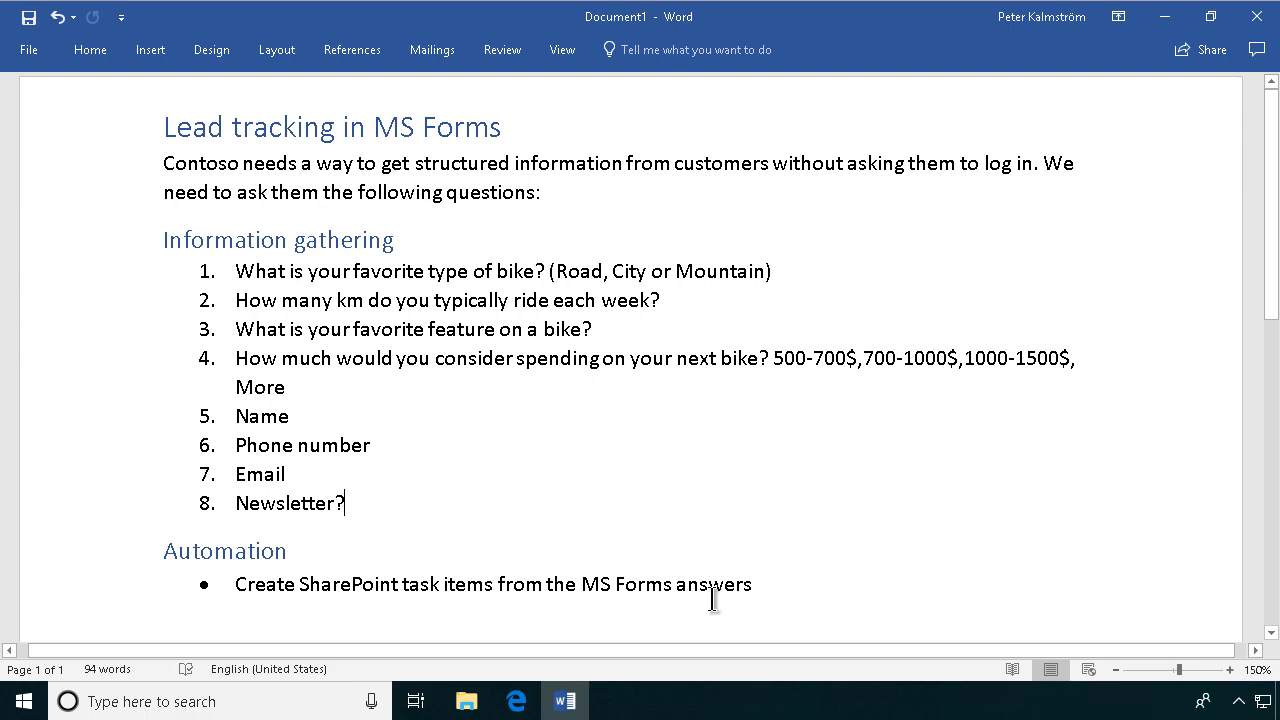
Switch from Word to Microsoft Forms in Edge and create a new form.
{"action": "left_click", "coordinate": [517, 702]}
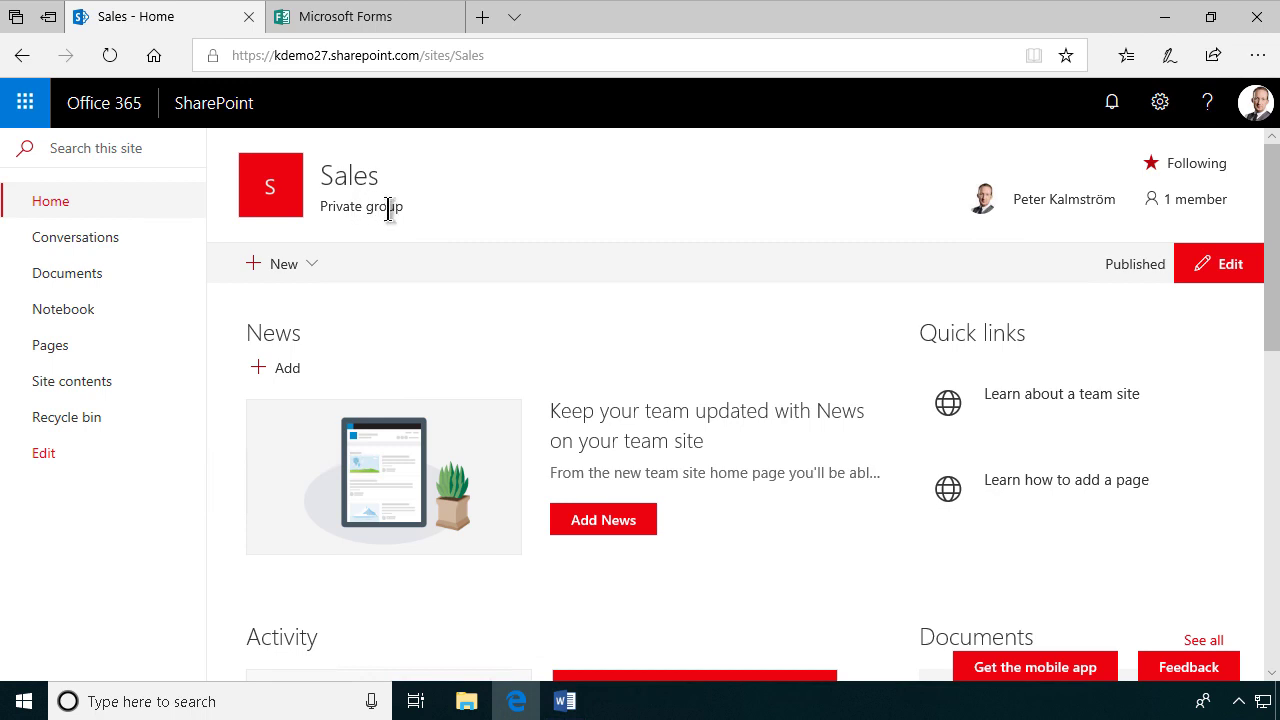
{"action": "left_click", "coordinate": [338, 20]}
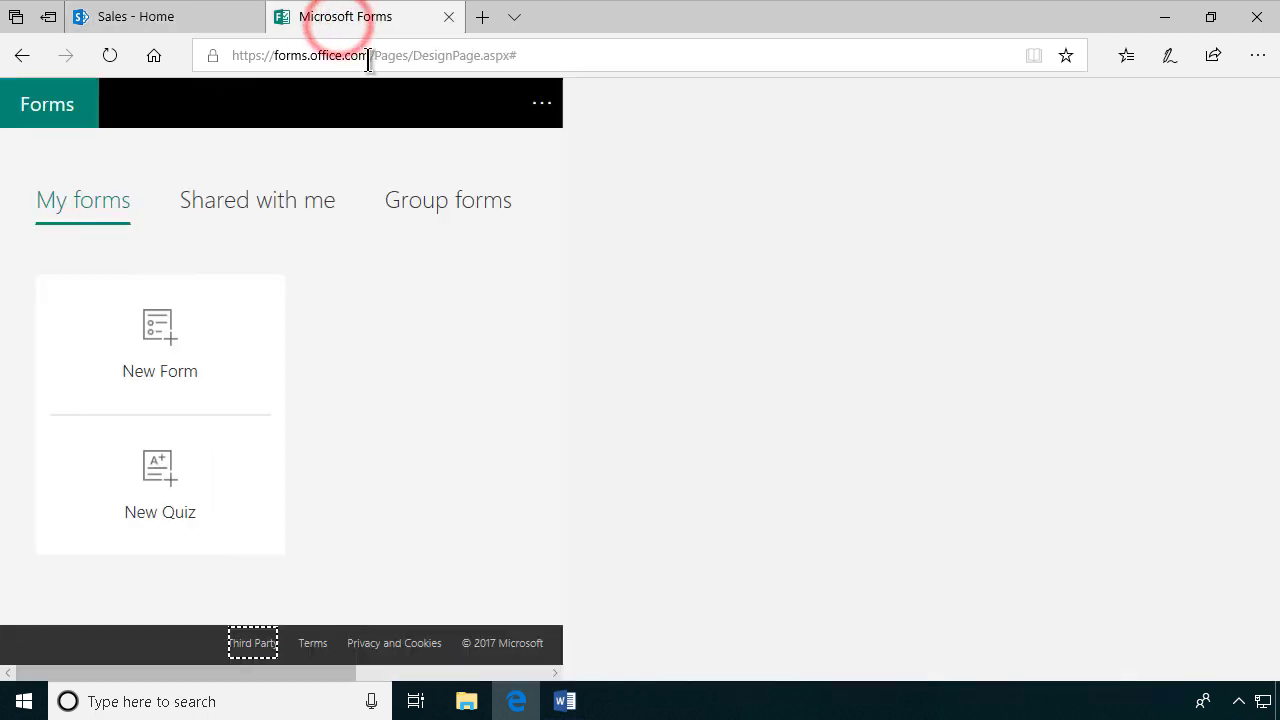
{"action": "left_click", "coordinate": [174, 339]}
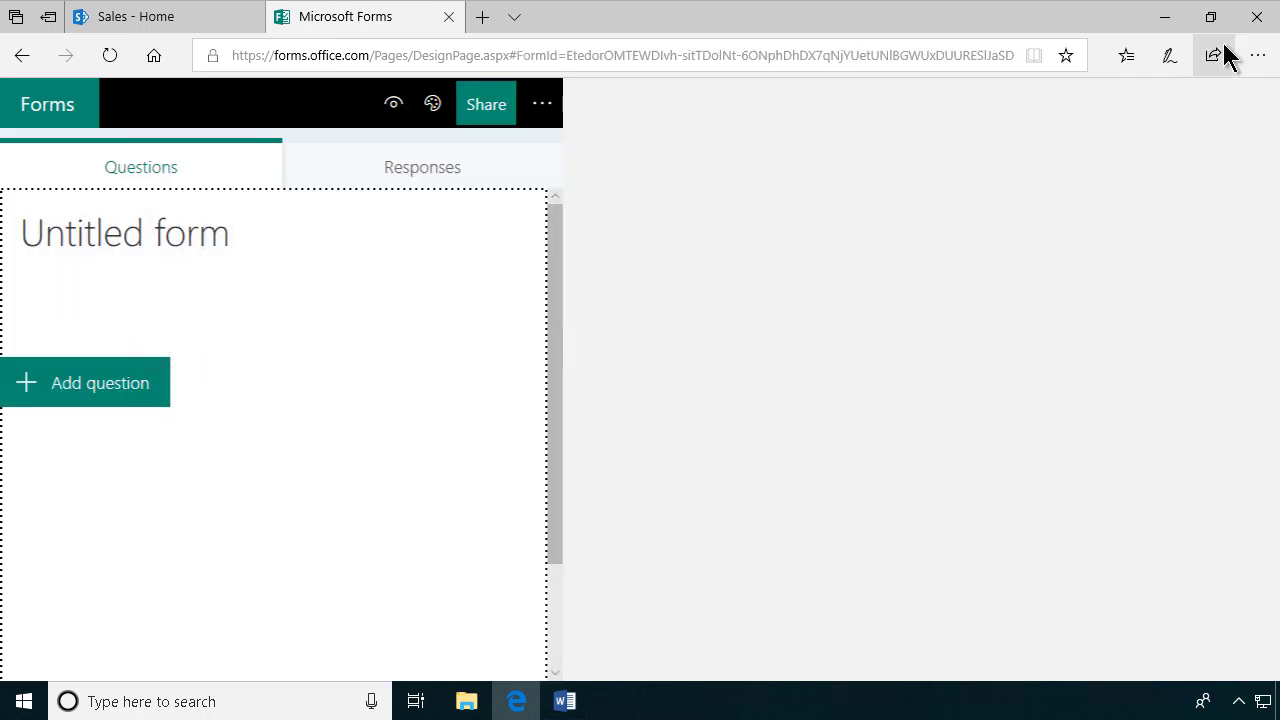
Close the browser's developer tools so the form editor uses the full window width.
{"action": "left_click", "coordinate": [1259, 52]}
{"action": "left_click", "coordinate": [1079, 449]}
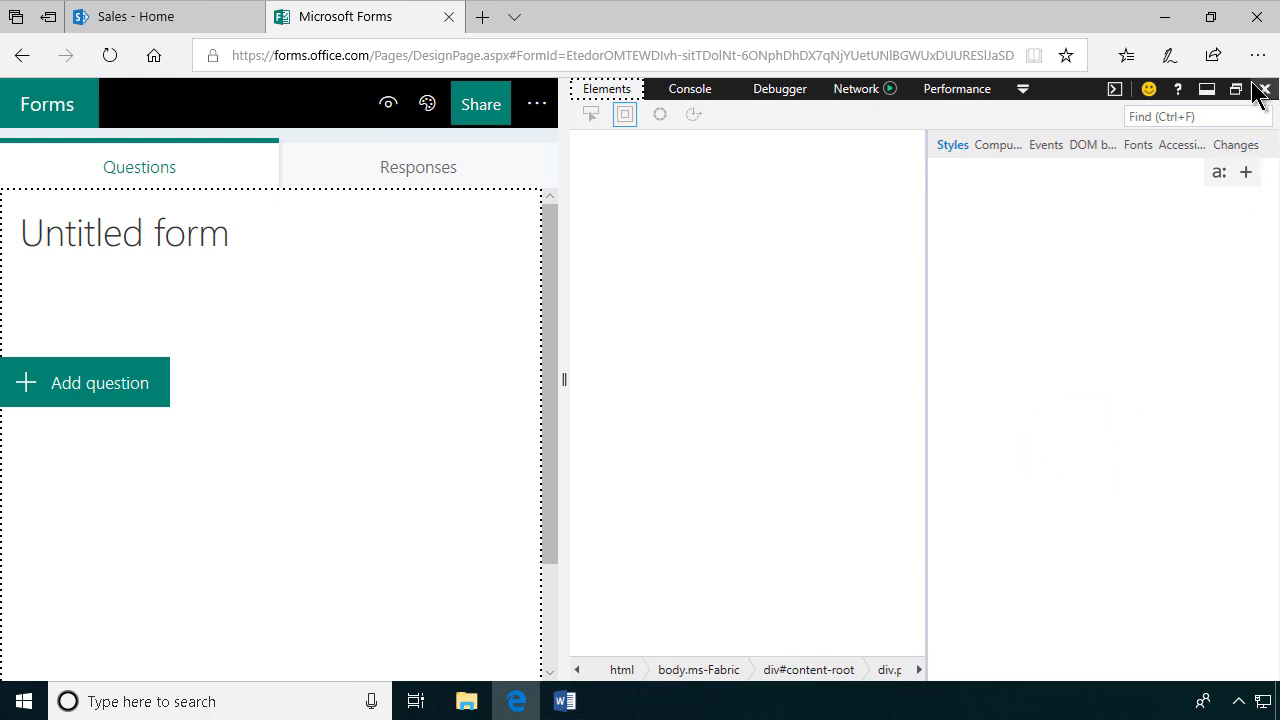
{"action": "left_click", "coordinate": [1263, 90]}
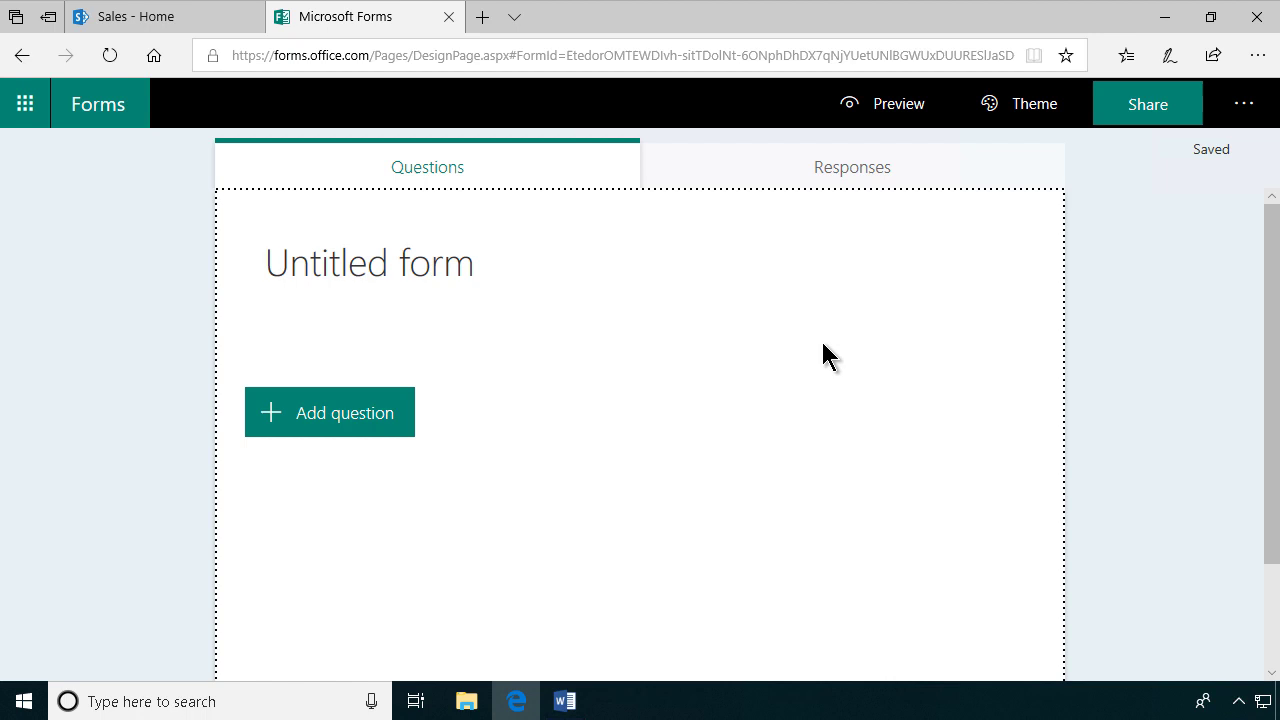
Title the form "Conotoso Customer Survey" and upload MSForms120px.png from Documents as its header image.
{"action": "left_click", "coordinate": [424, 270]}
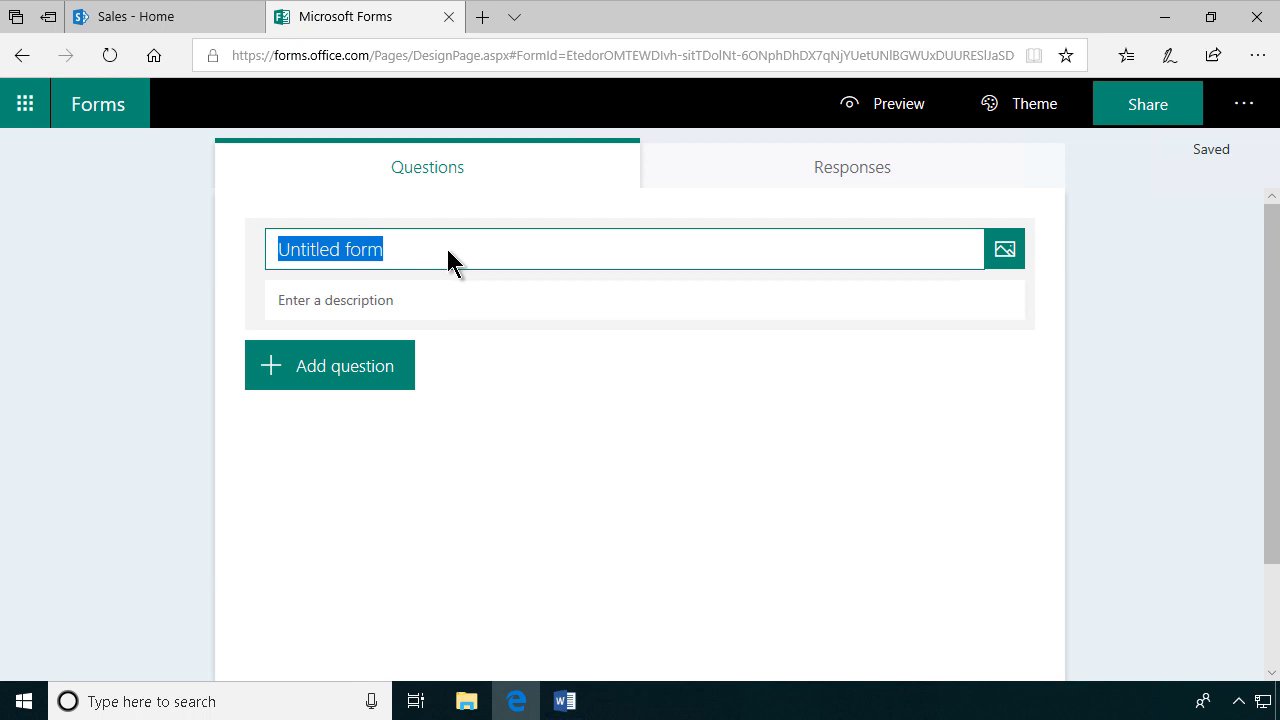
{"action": "type", "text": "Conotoso Customer Survey"}
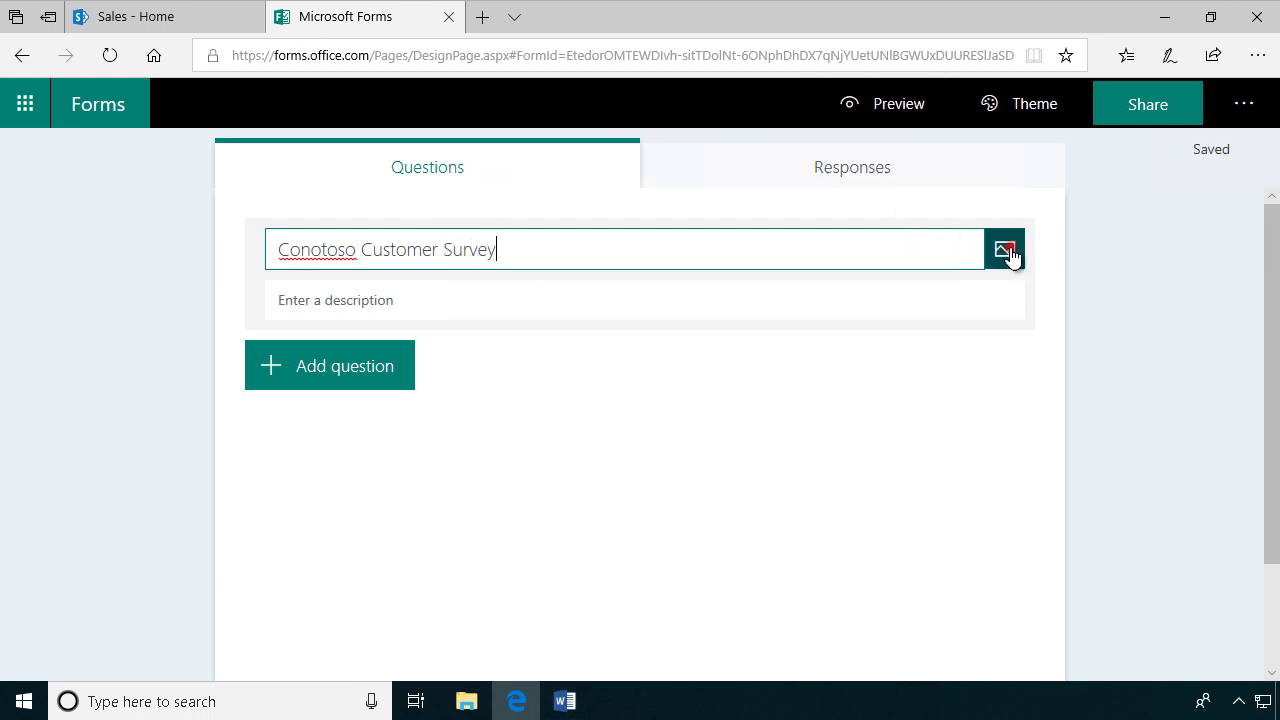
{"action": "left_click", "coordinate": [1005, 249]}
{"action": "left_click", "coordinate": [1029, 160]}
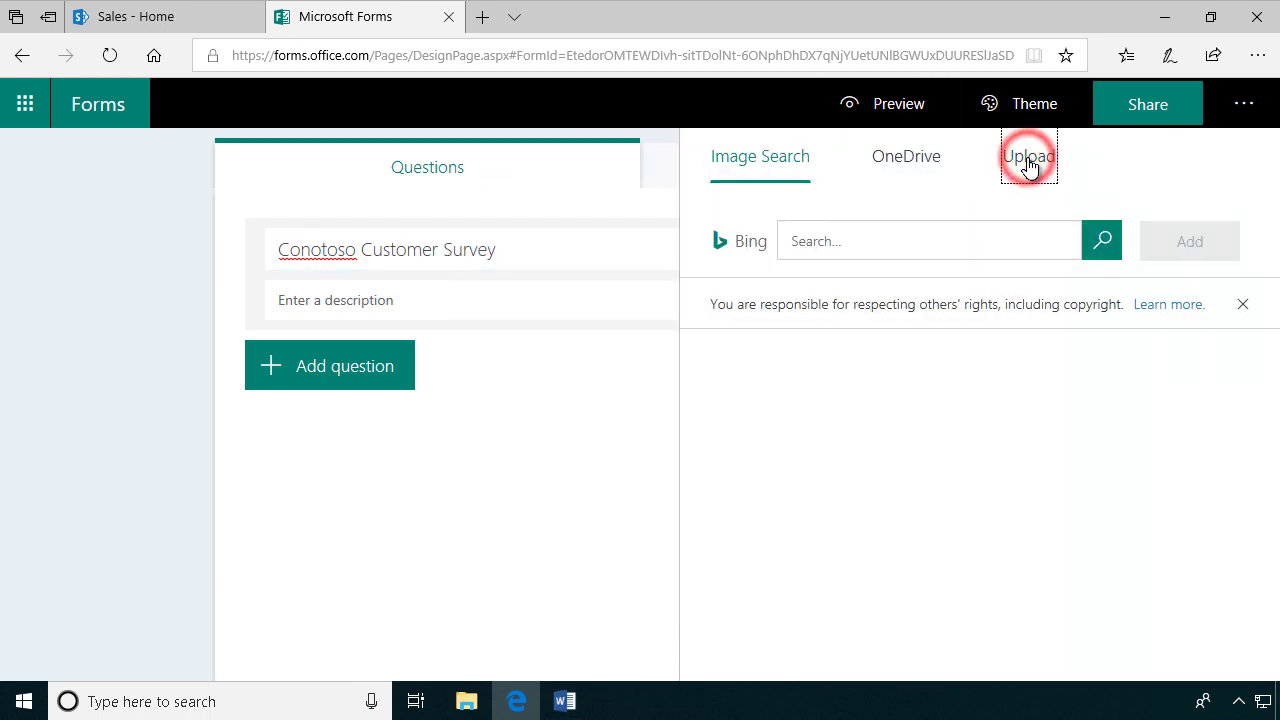
{"action": "left_click", "coordinate": [545, 369]}
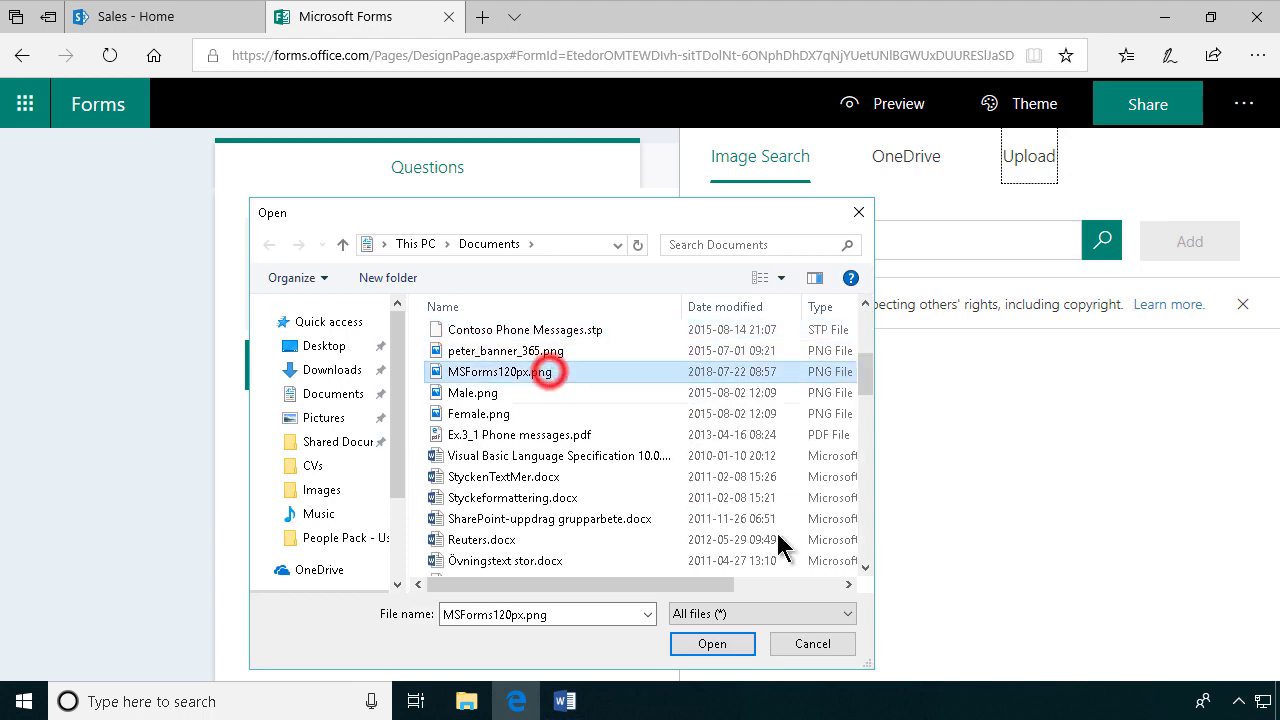
{"action": "left_click", "coordinate": [719, 650]}
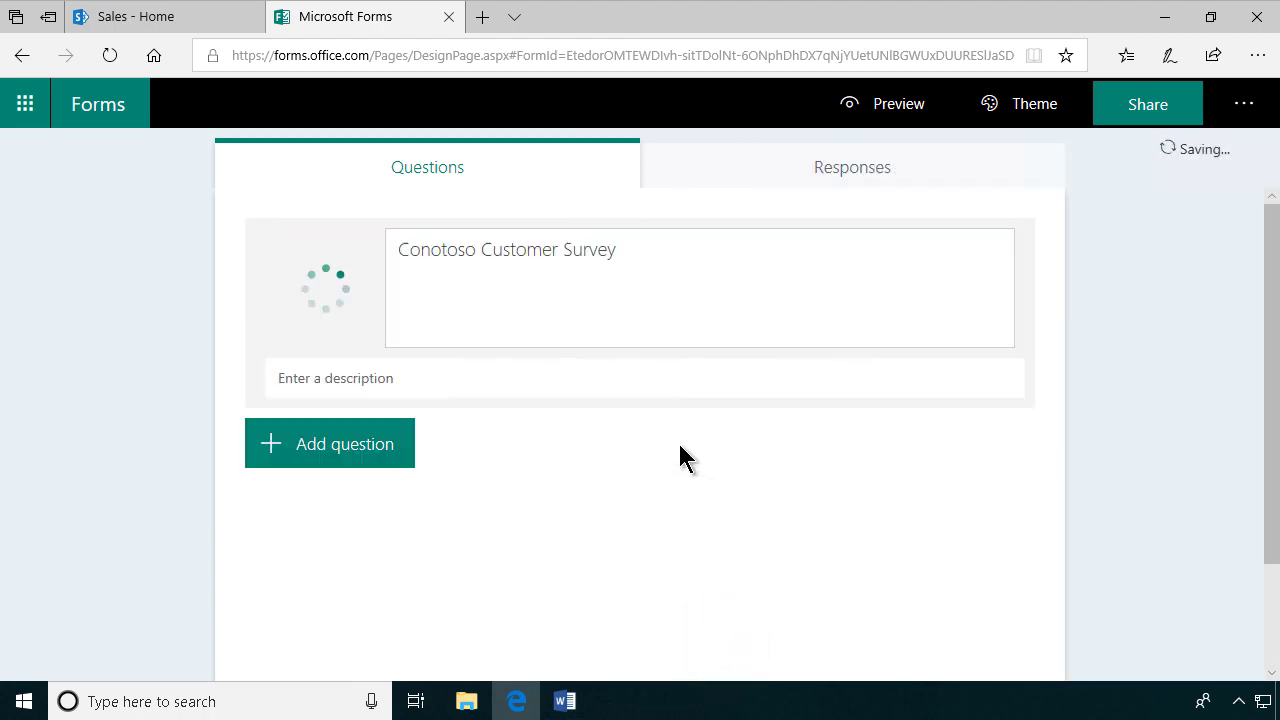
Enter "Get in touch with the team!" as the form's description.
{"action": "left_click", "coordinate": [514, 311]}
{"action": "left_click", "coordinate": [436, 384]}
{"action": "type", "text": "Get in touch with"}
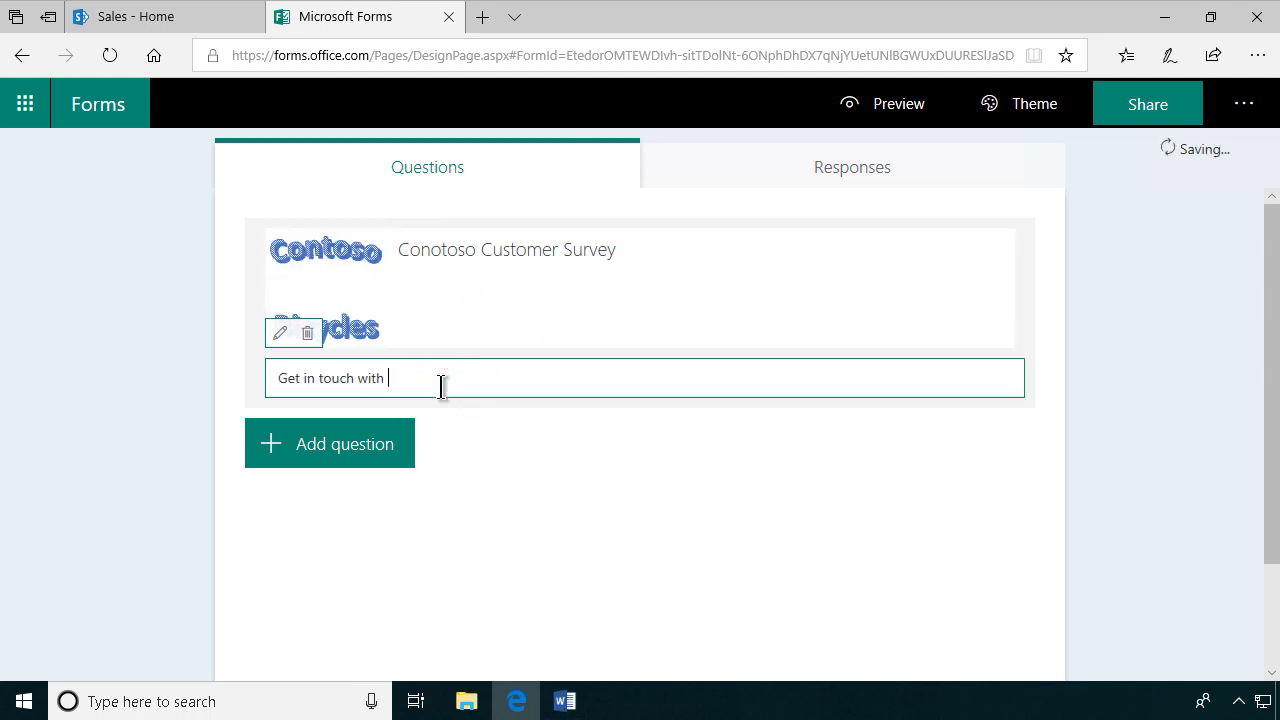
{"action": "type", "text": " the team!"}
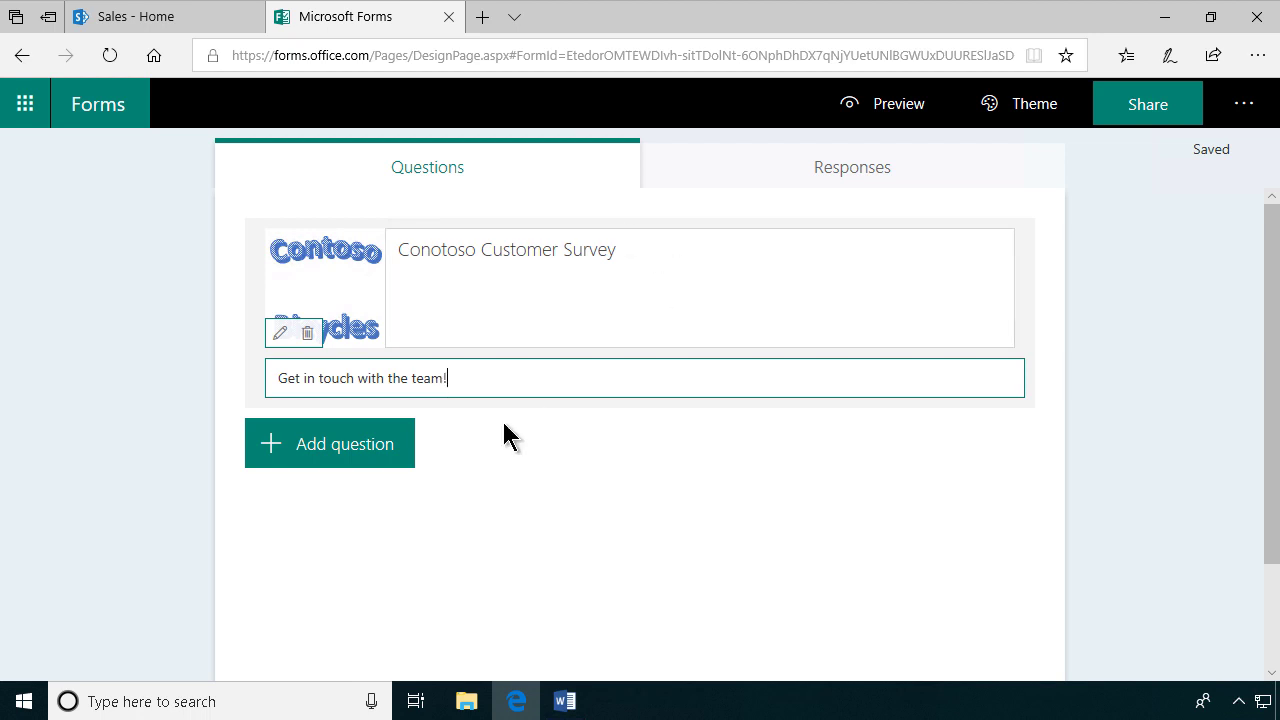
{"action": "left_click", "coordinate": [500, 368]}
{"action": "left_click", "coordinate": [518, 308]}
{"action": "left_click", "coordinate": [505, 369]}
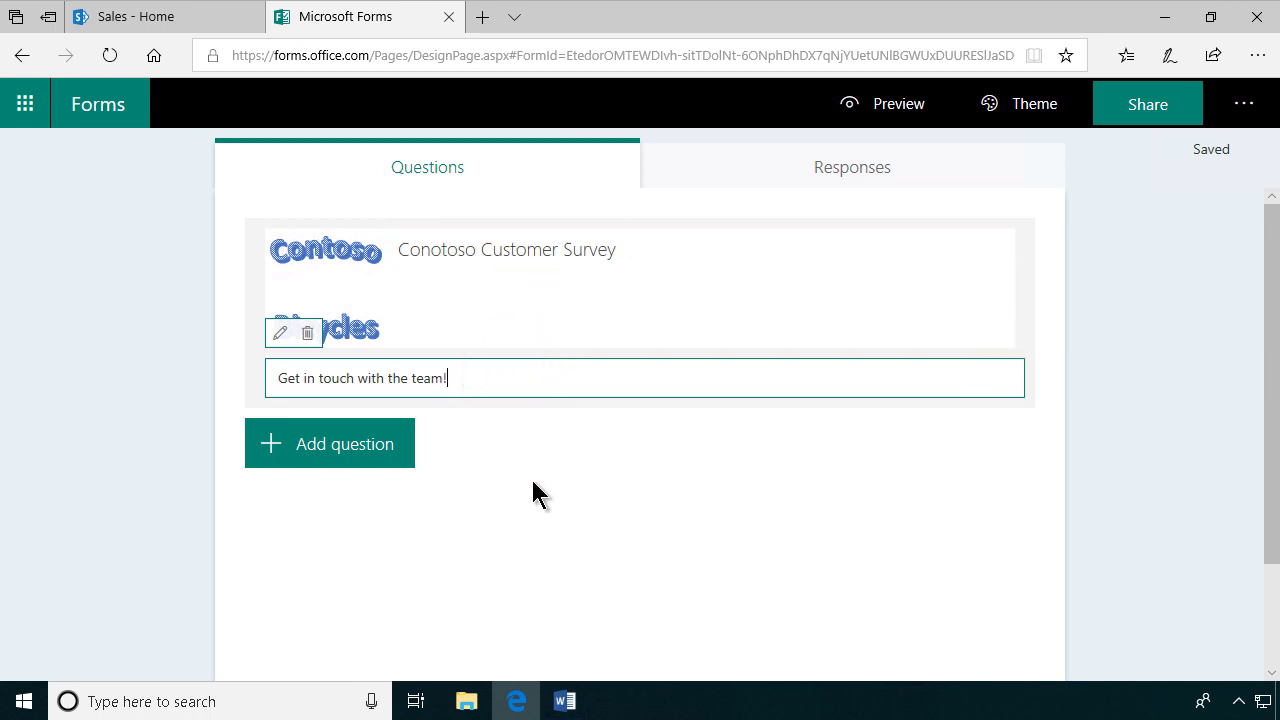
Arrange the form and the Word question list side by side, and add a choice question to the form.
{"action": "key", "text": "super+Left"}
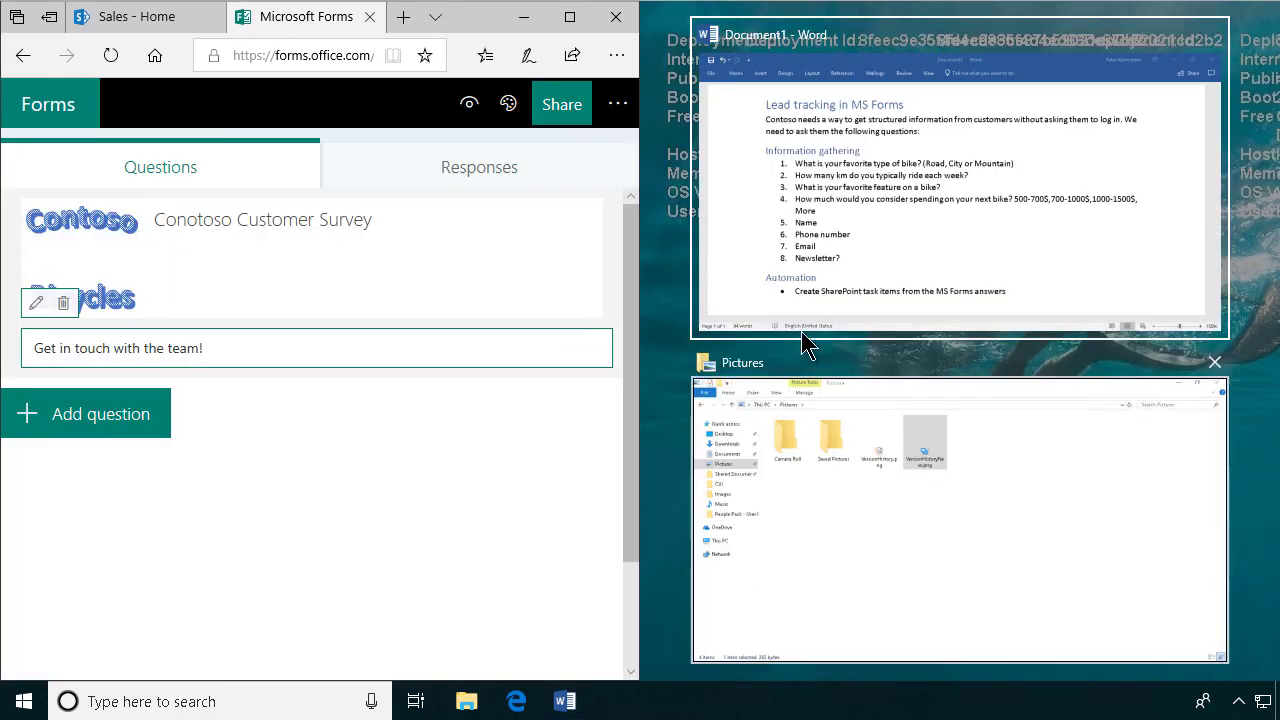
{"action": "left_click", "coordinate": [833, 235]}
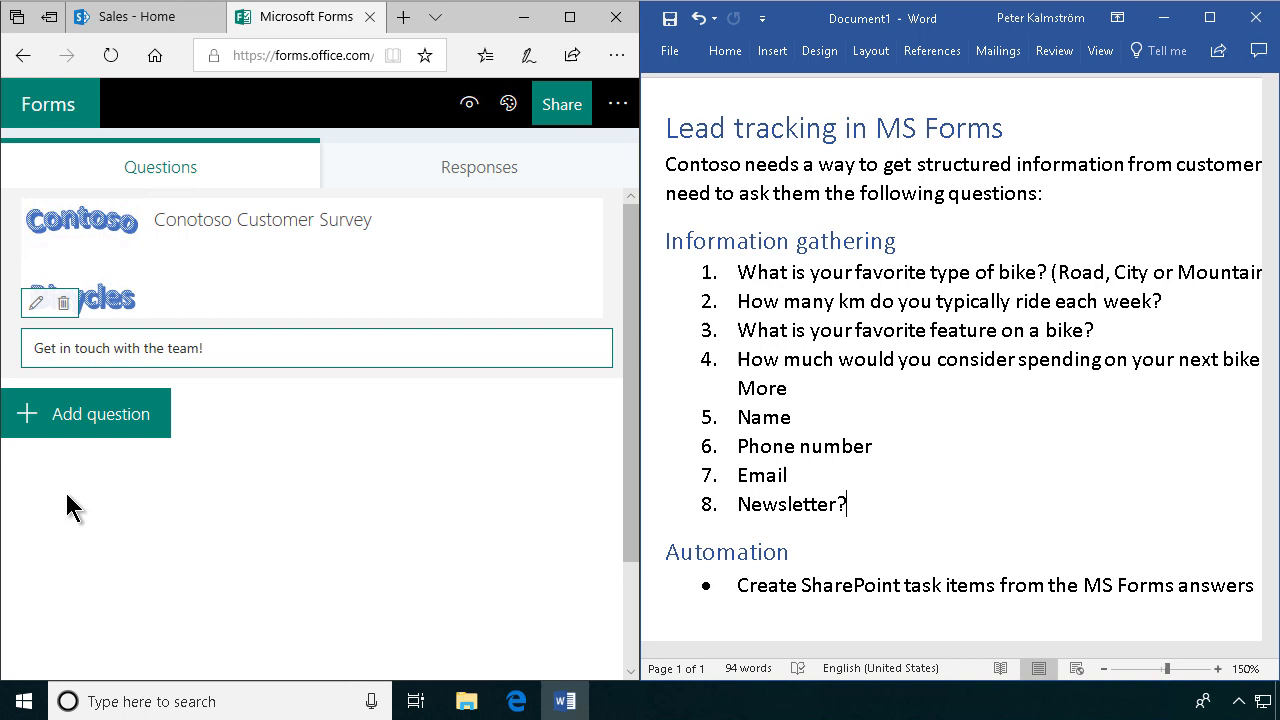
{"action": "left_click", "coordinate": [90, 420]}
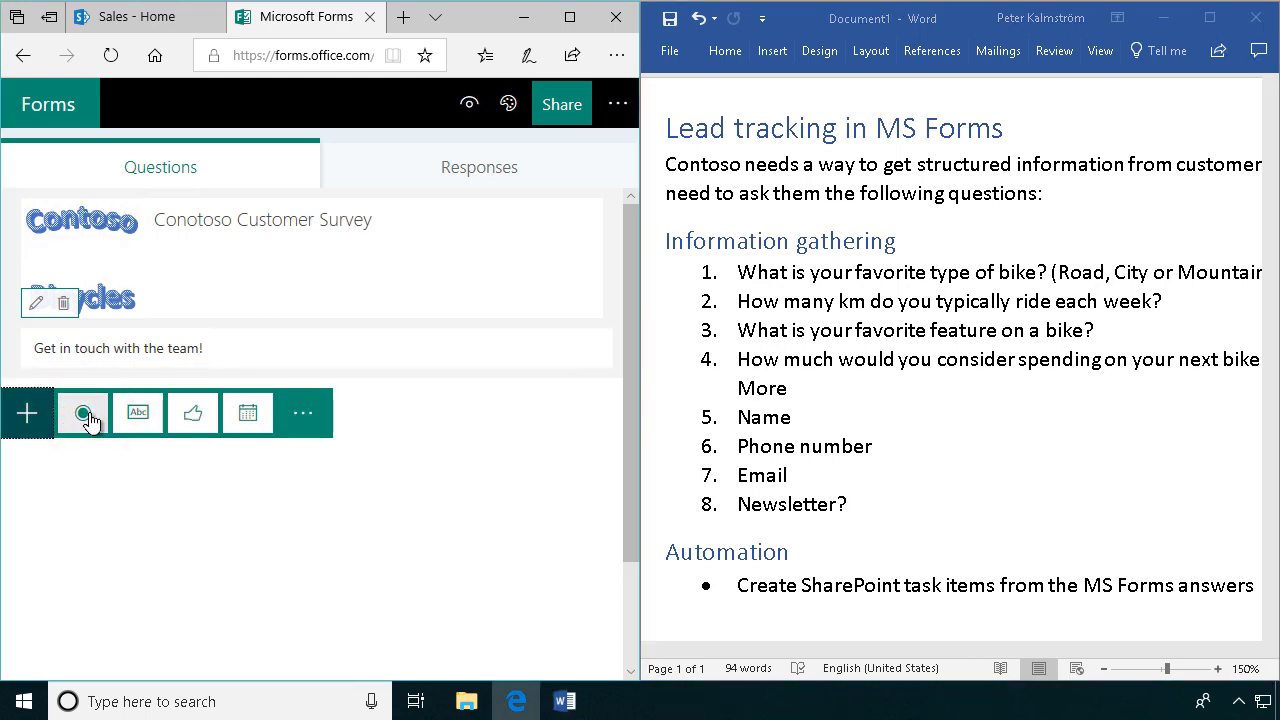
{"action": "left_click", "coordinate": [87, 418]}
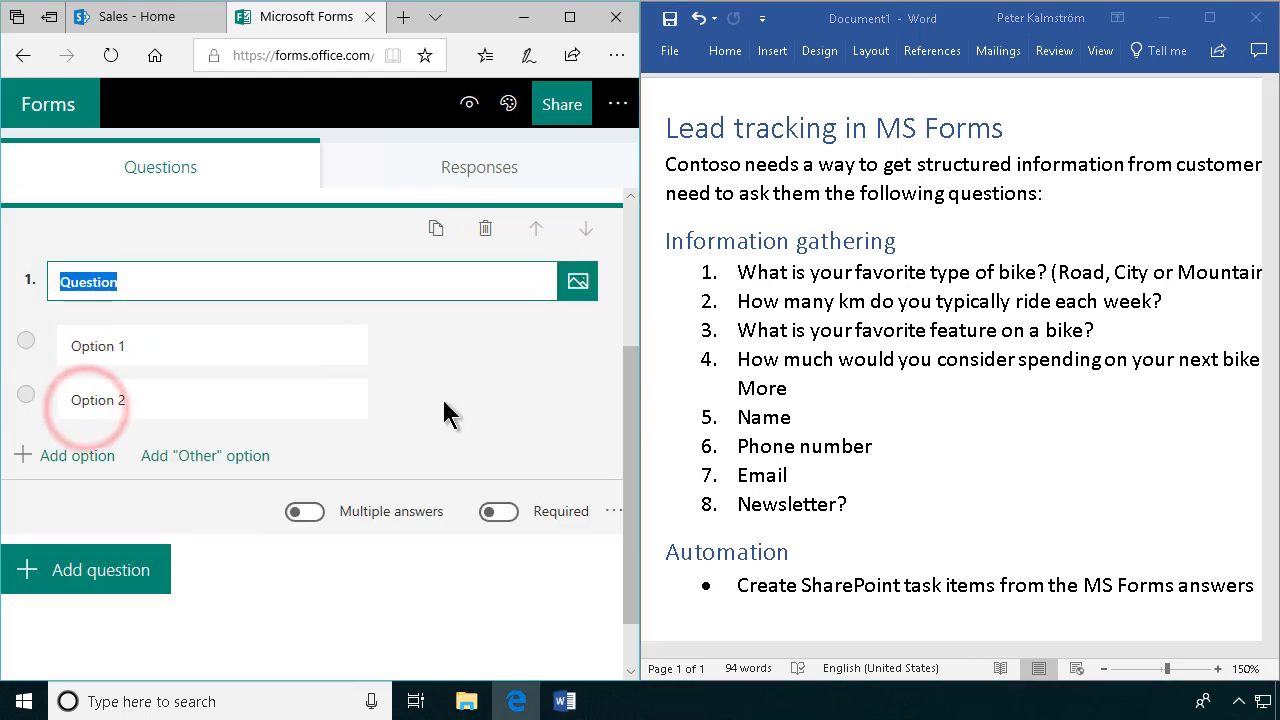
Copy "What is your favorite type of bike?" from the Word list into question 1 and remove the pasted list number.
{"action": "left_click", "coordinate": [1040, 276]}
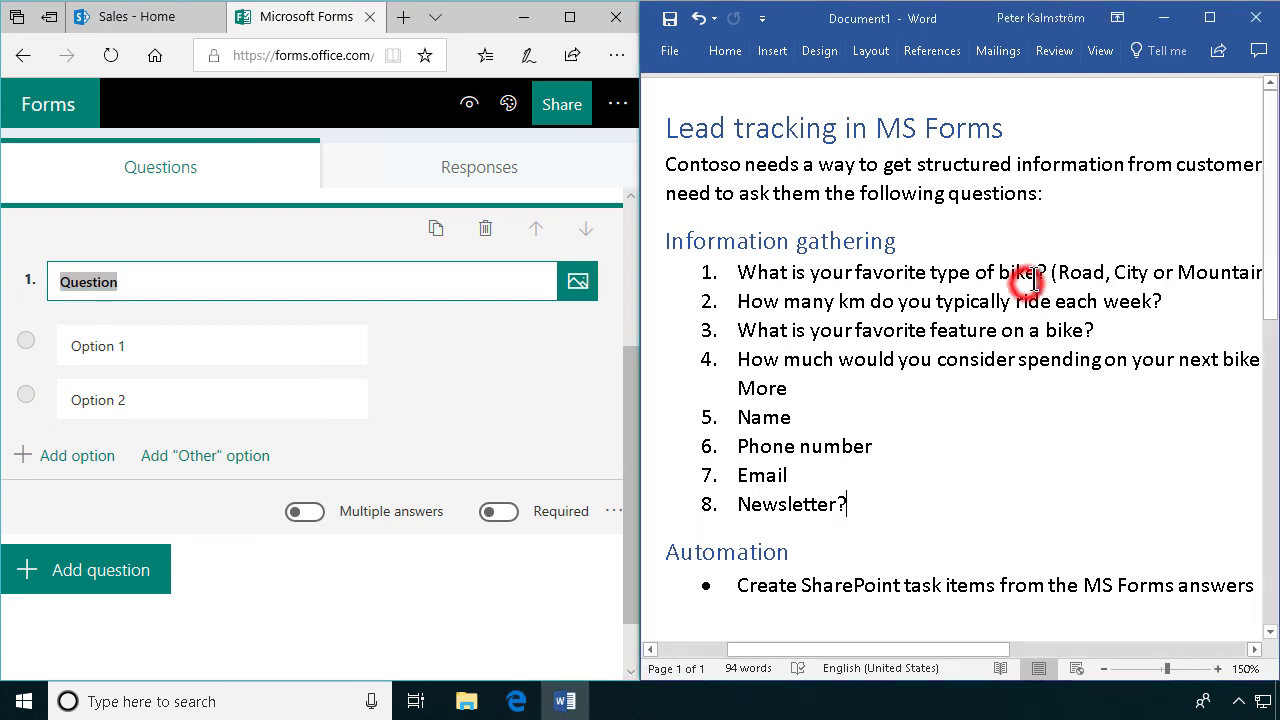
{"action": "left_click", "coordinate": [1052, 272], "text": "ctrl"}
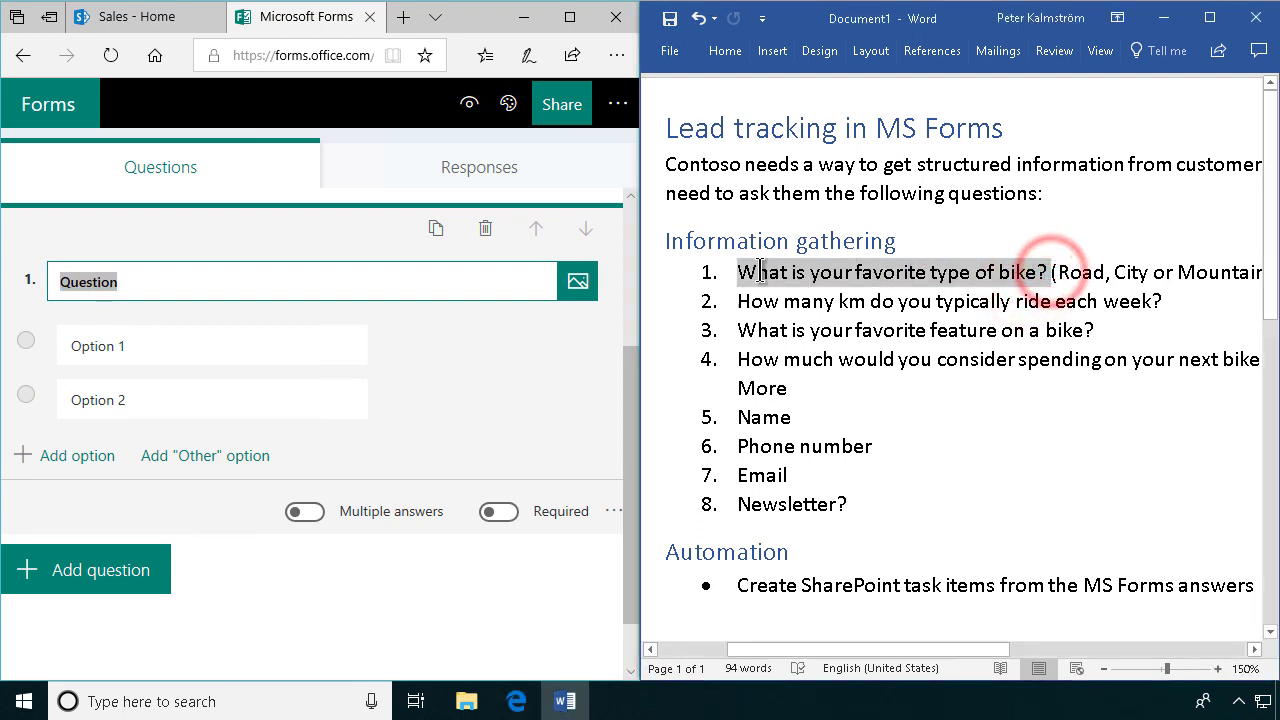
{"action": "left_click", "coordinate": [191, 286]}
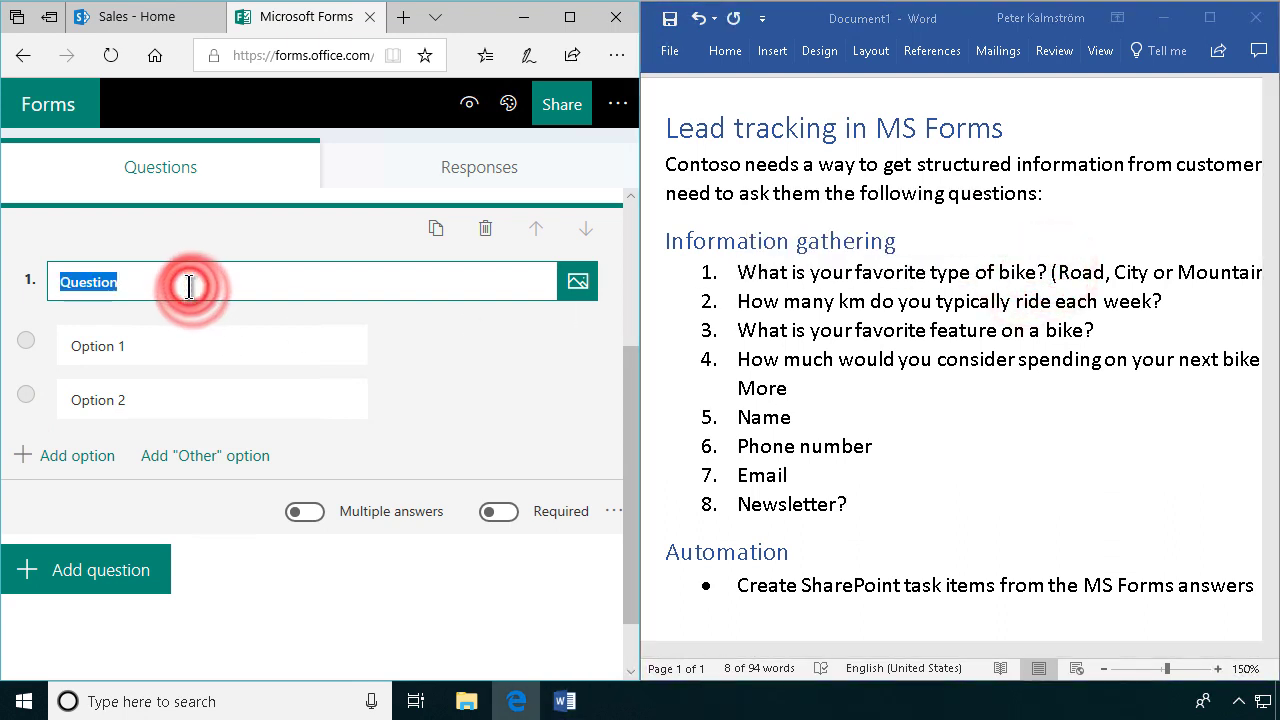
{"action": "type", "text": "1.\tWhat is your favorite type of bike?"}
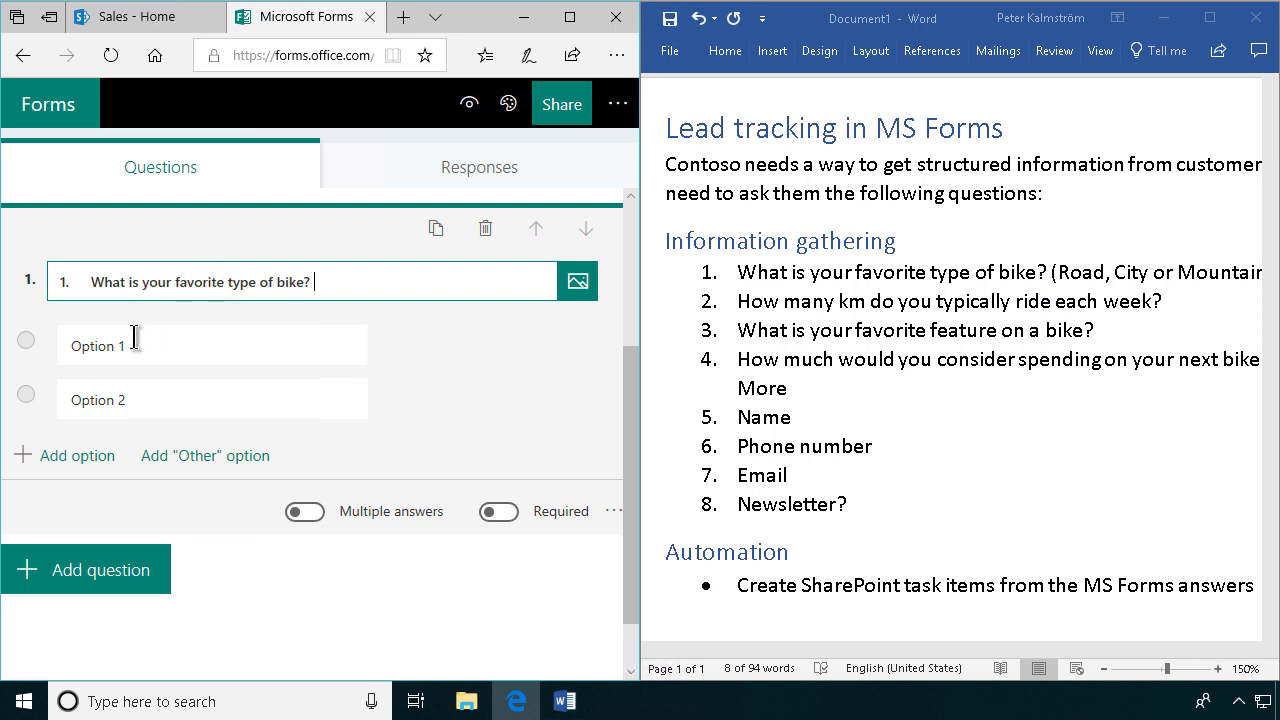
{"action": "left_click", "coordinate": [84, 282]}
{"action": "key", "text": "shift+Home"}
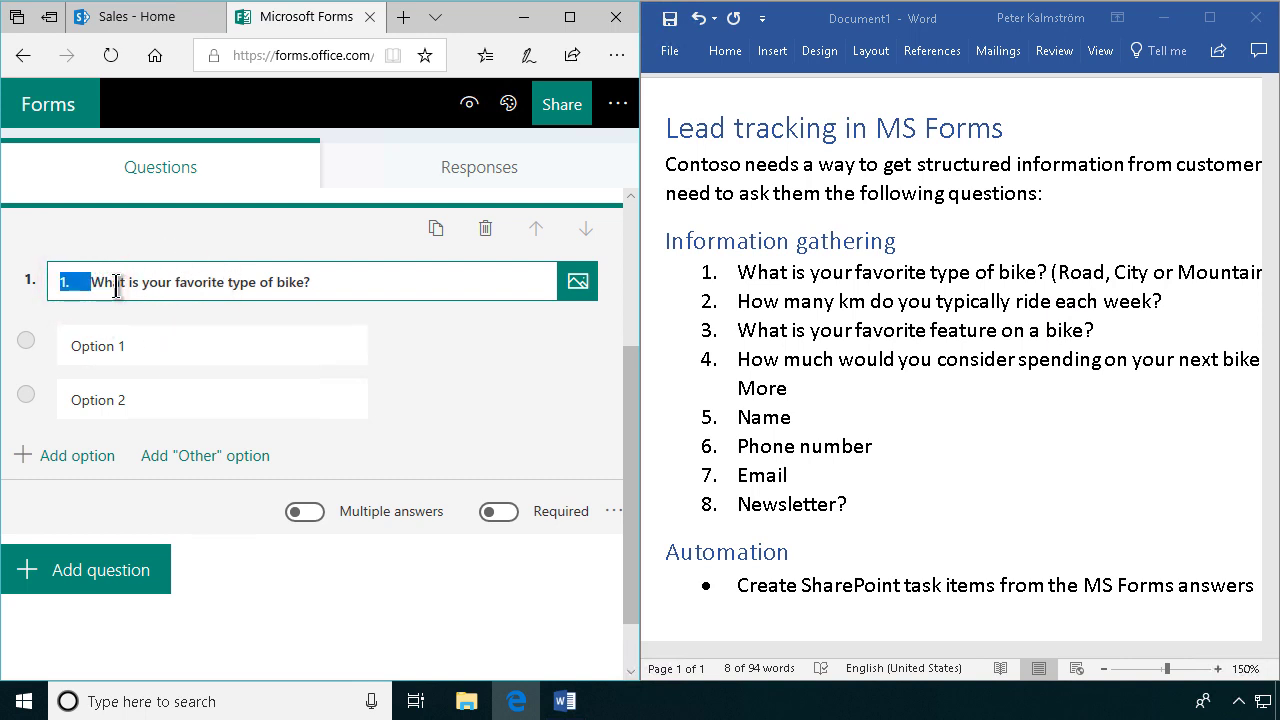
{"action": "key", "text": "BackSpace"}
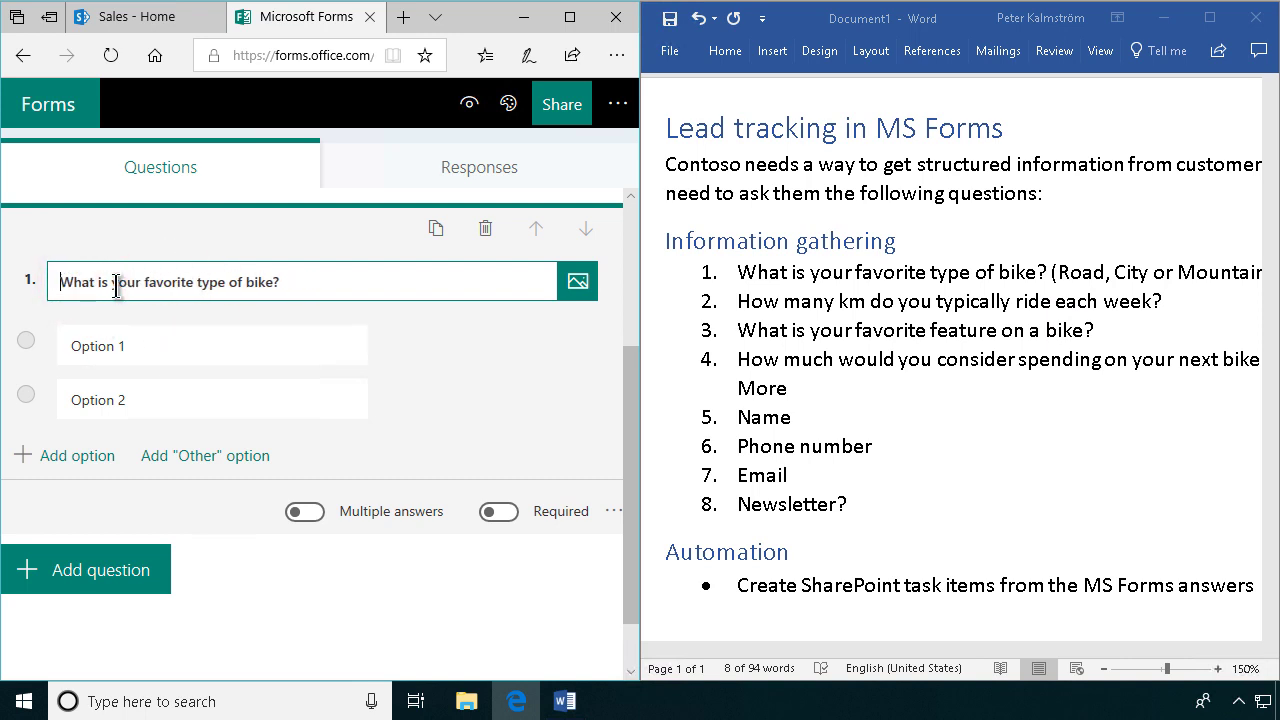
Search Bing images for "bike" and add the red Trek mountain bike picture to question 1.
{"action": "left_click", "coordinate": [578, 285]}
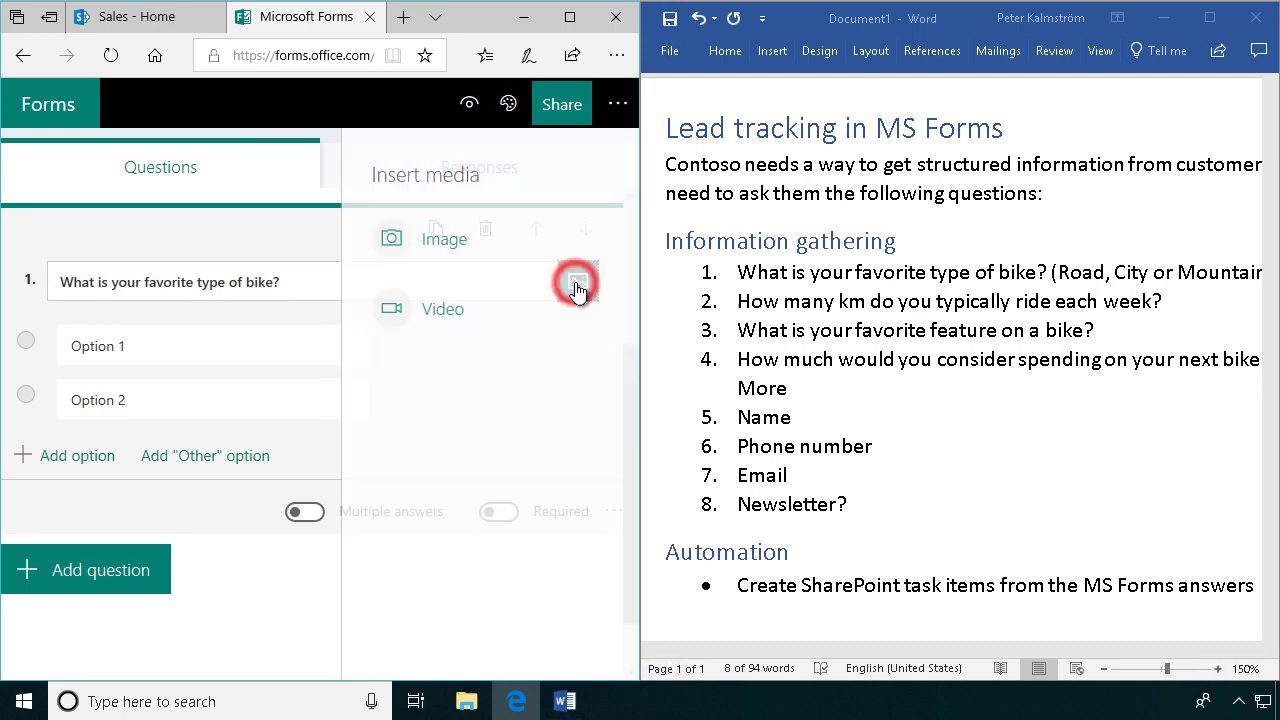
{"action": "left_click", "coordinate": [422, 240]}
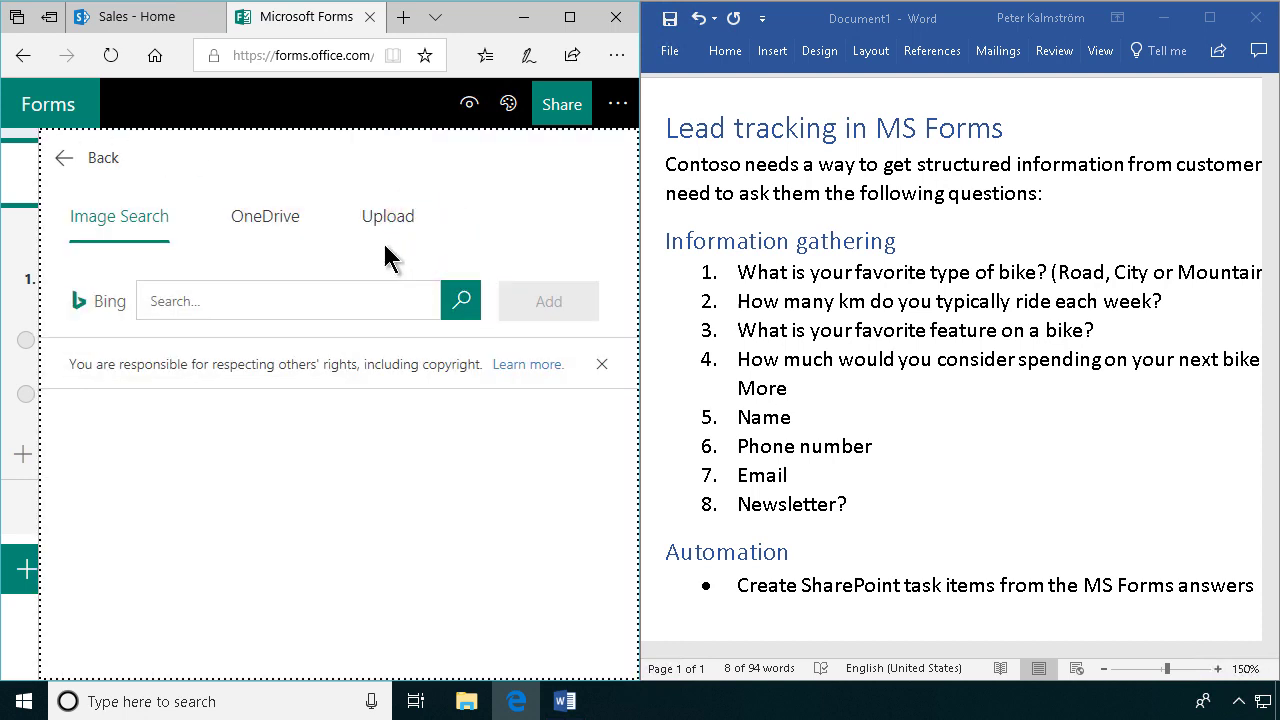
{"action": "left_click", "coordinate": [322, 300]}
{"action": "type", "text": "b"}
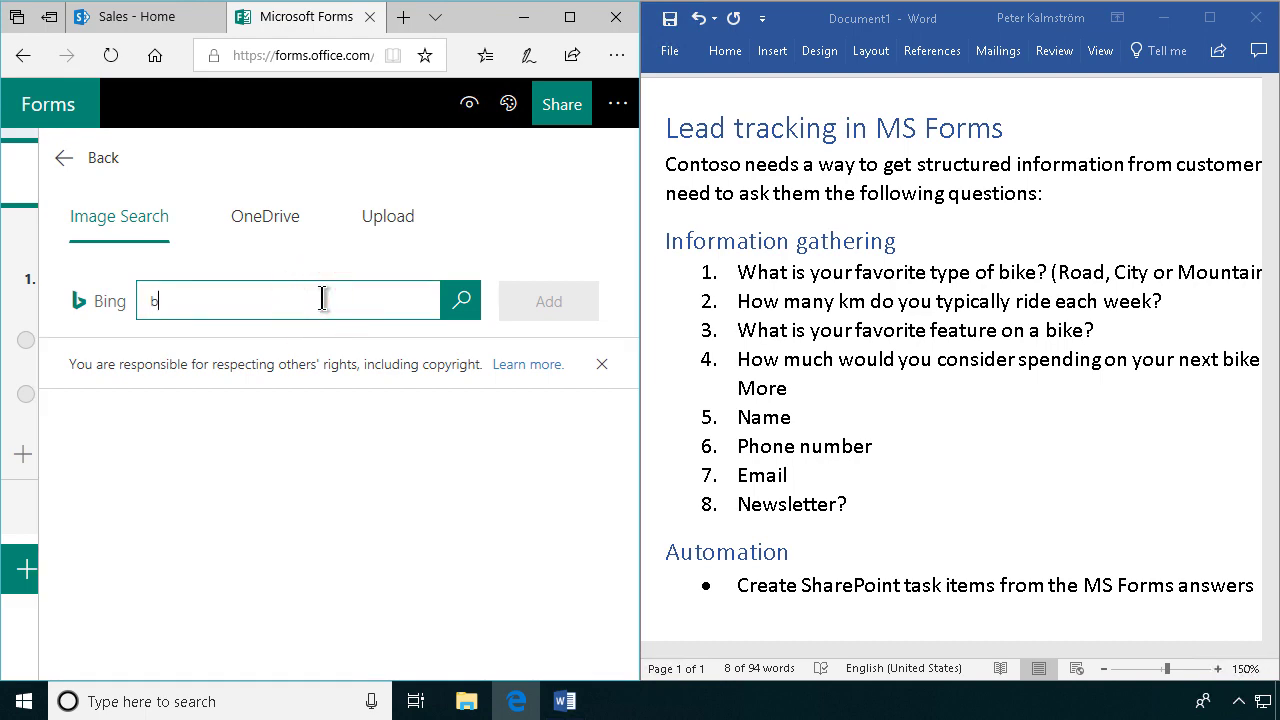
{"action": "type", "text": "ike"}
{"action": "key", "text": "Return"}
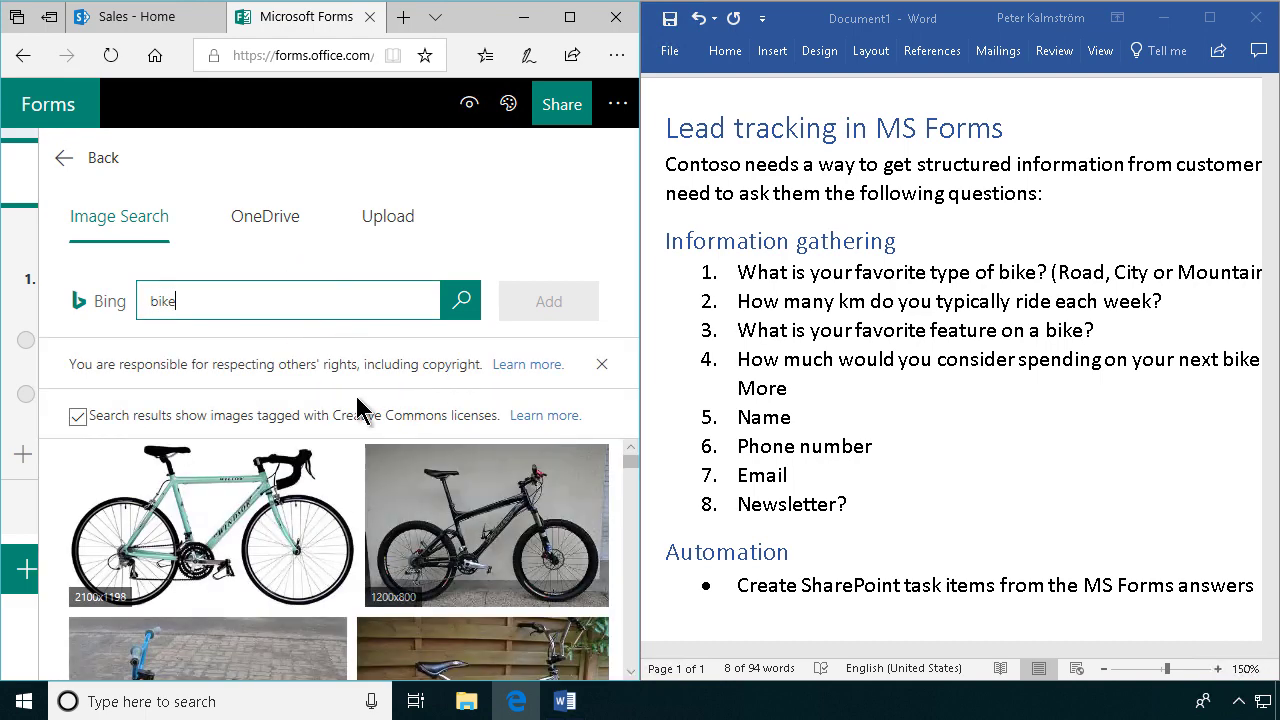
{"action": "scroll", "coordinate": [395, 557], "scroll_direction": "down", "scroll_amount": 5}
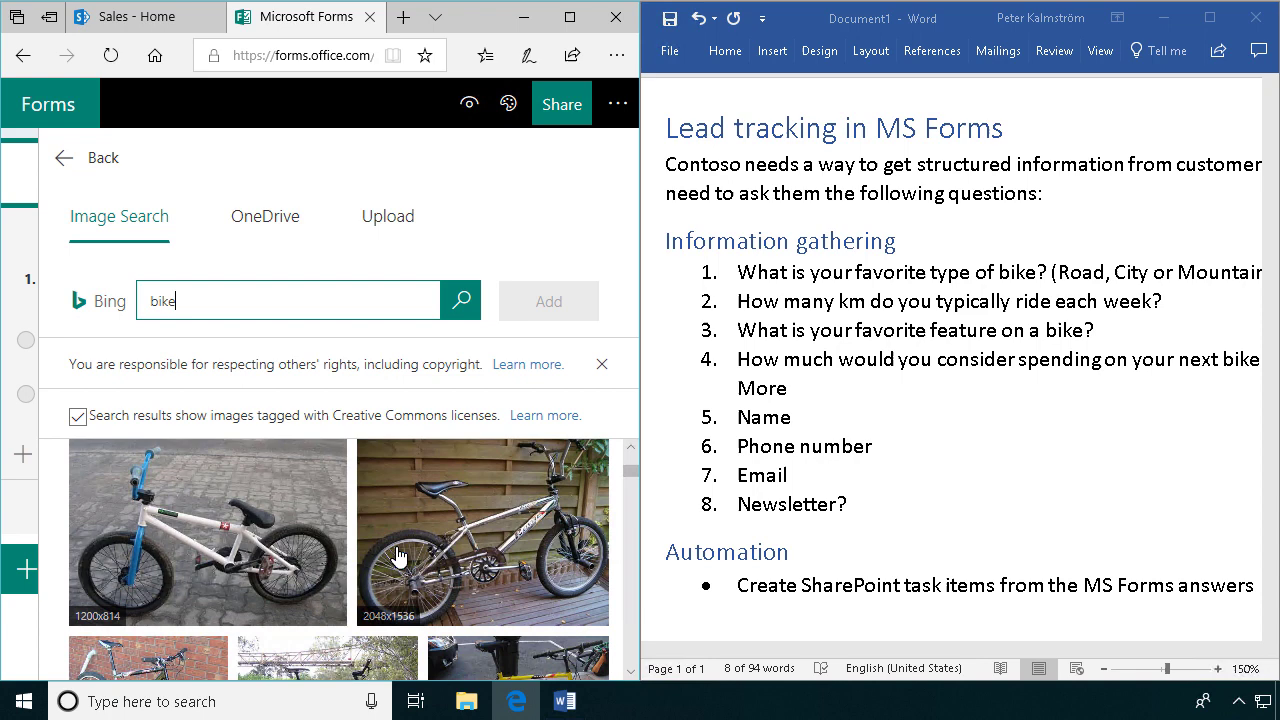
{"action": "scroll", "coordinate": [395, 557], "scroll_direction": "down", "scroll_amount": 2}
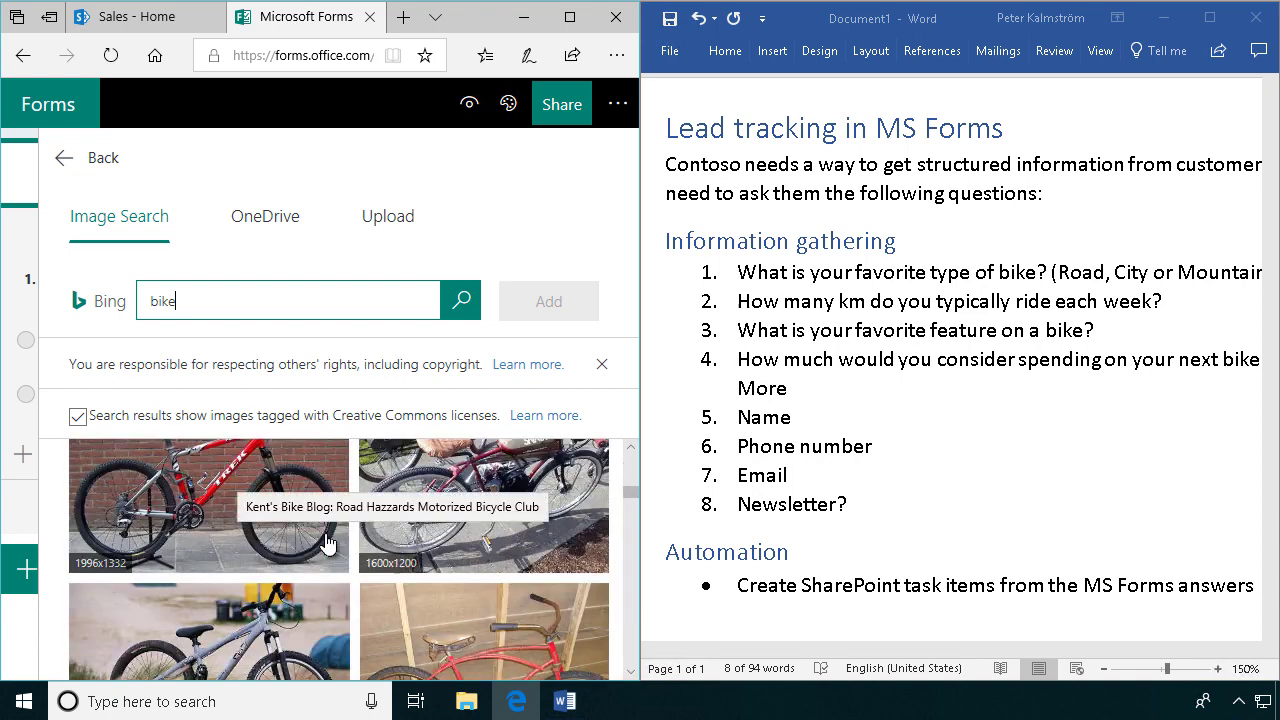
{"action": "left_click", "coordinate": [168, 480]}
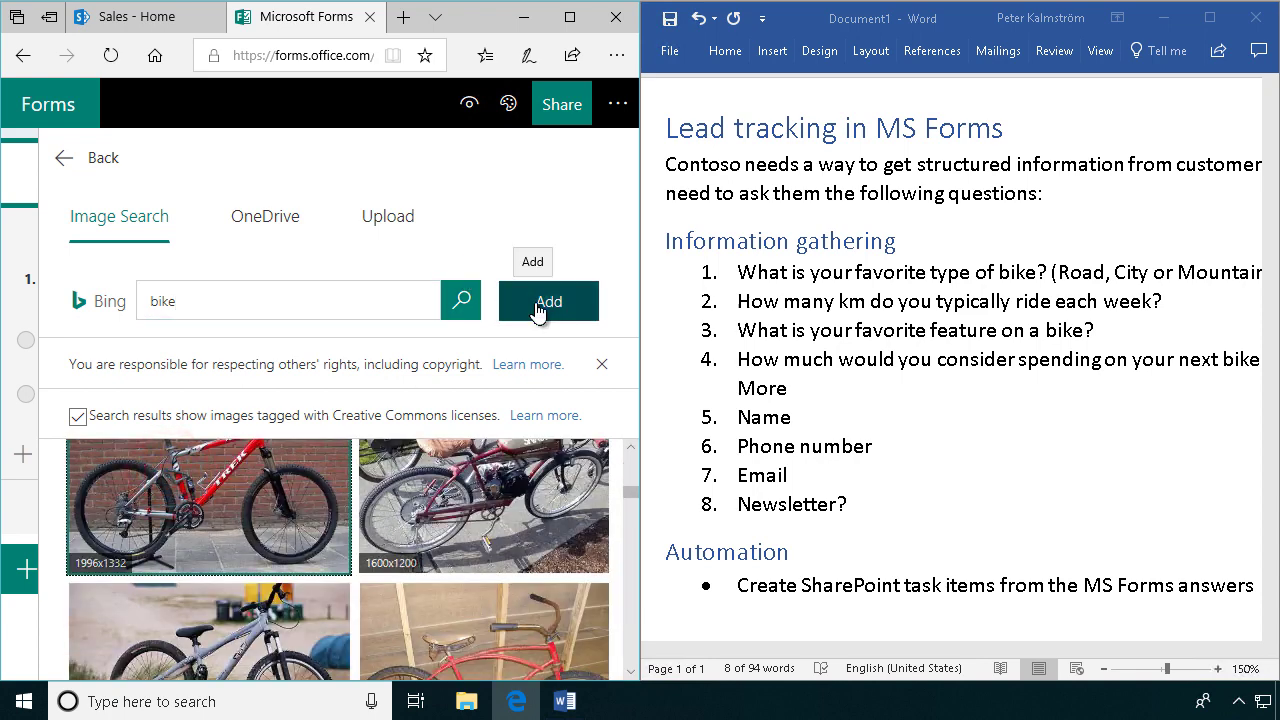
{"action": "left_click", "coordinate": [537, 308]}
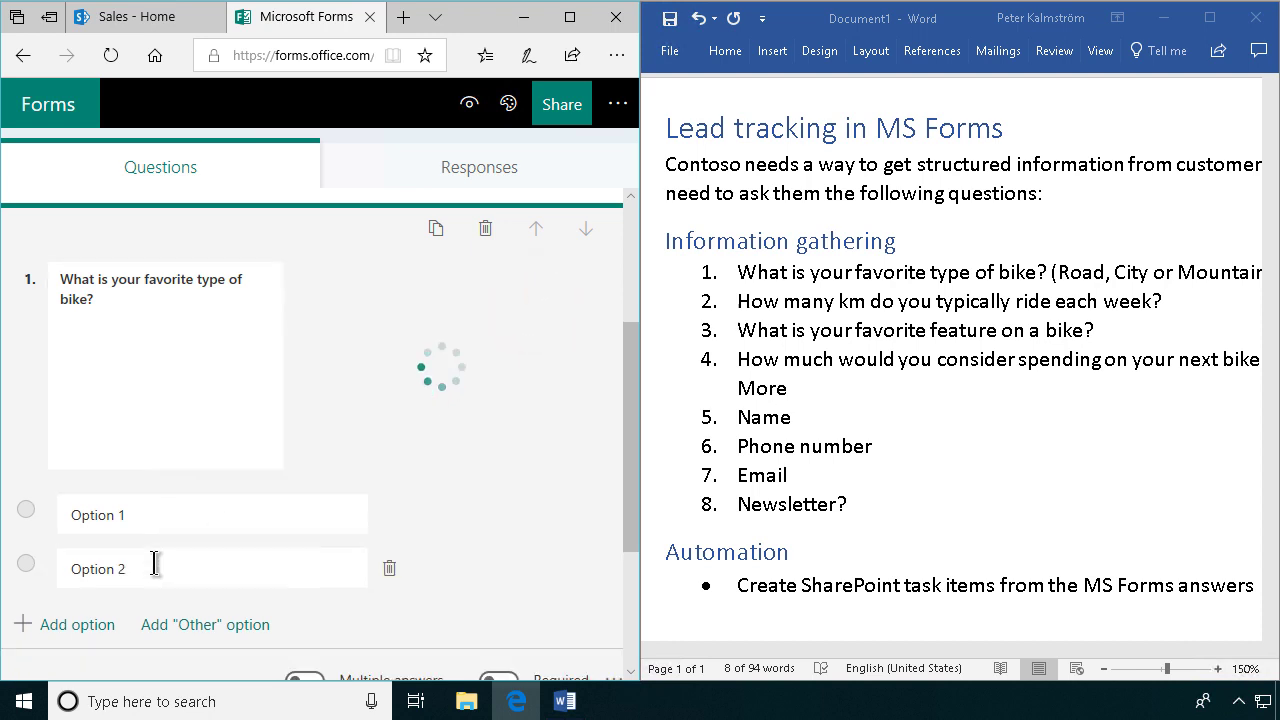
Set question 1's answer options to Road, City and Mountain, adding a third option.
{"action": "left_click", "coordinate": [155, 517]}
{"action": "triple_click", "coordinate": [155, 517]}
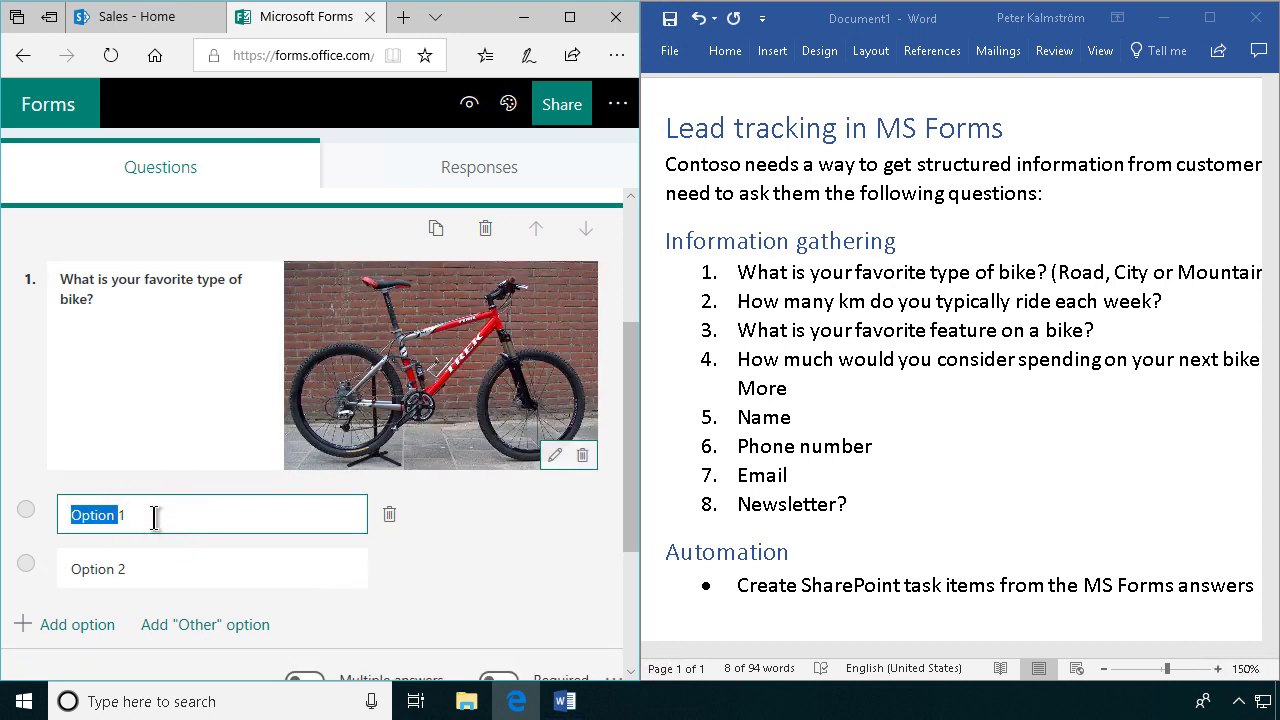
{"action": "type", "text": "Road"}
{"action": "triple_click", "coordinate": [140, 578]}
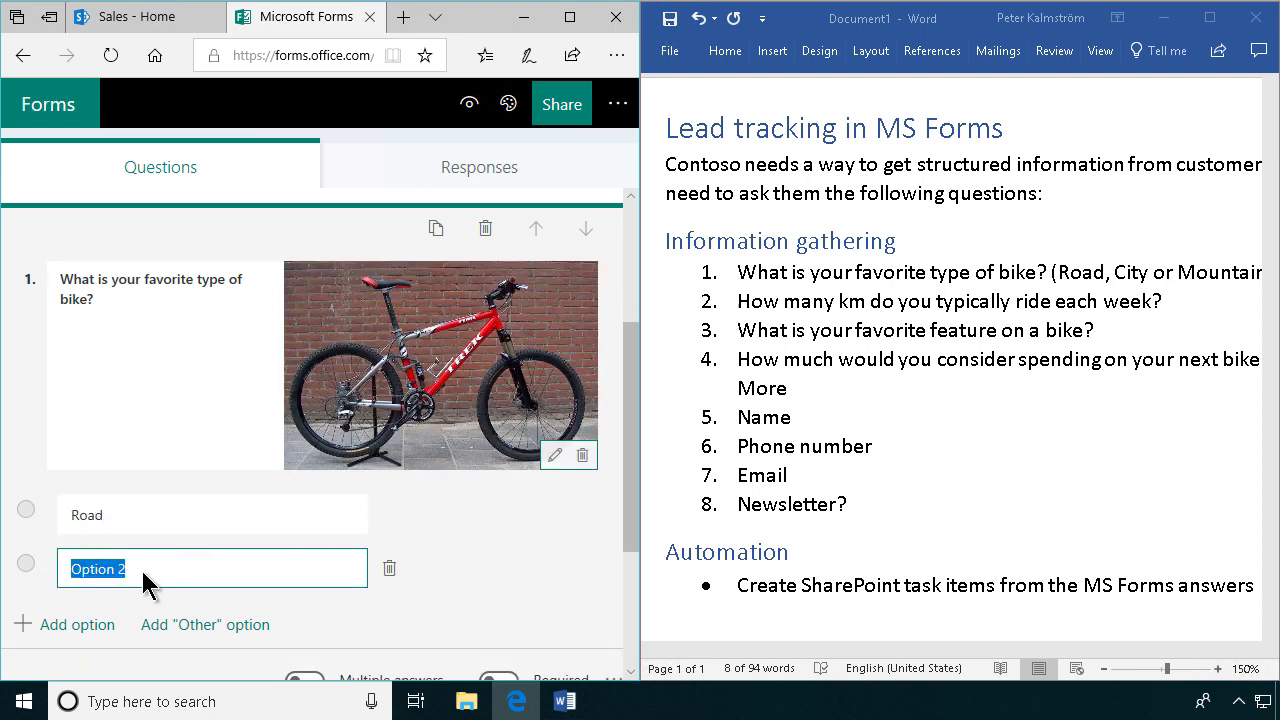
{"action": "type", "text": "City"}
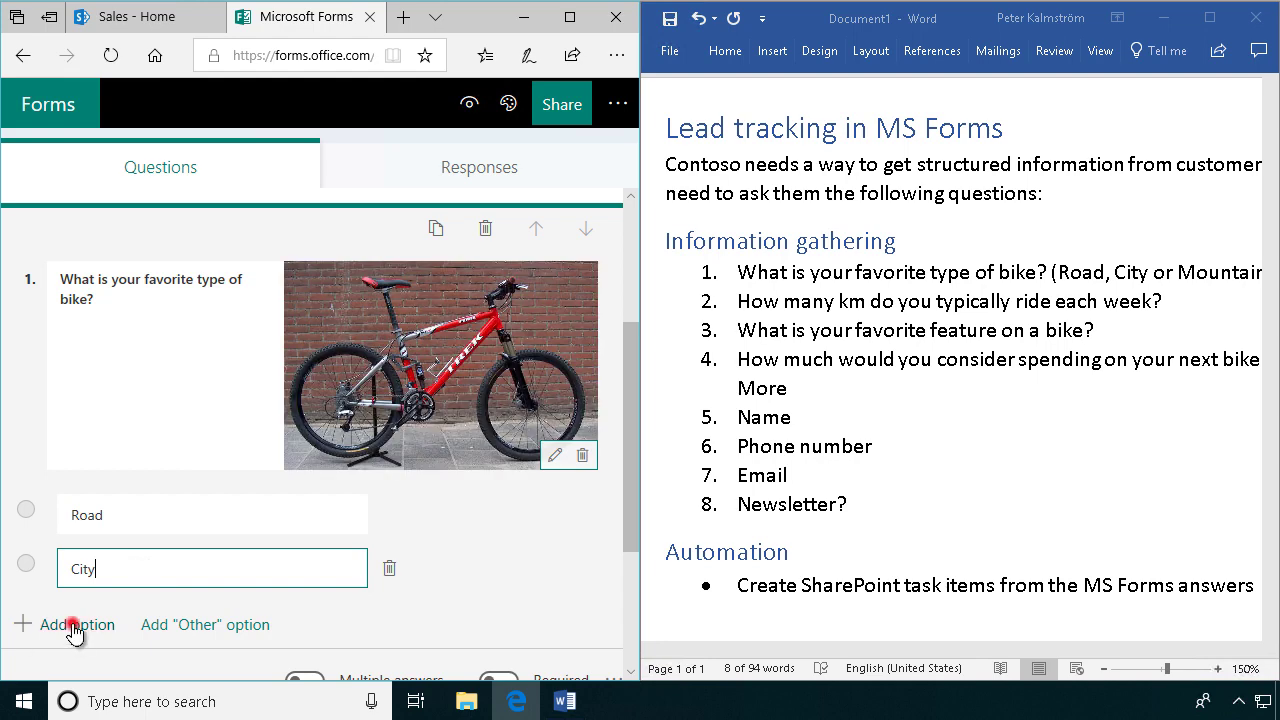
{"action": "left_click", "coordinate": [74, 623]}
{"action": "type", "text": "Mou"}
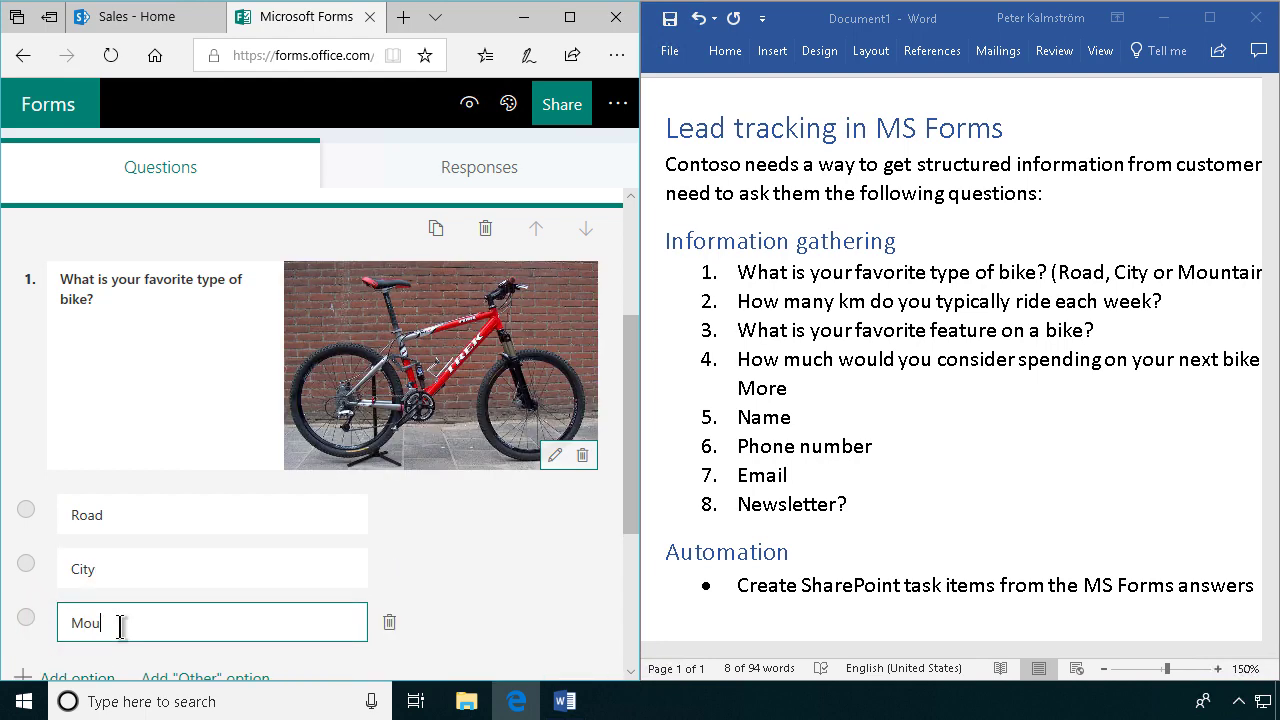
{"action": "type", "text": "ntain"}
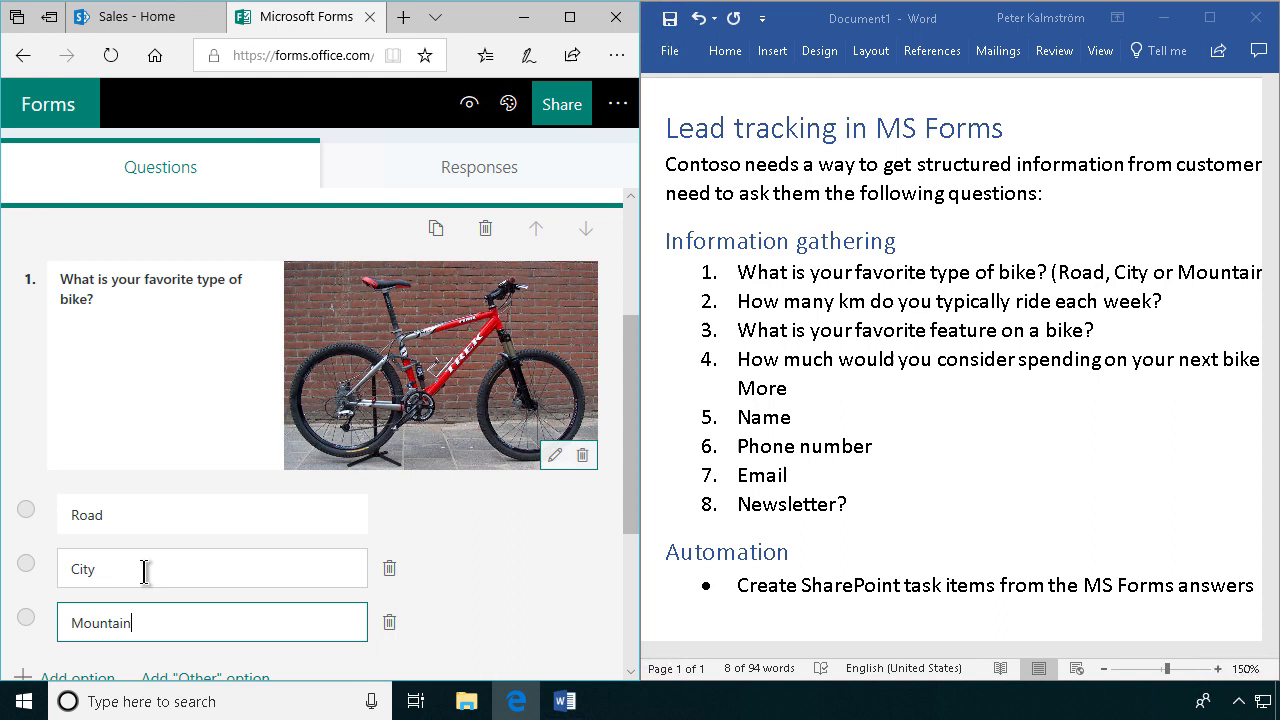
Review question 1's answer options and picture, in editing mode and as displayed in the form.
{"action": "left_click", "coordinate": [145, 570]}
{"action": "left_click", "coordinate": [138, 514]}
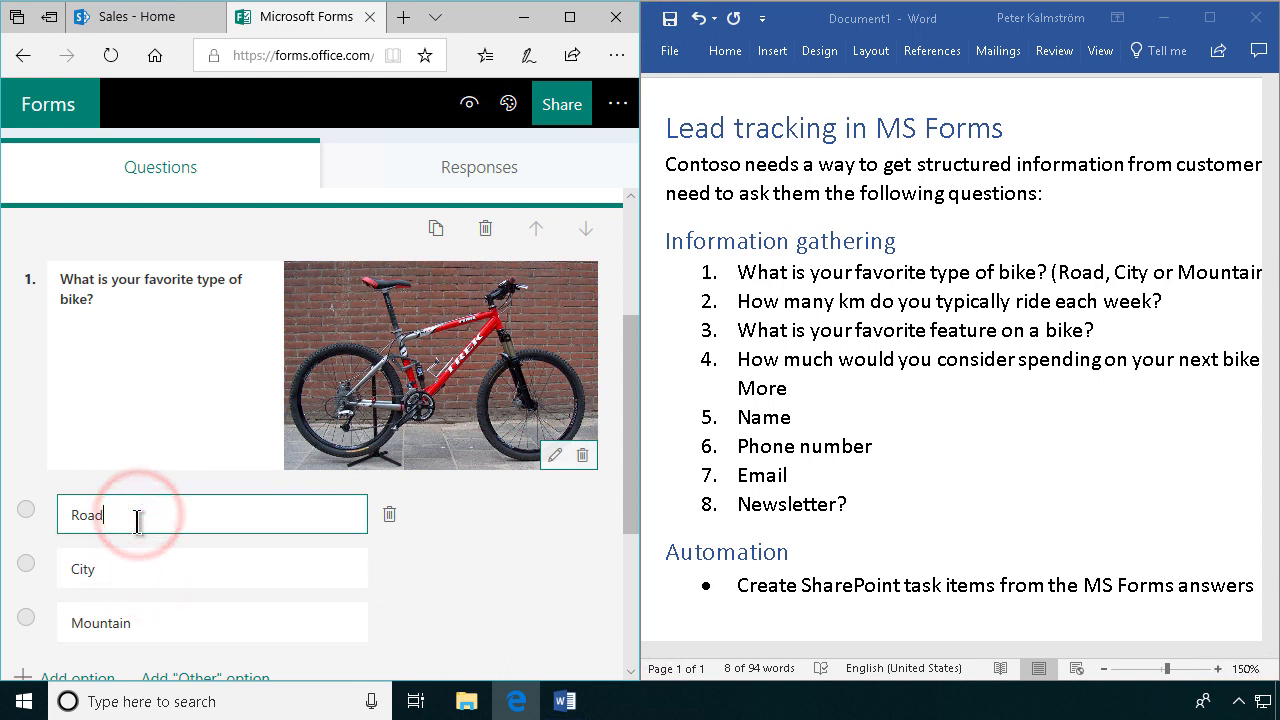
{"action": "left_click", "coordinate": [28, 567]}
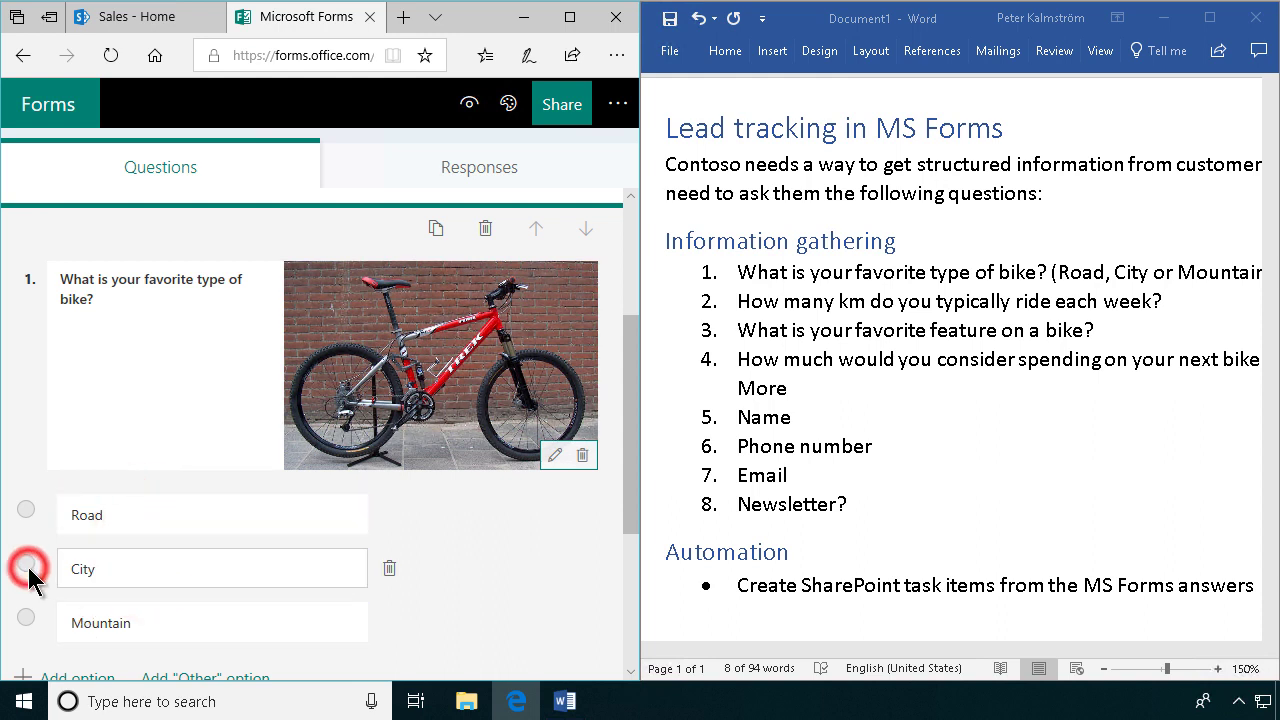
{"action": "scroll", "coordinate": [225, 600], "scroll_direction": "down", "scroll_amount": 1}
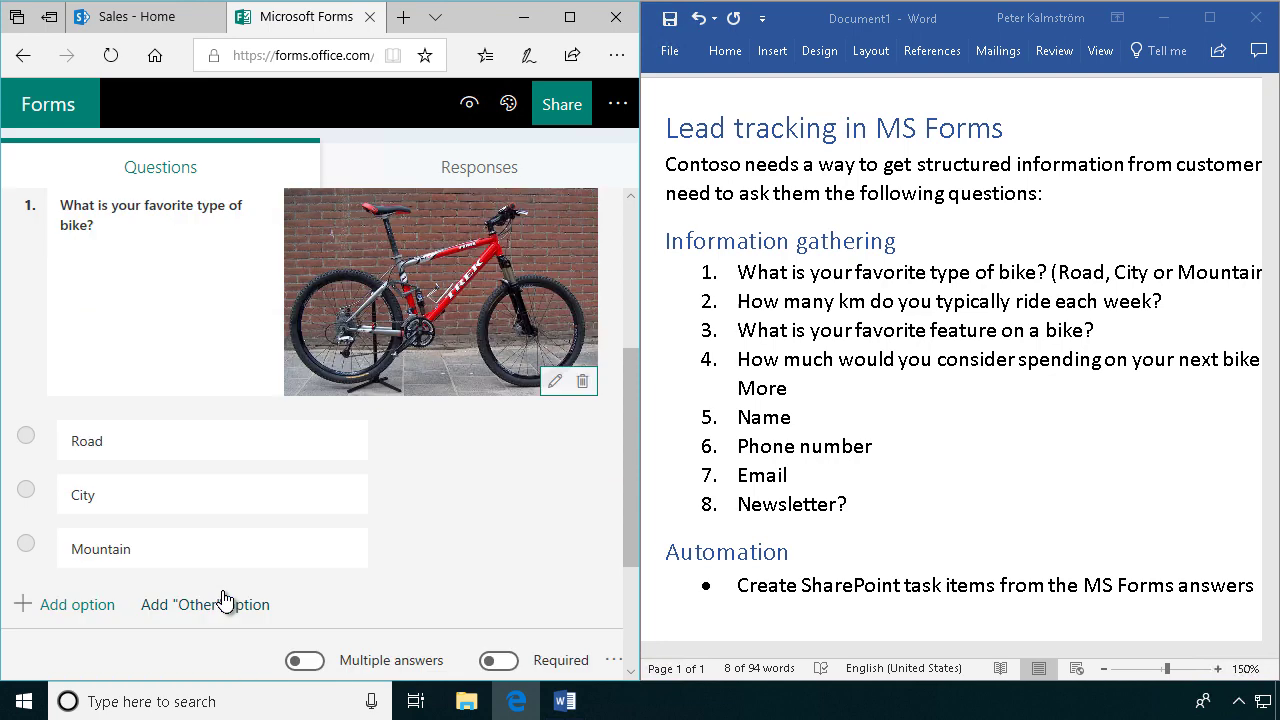
{"action": "scroll", "coordinate": [190, 555], "scroll_direction": "up", "scroll_amount": 1}
{"action": "scroll", "coordinate": [178, 540], "scroll_direction": "down", "scroll_amount": 1}
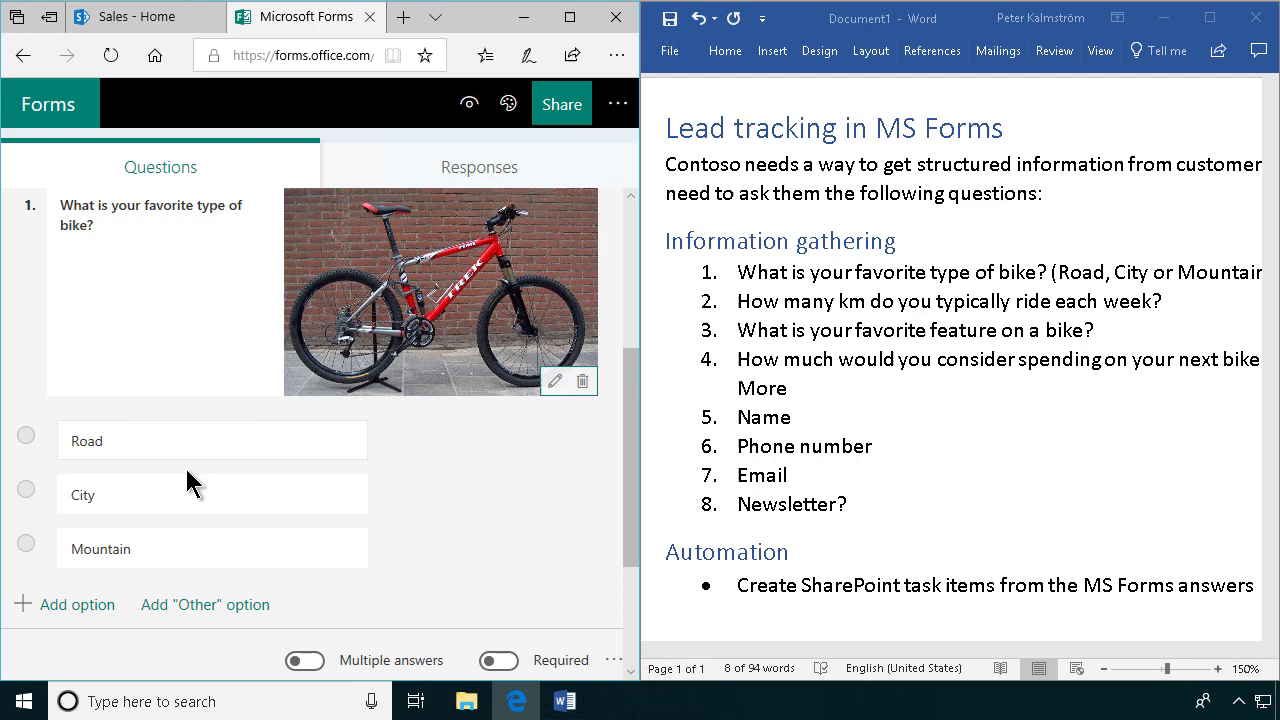
{"action": "left_click", "coordinate": [631, 500]}
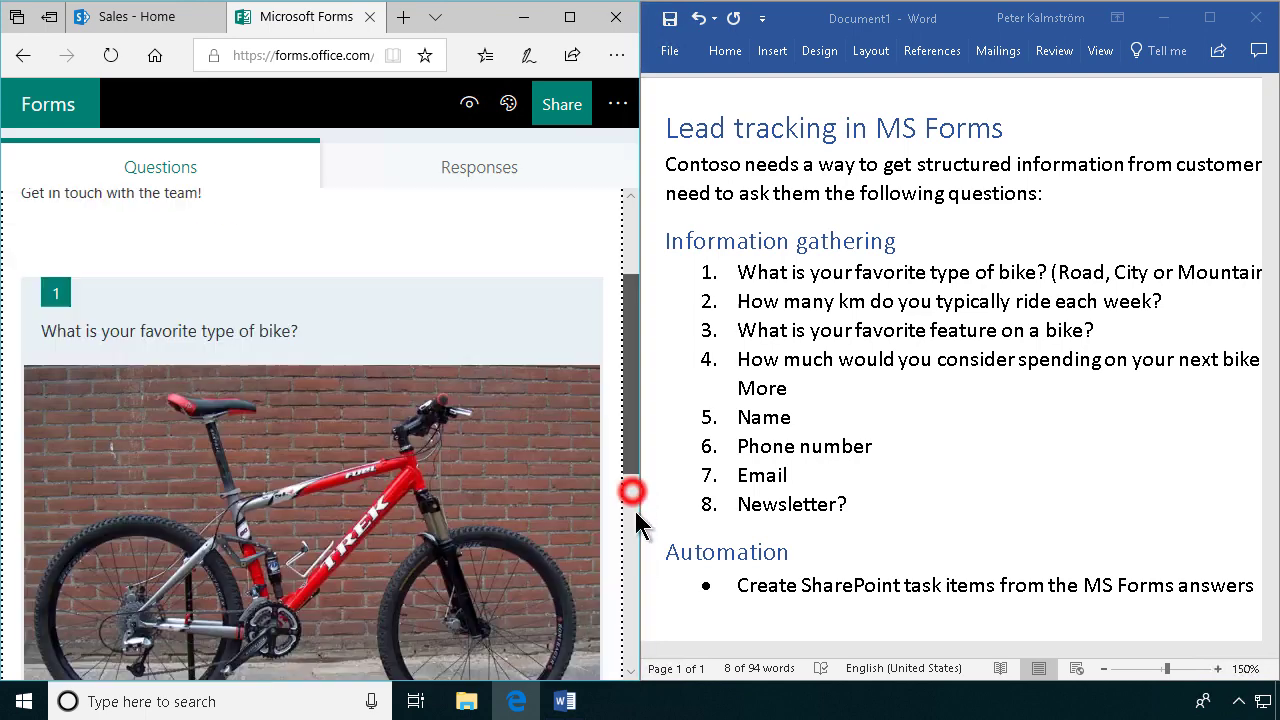
{"action": "left_click", "coordinate": [634, 533]}
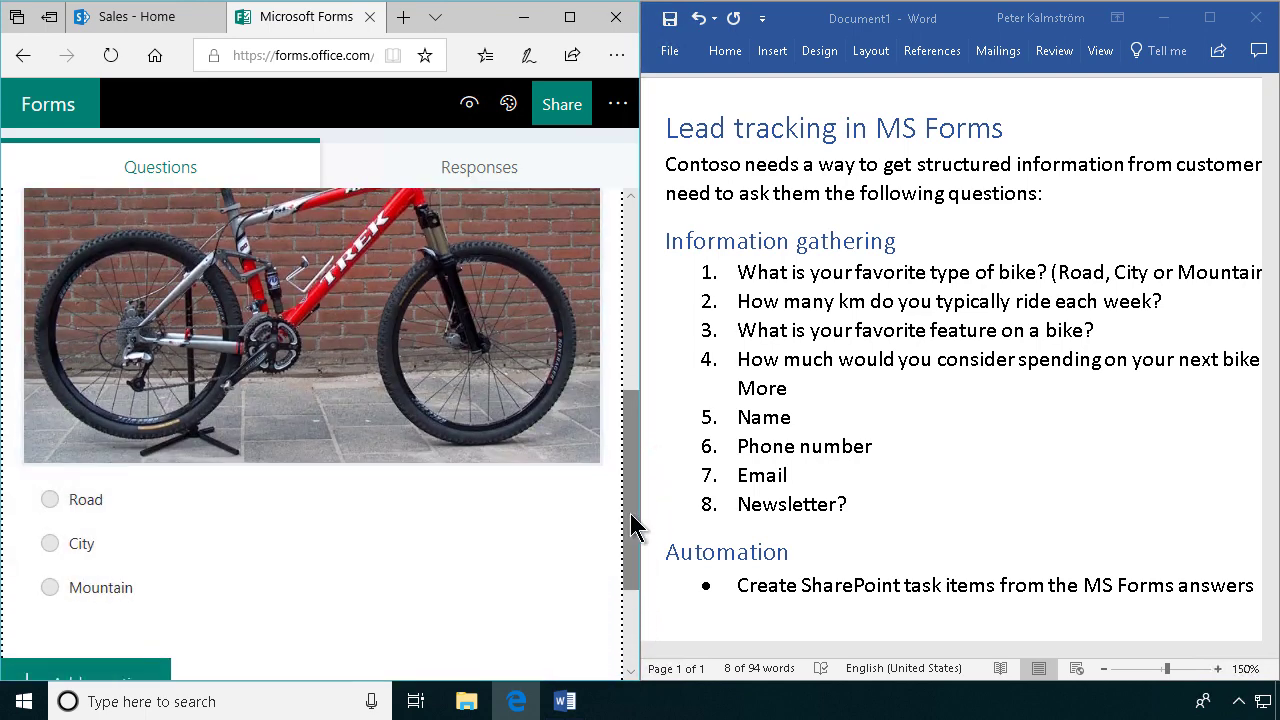
{"action": "left_click_drag", "start_coordinate": [630, 510], "coordinate": [635, 617]}
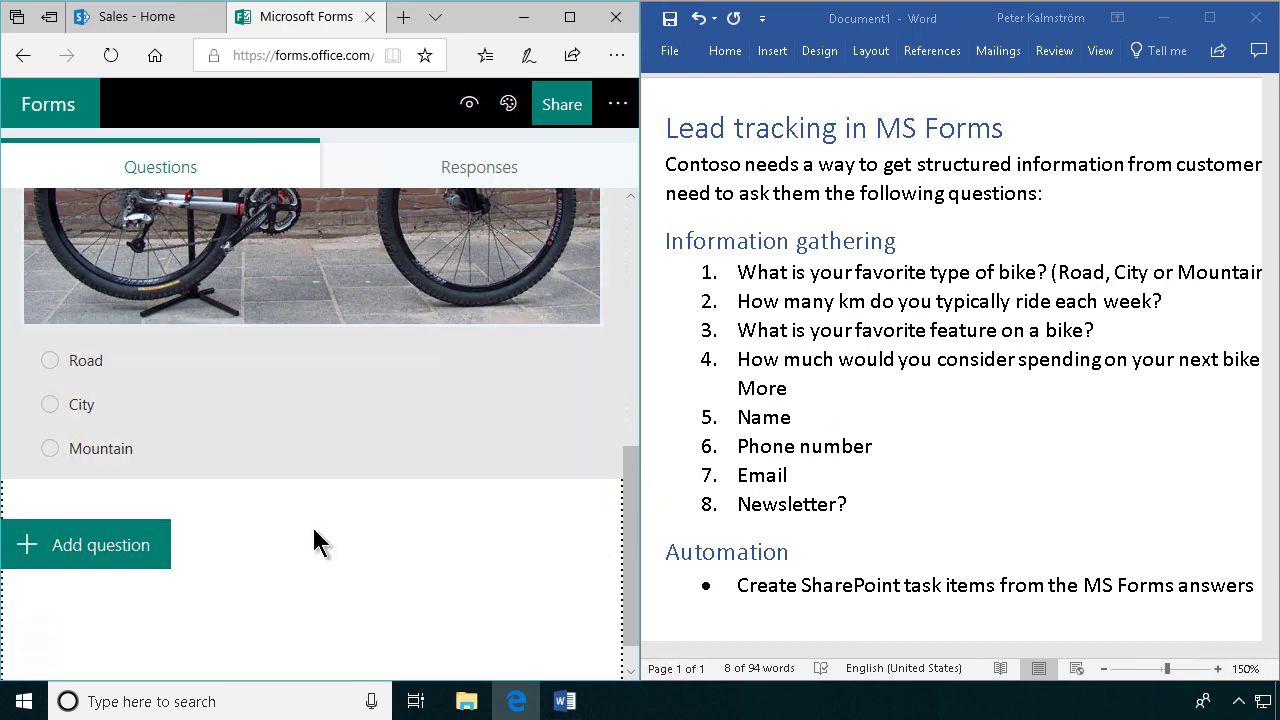
{"action": "scroll", "coordinate": [335, 405], "scroll_direction": "up", "scroll_amount": 6}
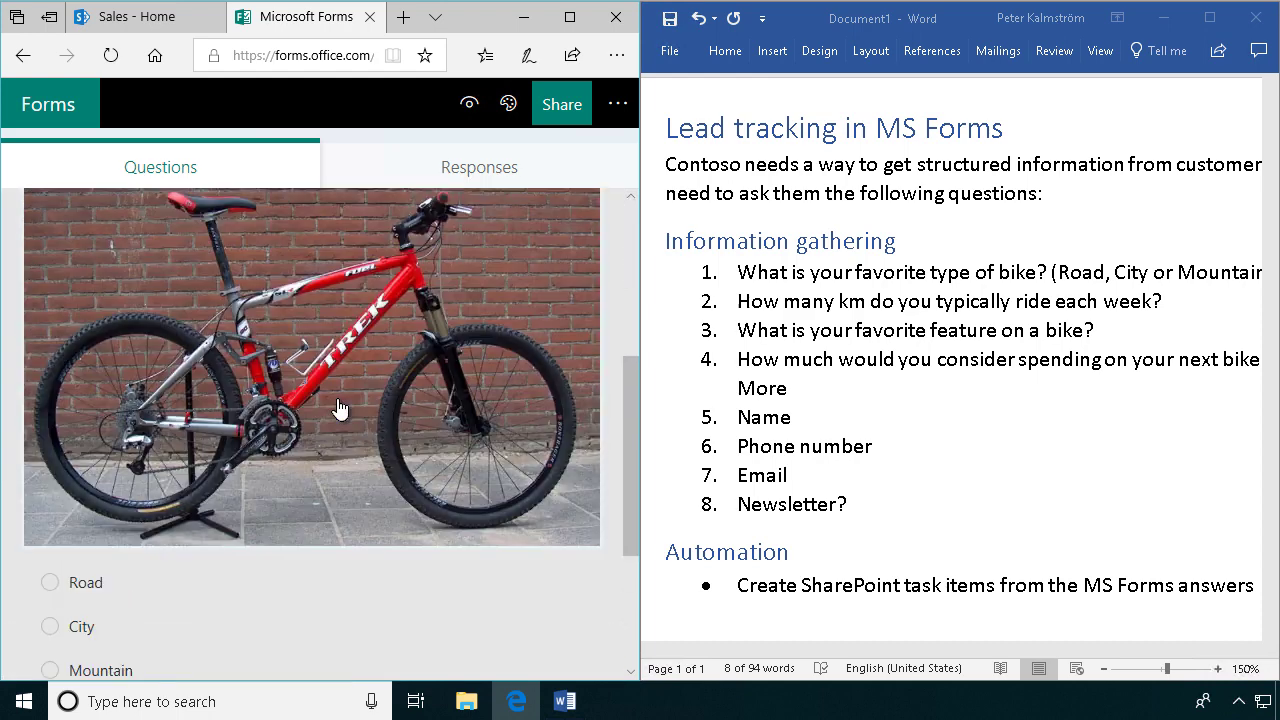
{"action": "scroll", "coordinate": [155, 420], "scroll_direction": "down", "scroll_amount": 3}
{"action": "scroll", "coordinate": [288, 430], "scroll_direction": "down", "scroll_amount": 3}
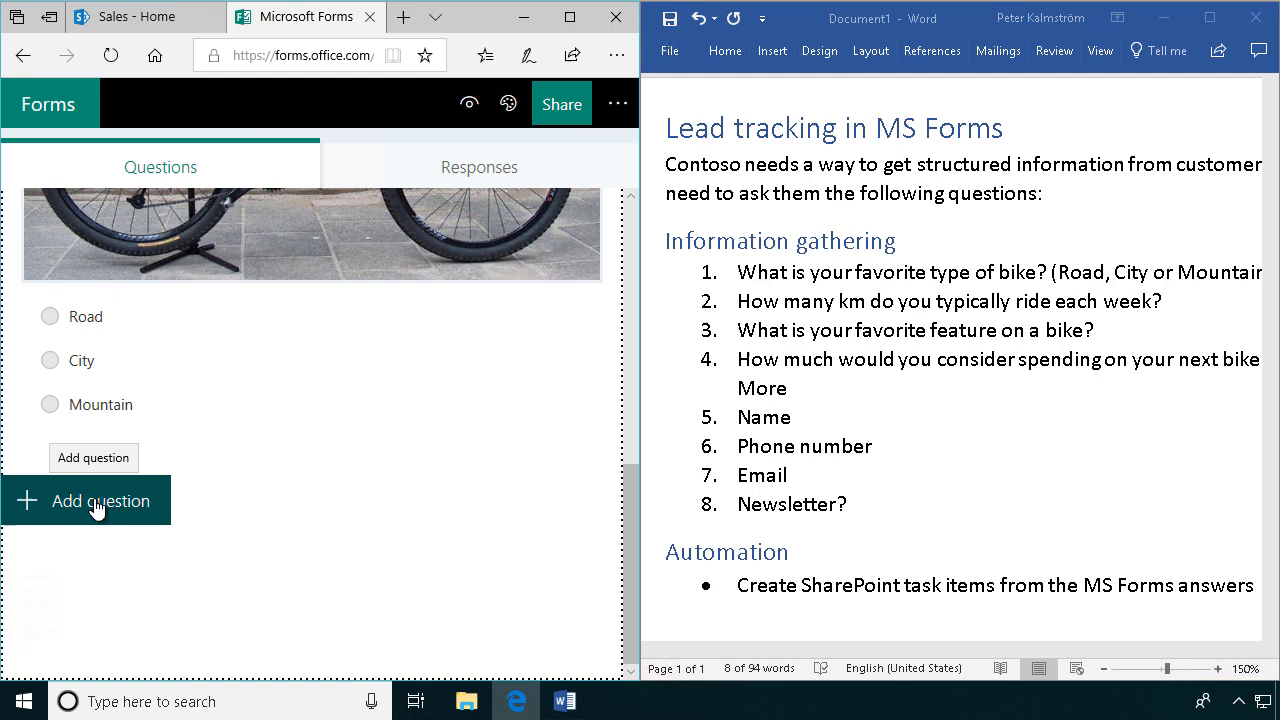
Add a text question with "How many km do you typically ride each week?" copied from the Word list, without its list number.
{"action": "left_click", "coordinate": [101, 502]}
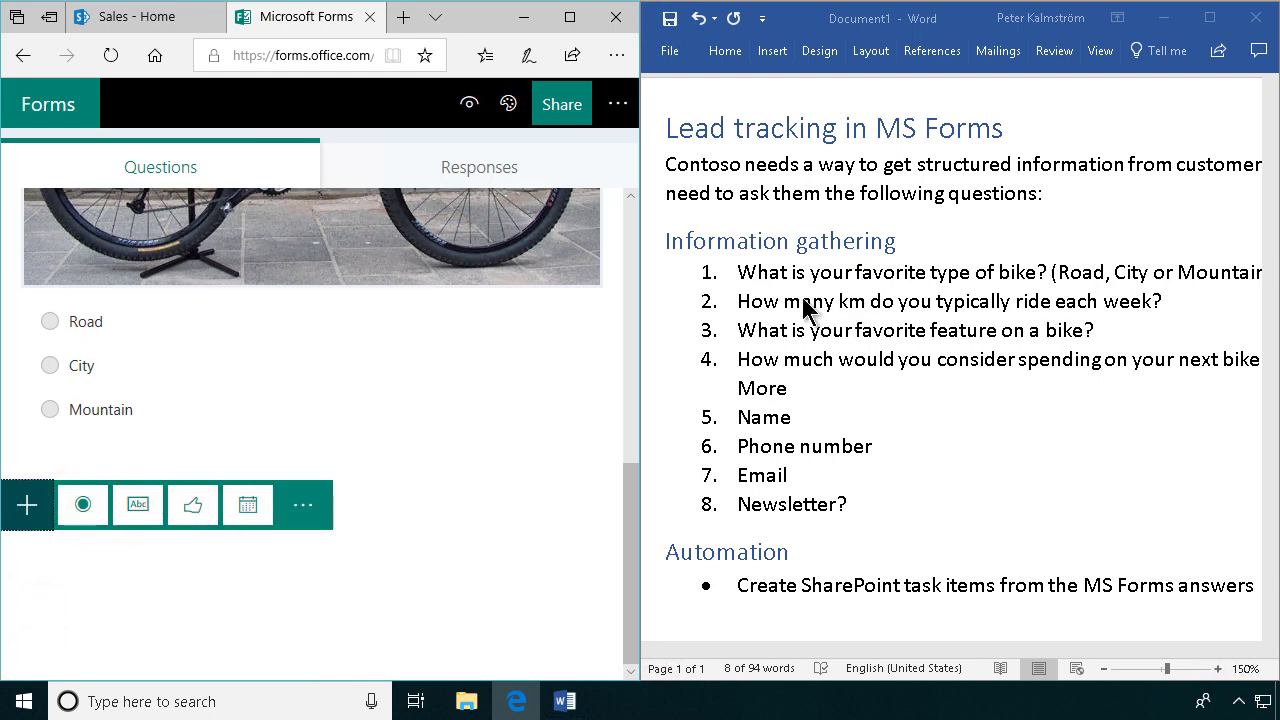
{"action": "left_click", "coordinate": [134, 510]}
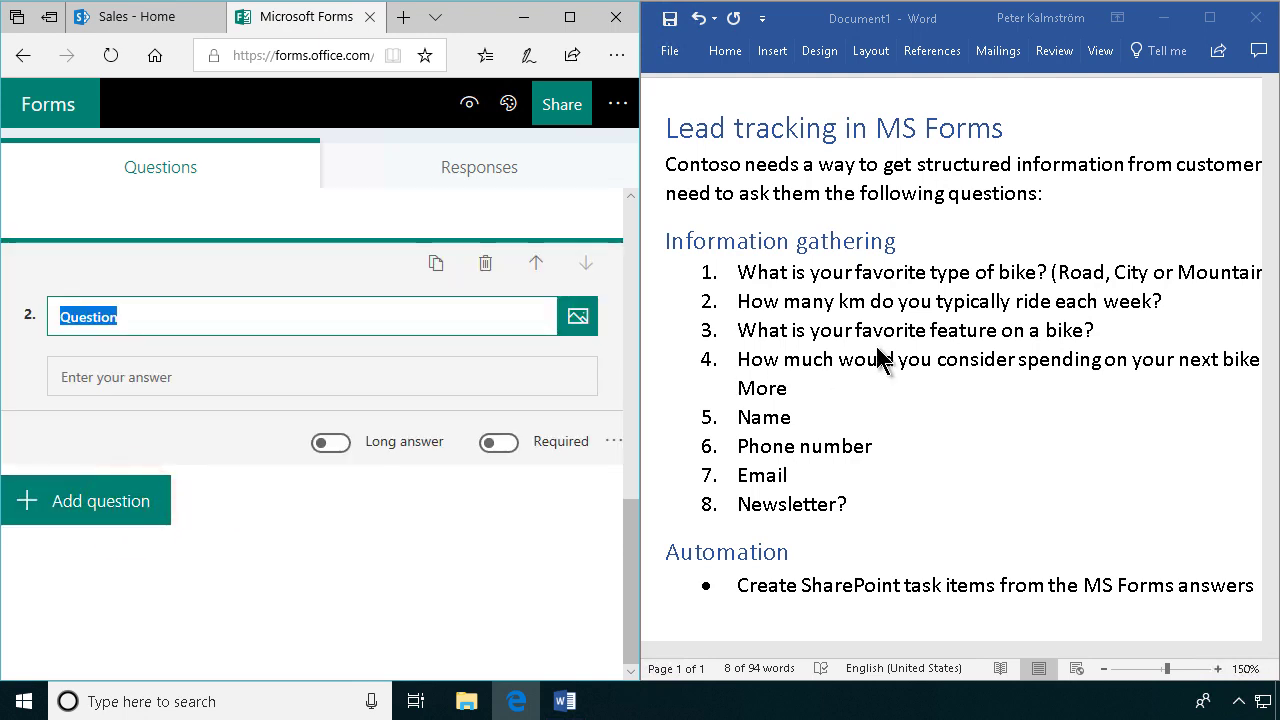
{"action": "left_click_drag", "start_coordinate": [1170, 301], "coordinate": [737, 310]}
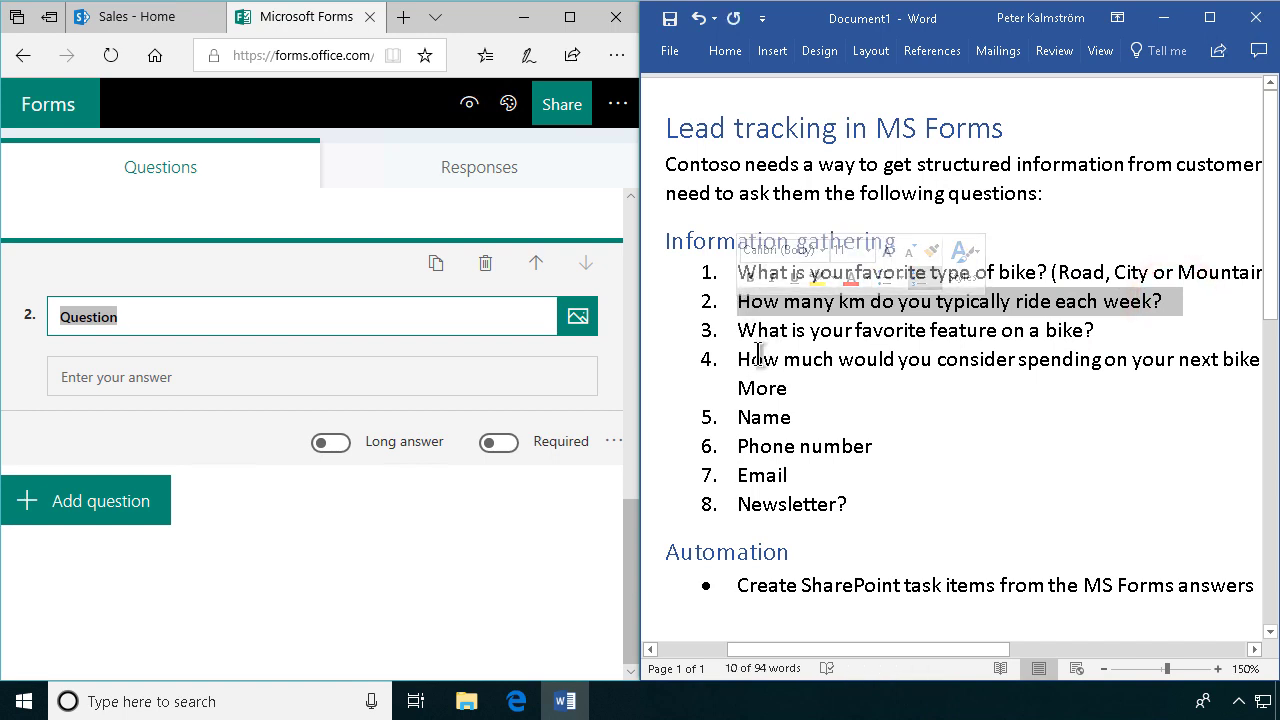
{"action": "left_click", "coordinate": [200, 318]}
{"action": "type", "text": "2.\tHow many km do you typically ride each week?"}
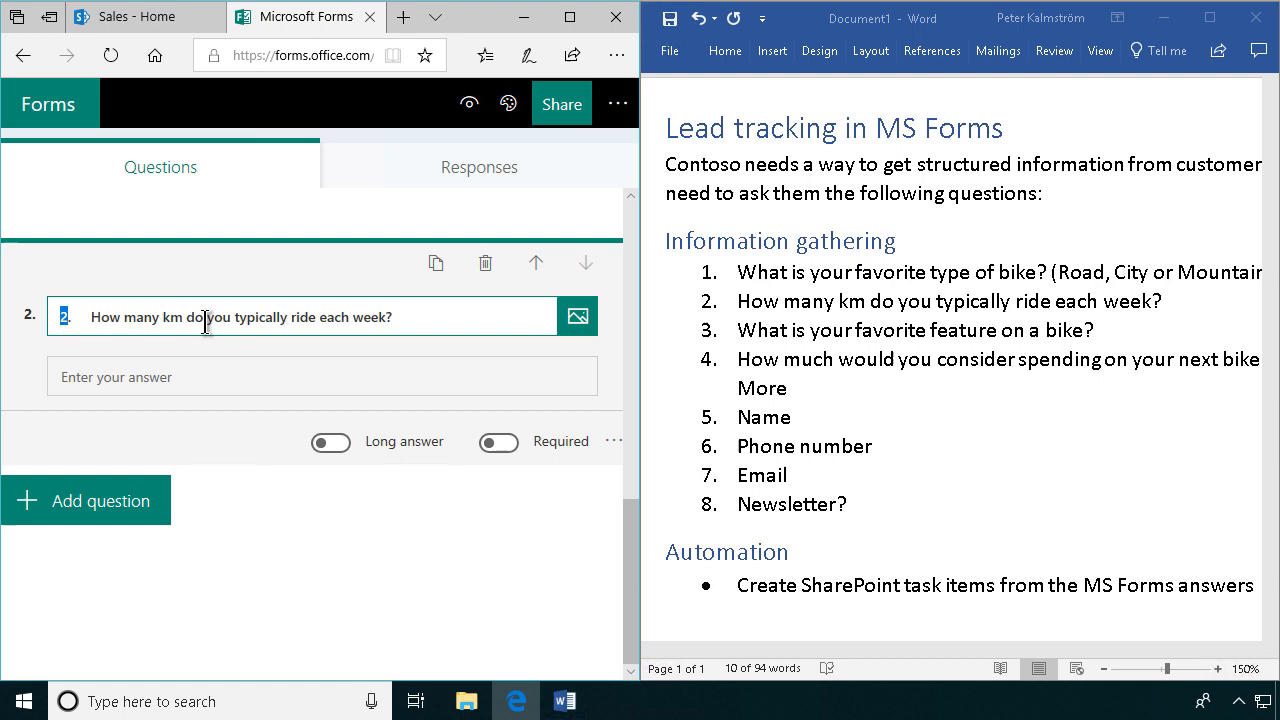
{"action": "key", "text": "BackSpace"}
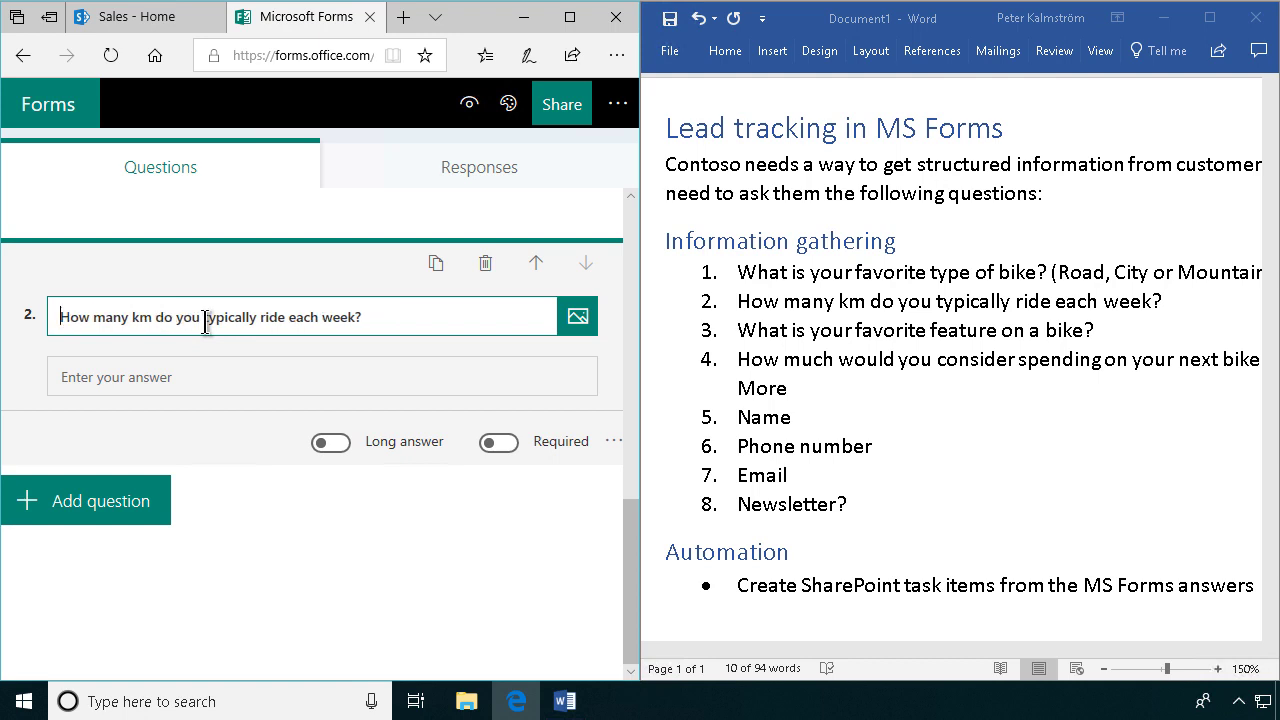
Search Bing images for "tour de france" and add the Le Tour de France logo to question 2.
{"action": "left_click", "coordinate": [577, 318]}
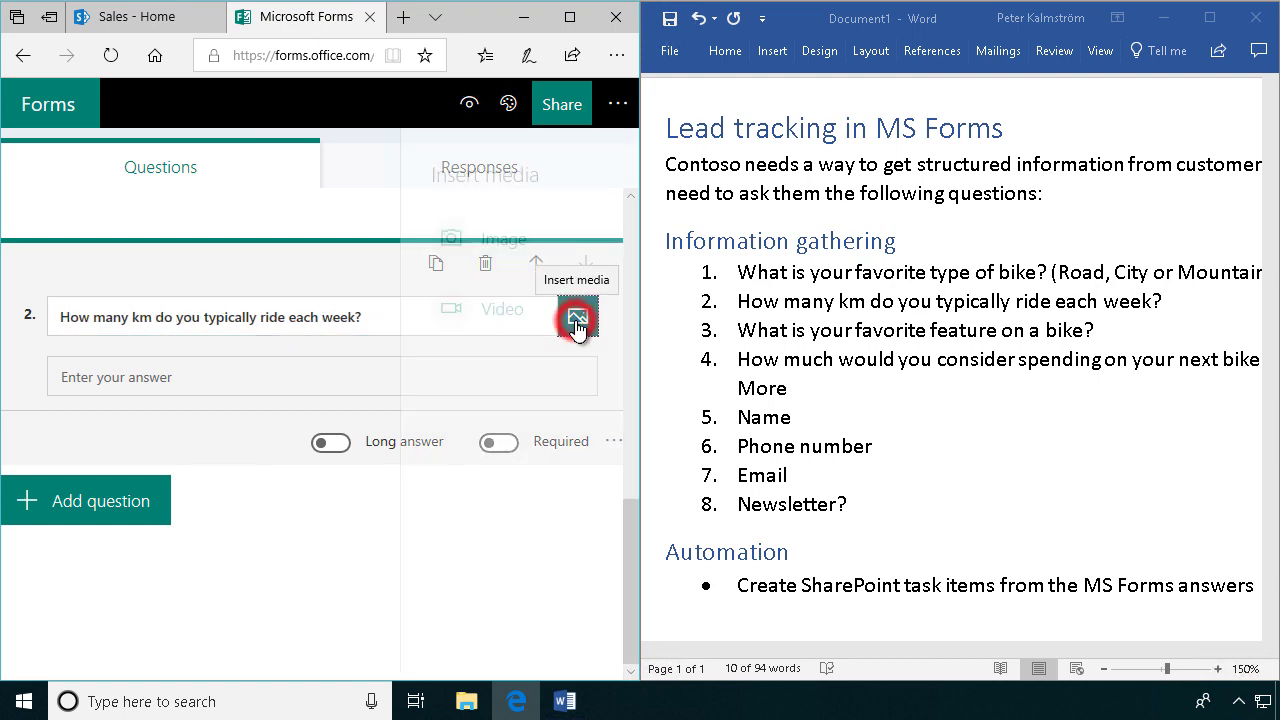
{"action": "left_click", "coordinate": [438, 258]}
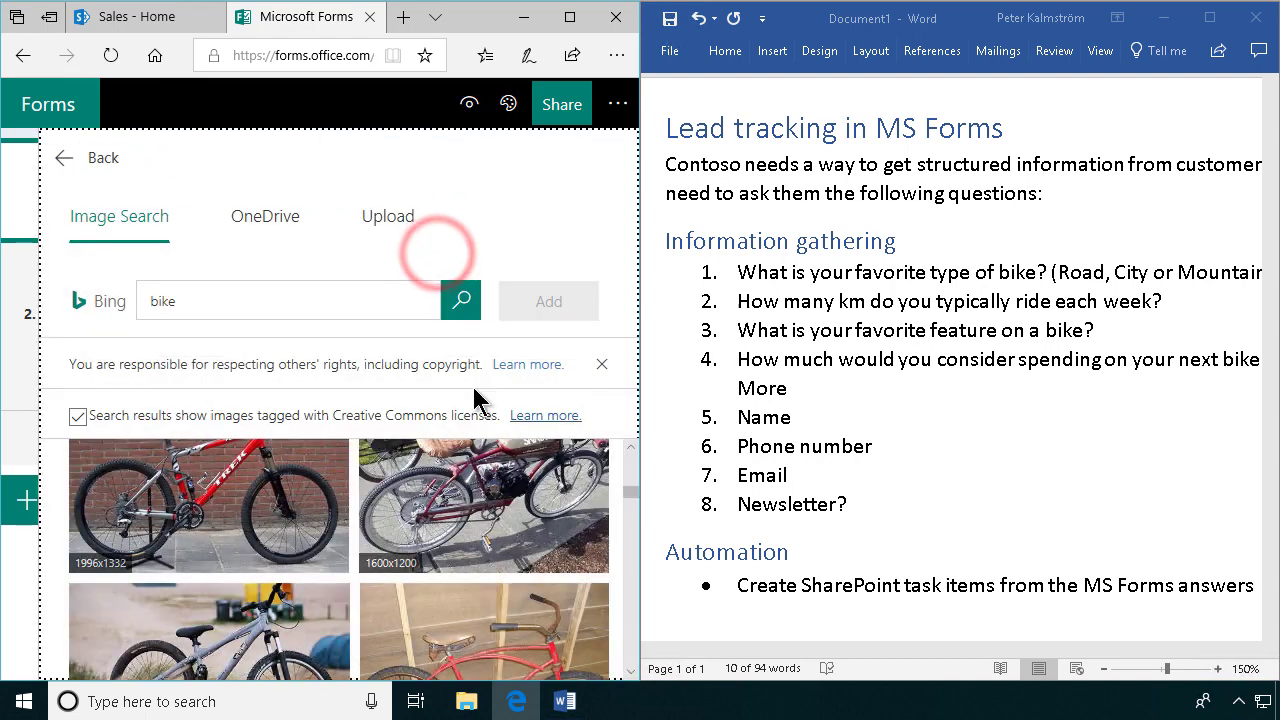
{"action": "double_click", "coordinate": [238, 302]}
{"action": "type", "text": "tour "}
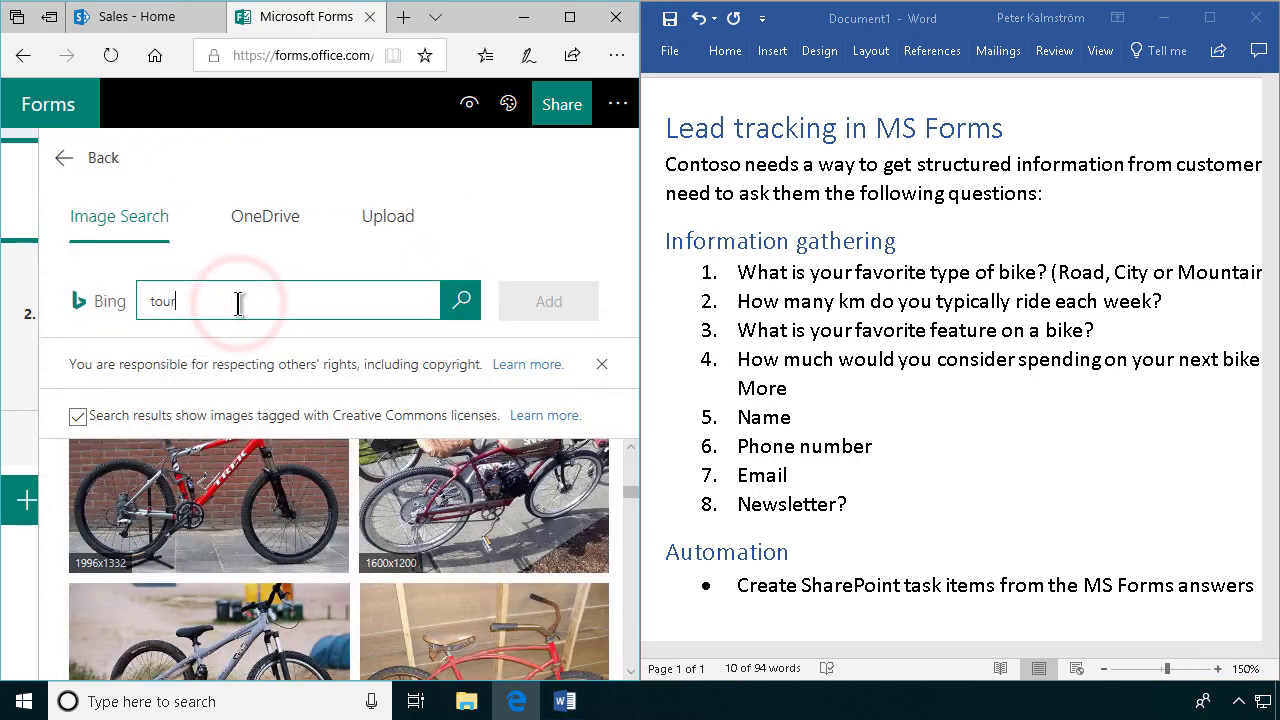
{"action": "type", "text": "de france"}
{"action": "key", "text": "Return"}
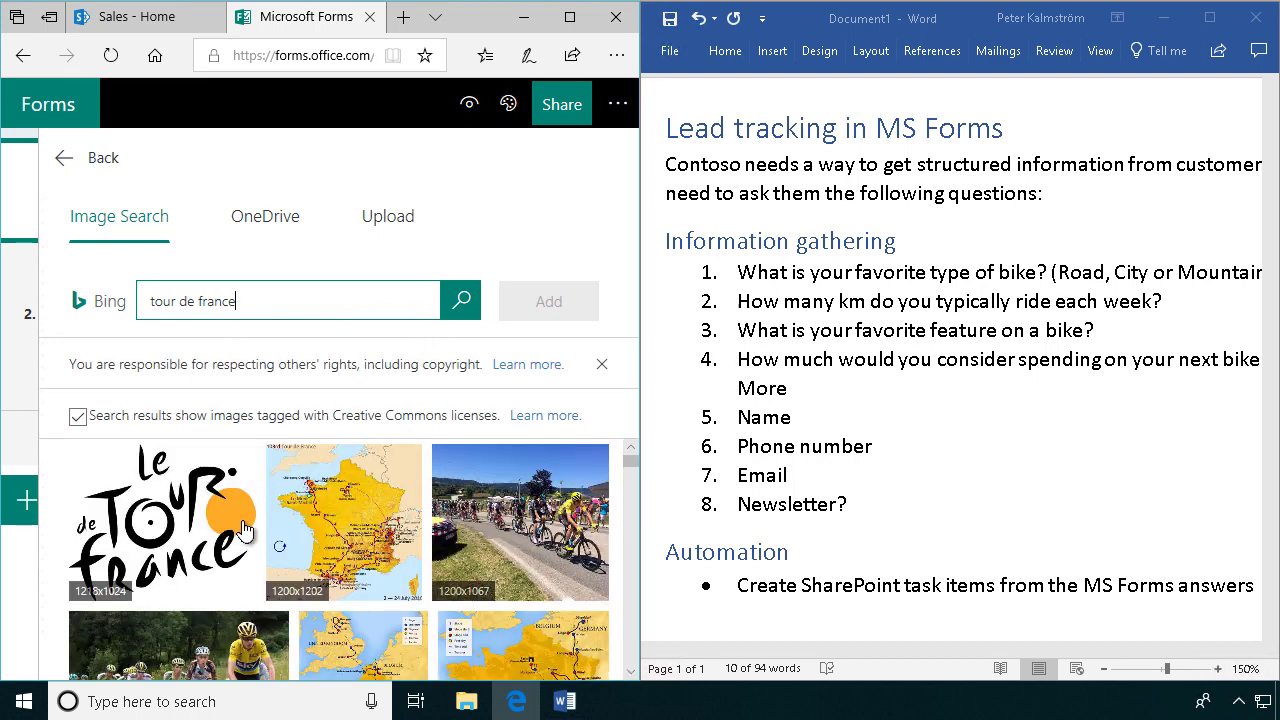
{"action": "left_click", "coordinate": [243, 528]}
{"action": "left_click", "coordinate": [534, 300]}
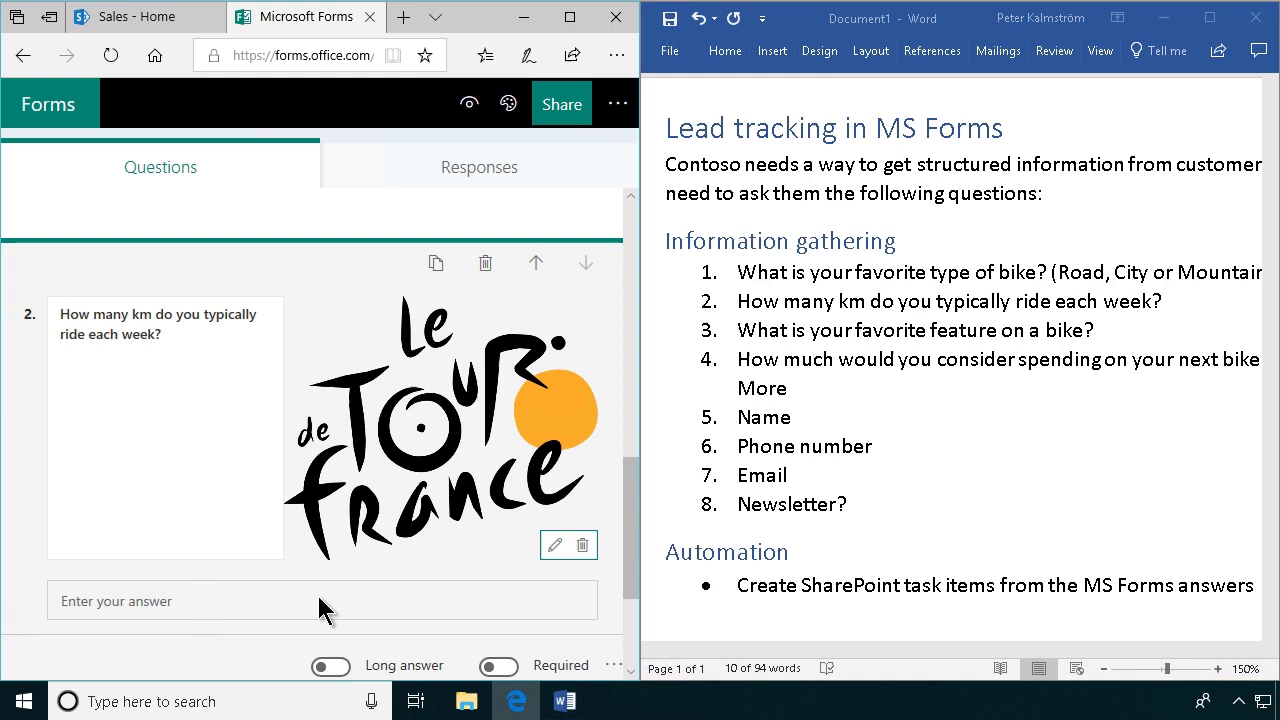
Add a choice question below question 2.
{"action": "scroll", "coordinate": [353, 590], "scroll_direction": "down", "scroll_amount": 3}
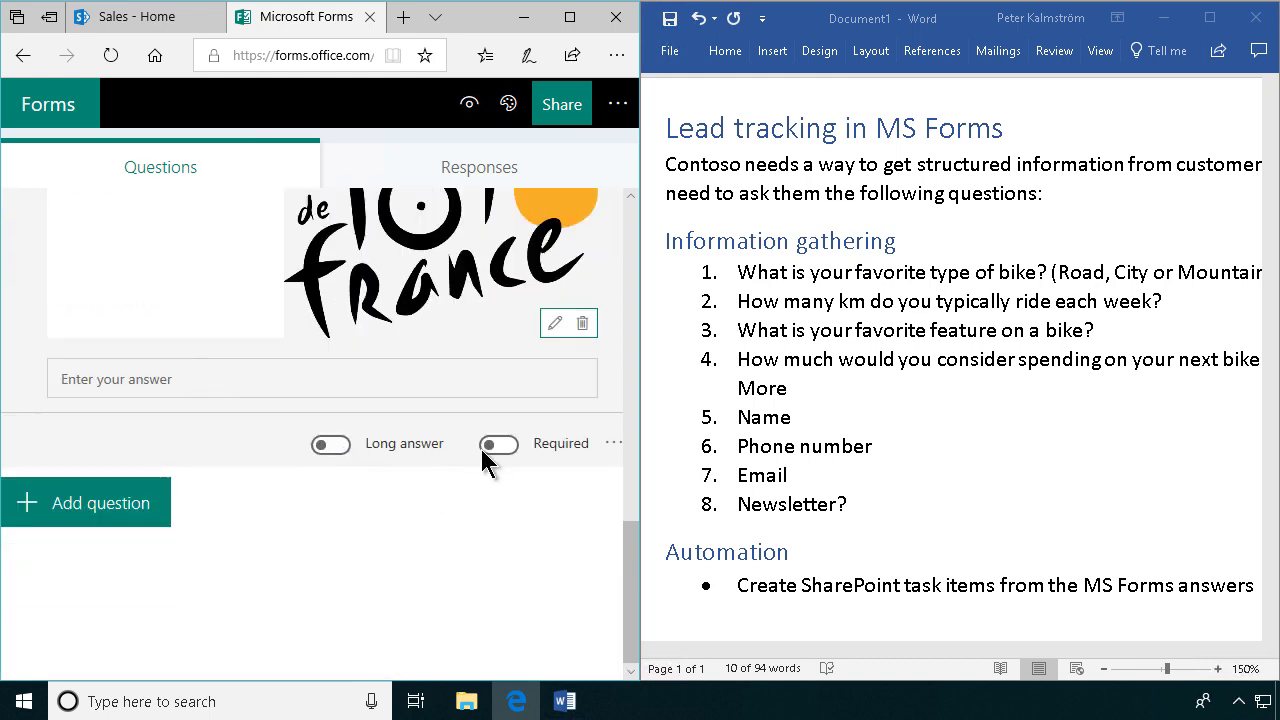
{"action": "left_click", "coordinate": [86, 504]}
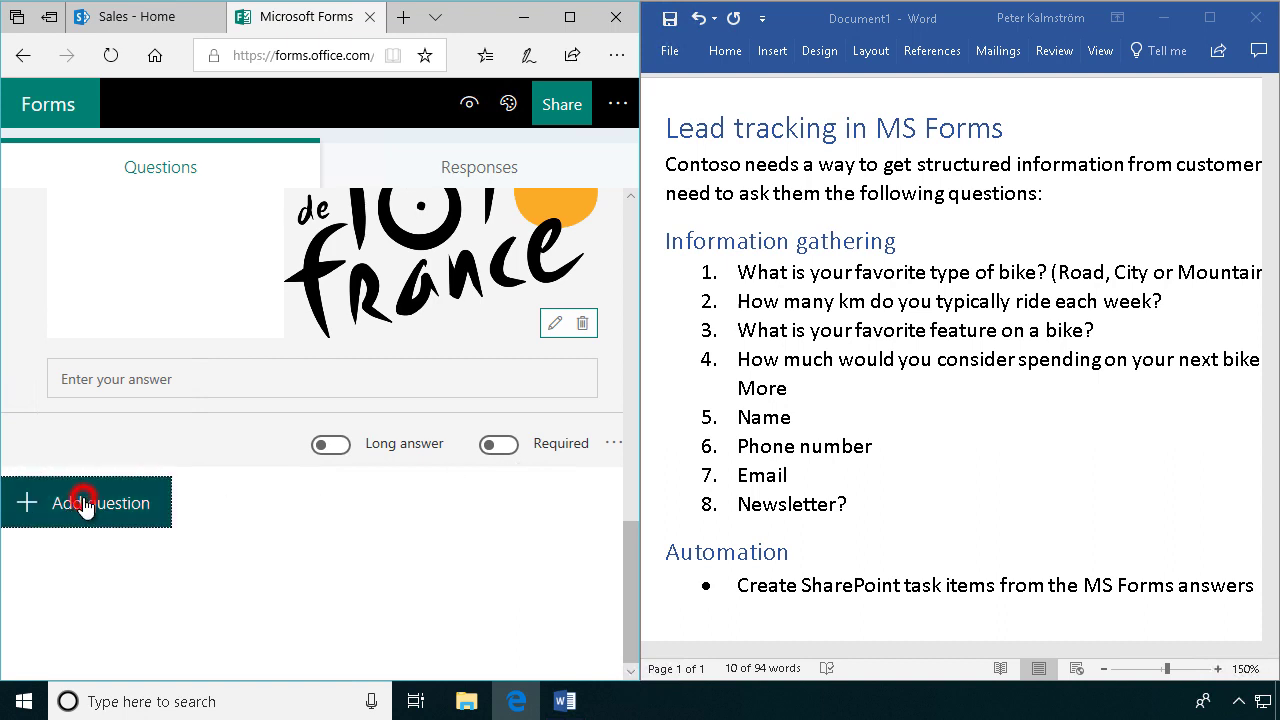
{"action": "left_click", "coordinate": [86, 506]}
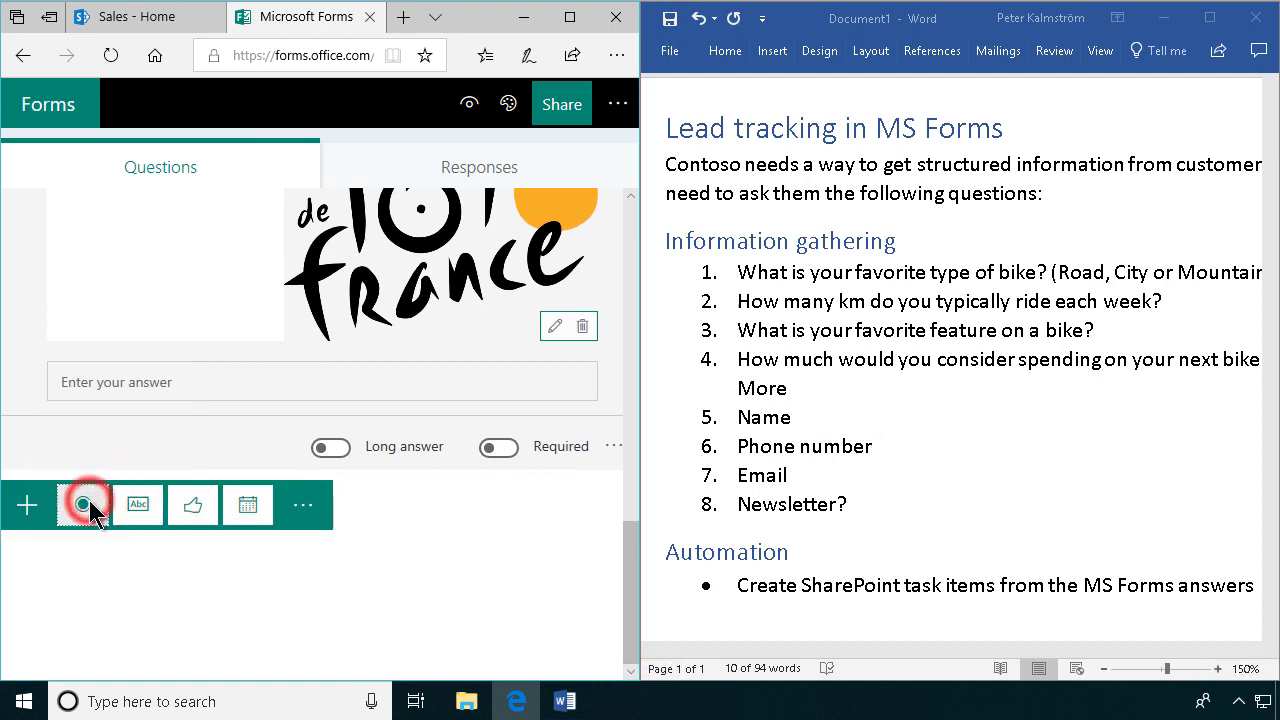
Copy "How much would you consider spending on your next bike?" from the Word list into question 3 and remove the pasted list number.
{"action": "left_click", "coordinate": [860, 362]}
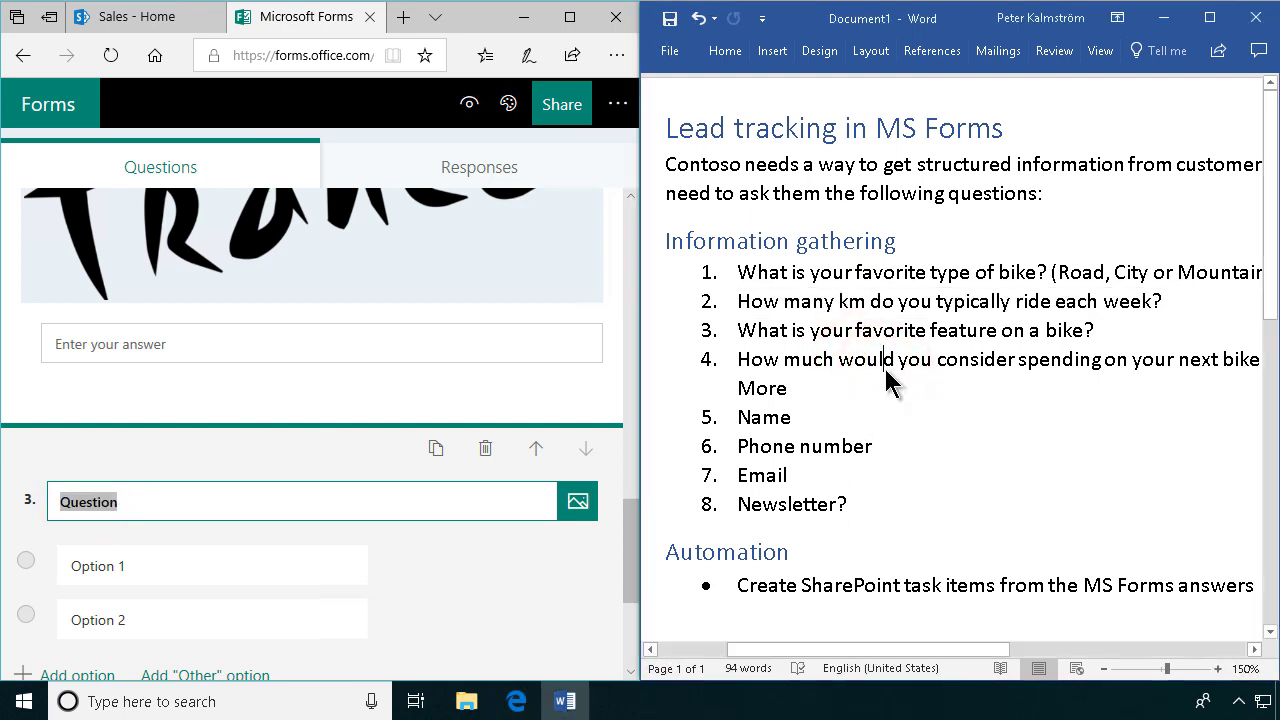
{"action": "key", "text": "End"}
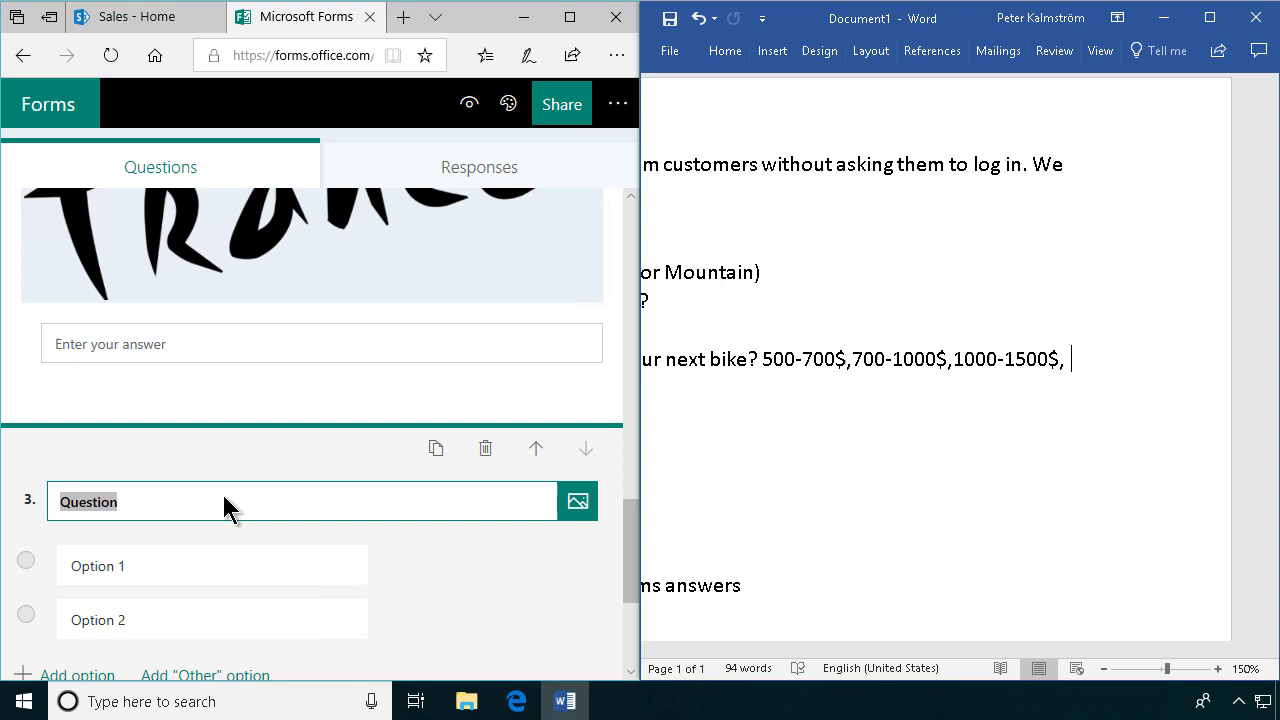
{"action": "left_click", "coordinate": [760, 359]}
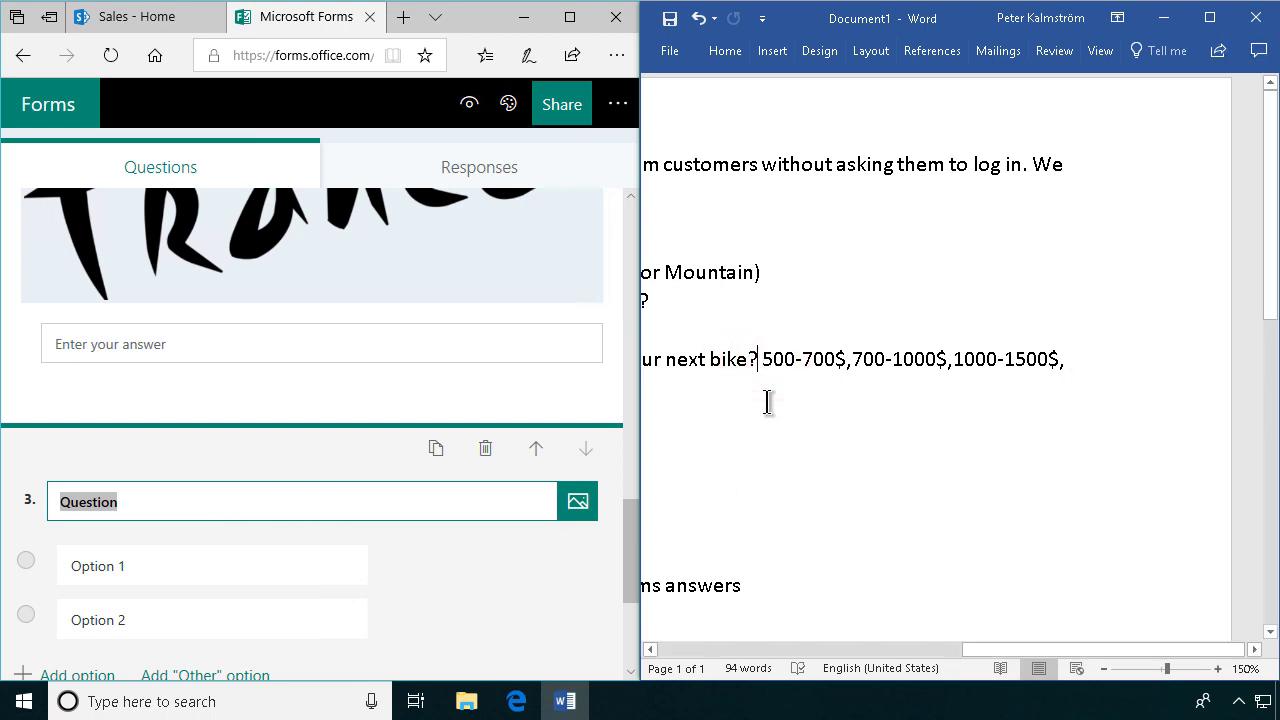
{"action": "key", "text": "ctrl+shift+Left"}
{"action": "key", "text": "ctrl+shift+Left"}
{"action": "key", "text": "ctrl+shift+Left"}
{"action": "key", "text": "ctrl+shift+Left"}
{"action": "key", "text": "ctrl+shift+Left"}
{"action": "key", "text": "ctrl+shift+Left"}
{"action": "key", "text": "ctrl+shift+Left"}
{"action": "key", "text": "ctrl+shift+Left"}
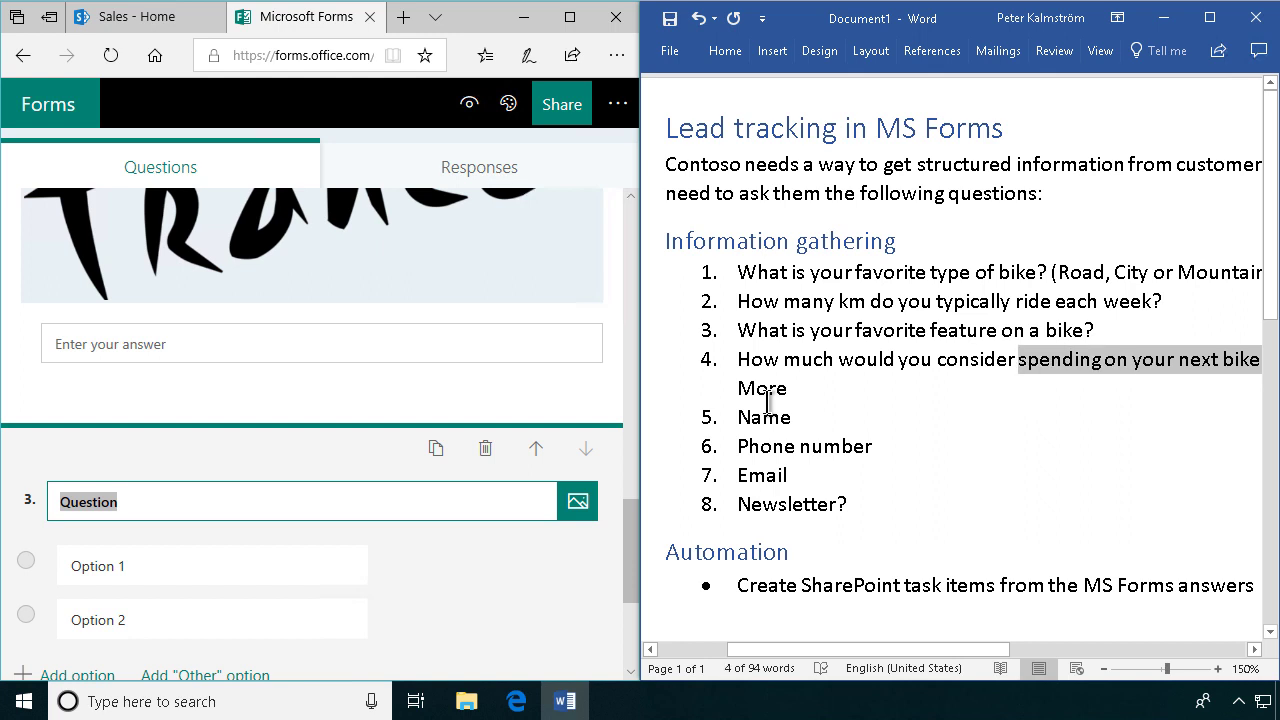
{"action": "key", "text": "ctrl+shift+Left"}
{"action": "key", "text": "ctrl+shift+Left"}
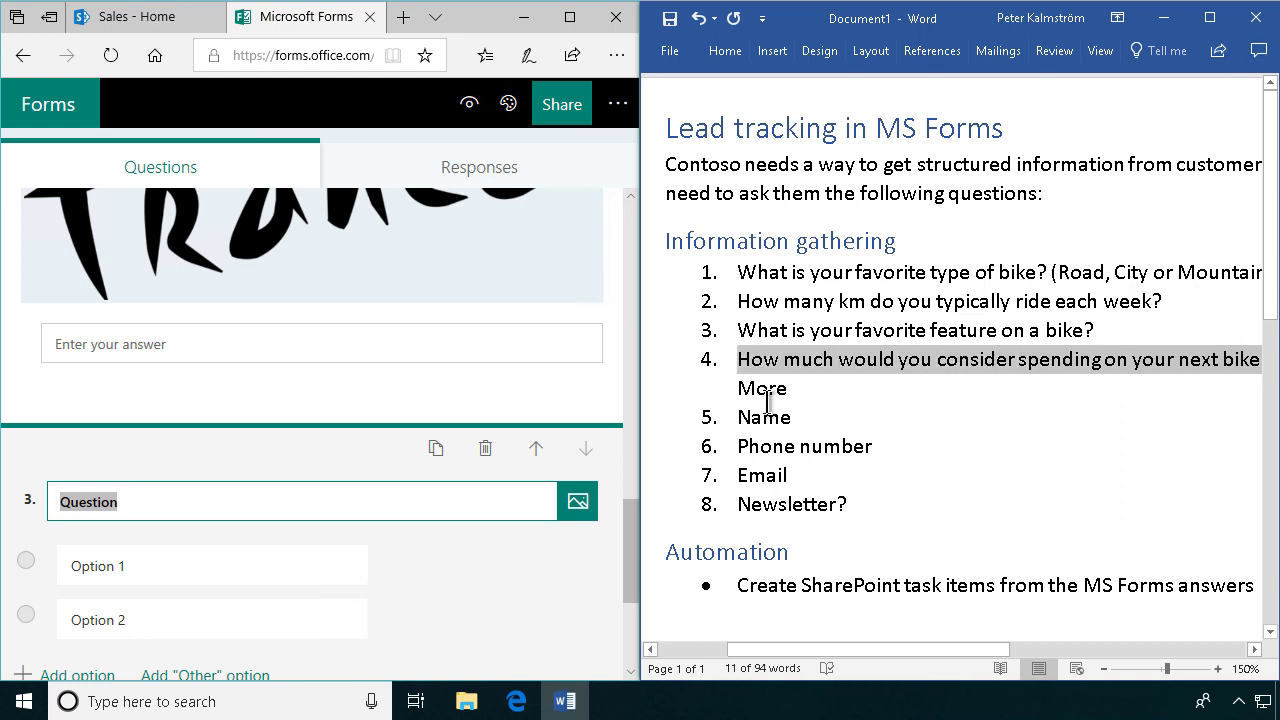
{"action": "left_click", "coordinate": [295, 503]}
{"action": "left_click", "coordinate": [259, 501]}
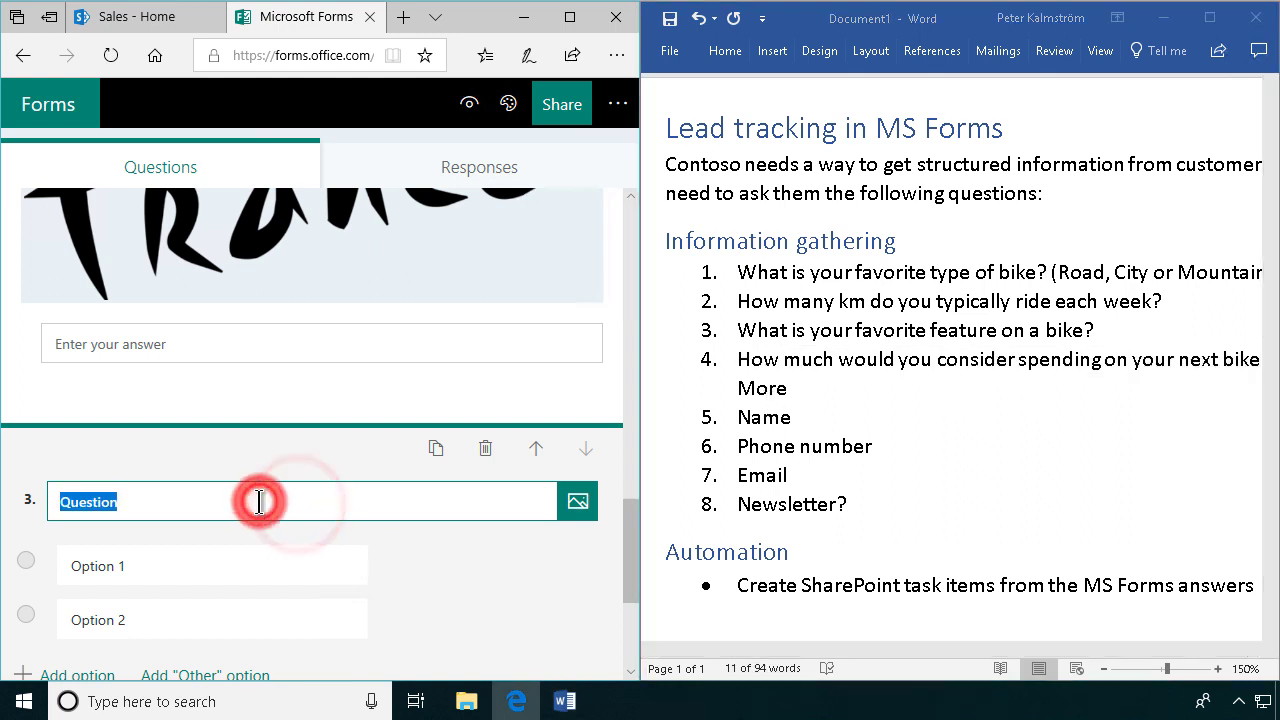
{"action": "type", "text": "4.\tHow much would you consider spending on your next bike?"}
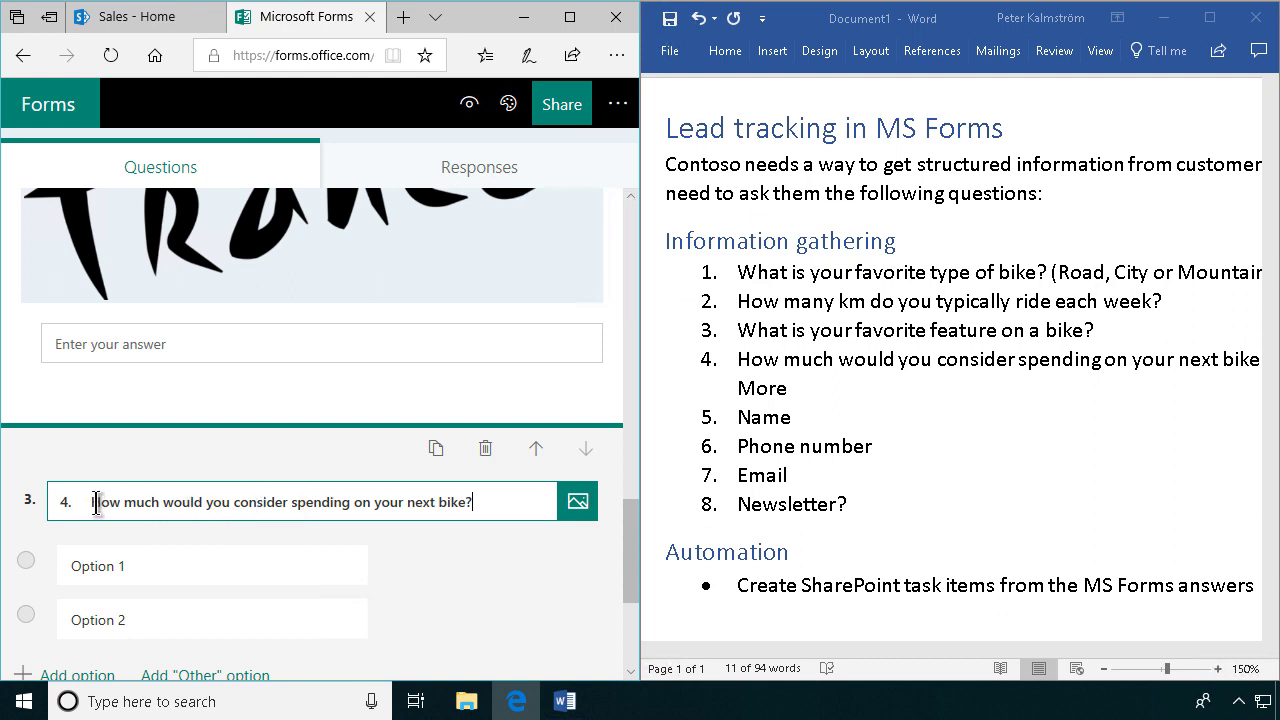
{"action": "left_click_drag", "start_coordinate": [93, 502], "coordinate": [58, 502]}
{"action": "key", "text": "Delete"}
{"action": "left_click", "coordinate": [1050, 70]}
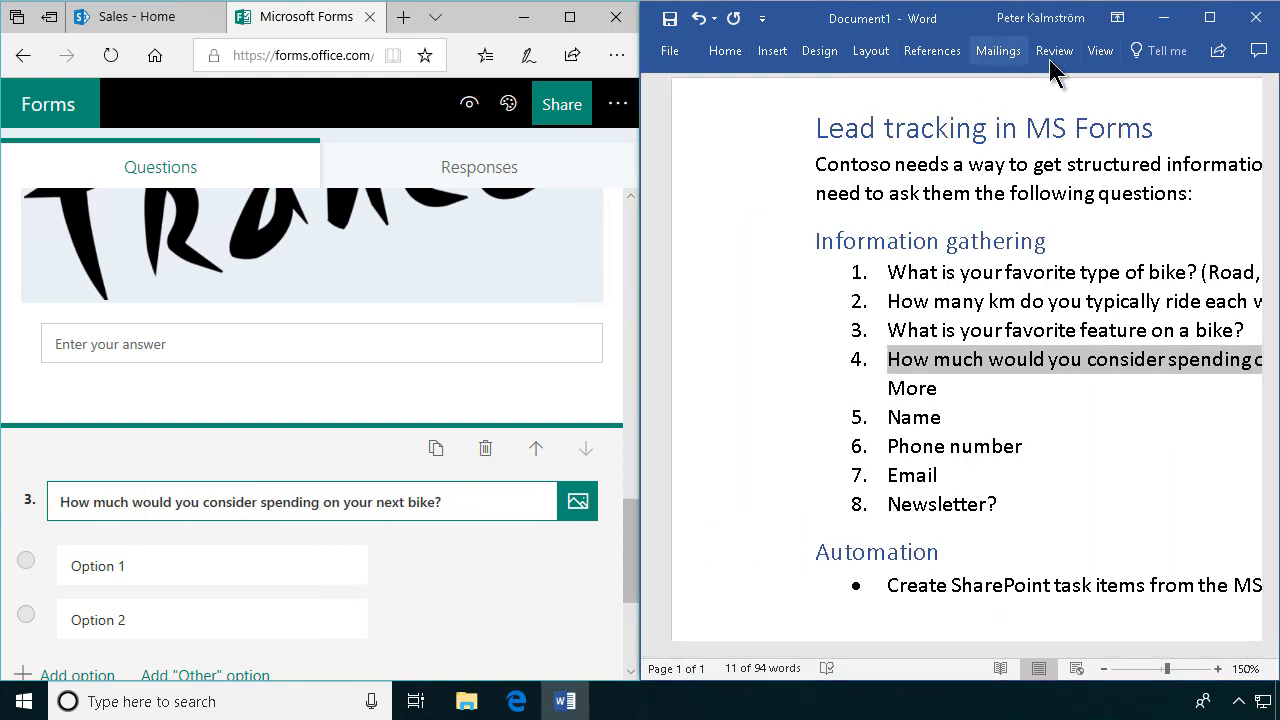
Switch the Word document with the question list to Read Mode.
{"action": "left_click", "coordinate": [1099, 52]}
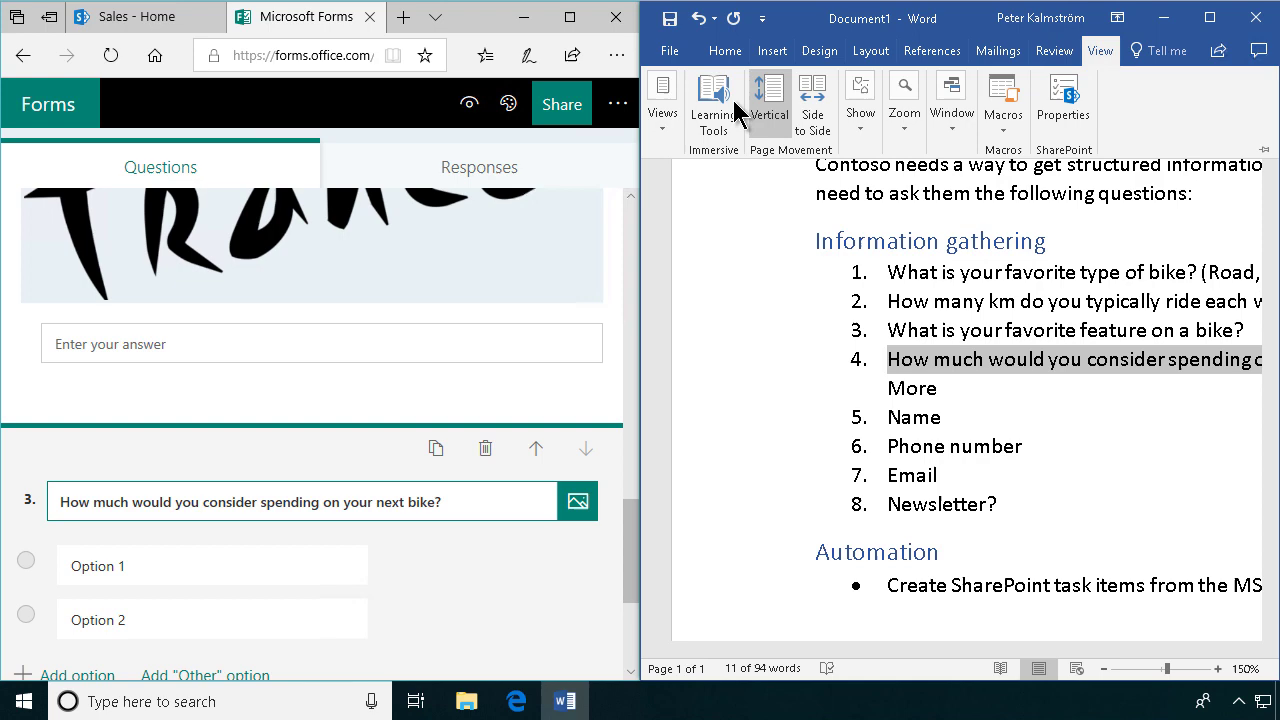
{"action": "left_click", "coordinate": [668, 128]}
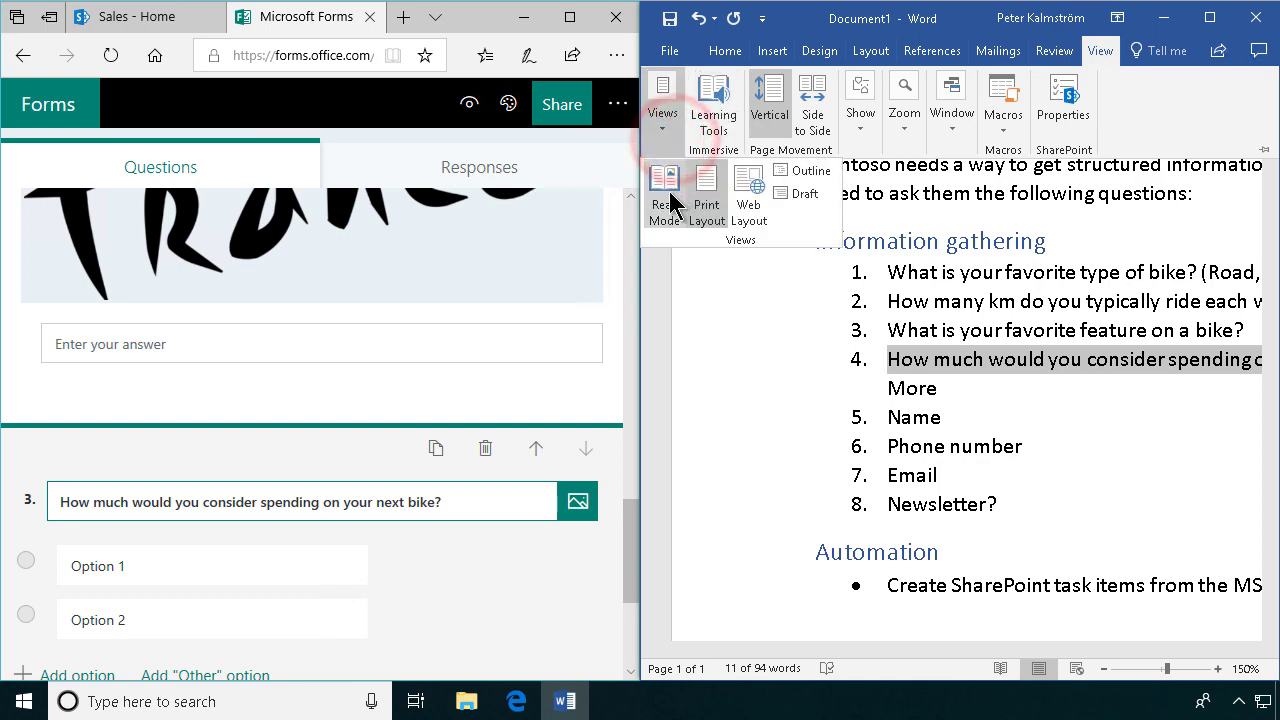
{"action": "left_click", "coordinate": [668, 200]}
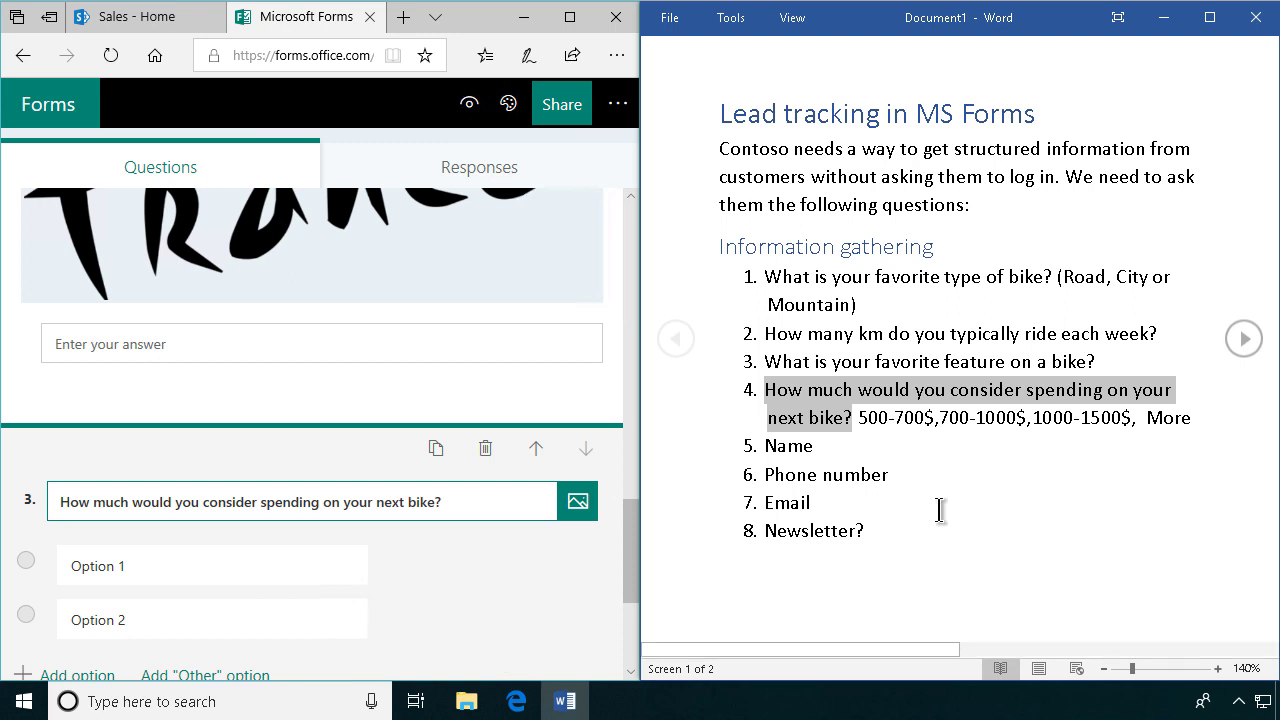
Set the first two answer options of question 3 to "Less than 500$" and "500 - 700$".
{"action": "left_click", "coordinate": [195, 566]}
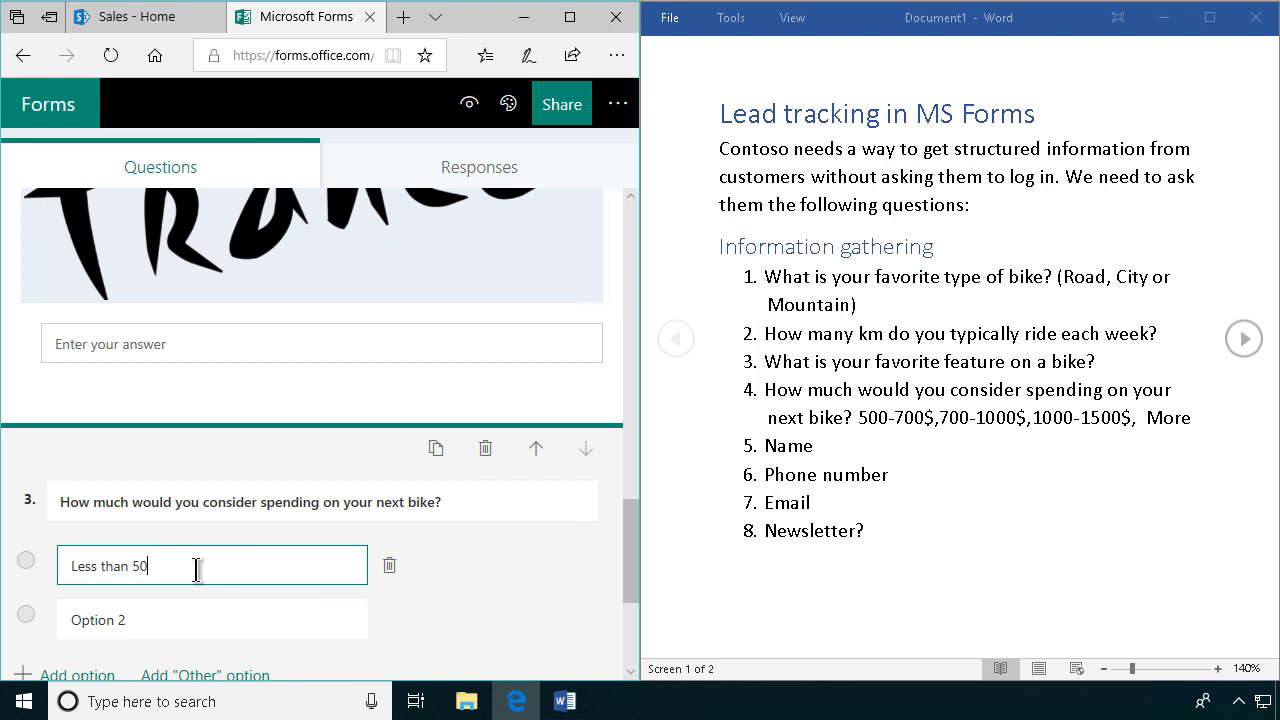
{"action": "type", "text": "Less than 500$"}
{"action": "left_click", "coordinate": [165, 618]}
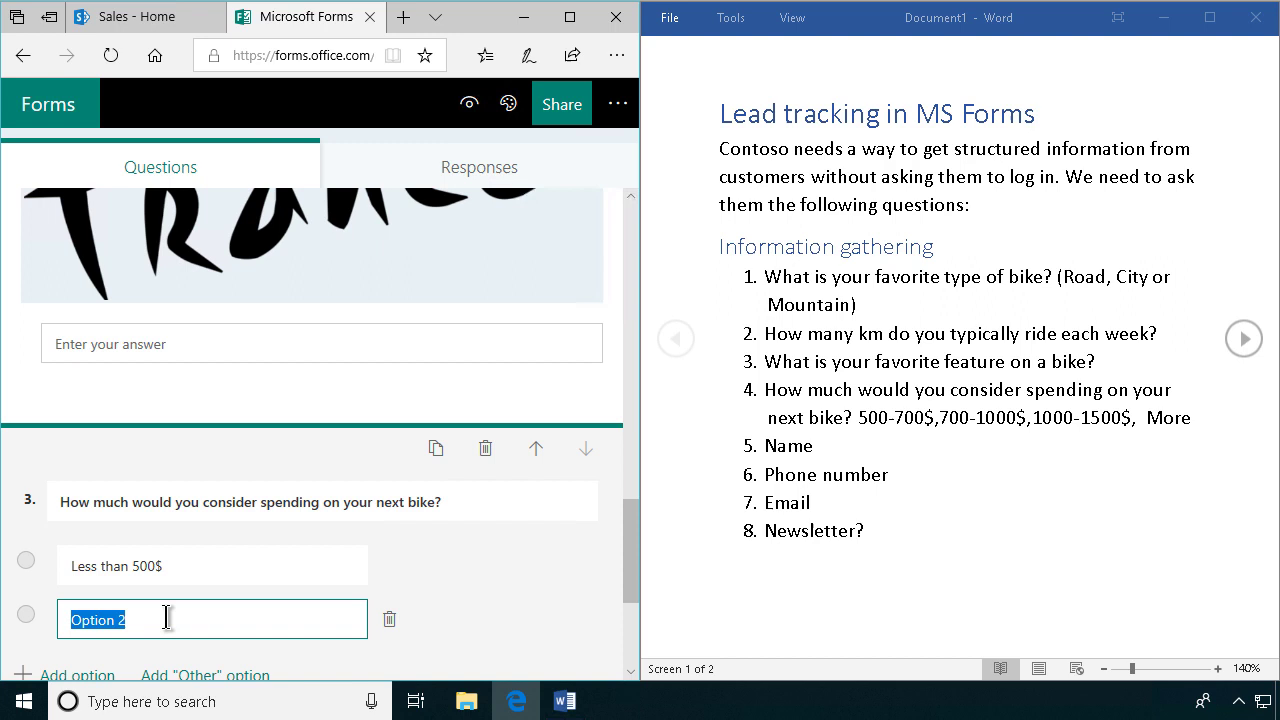
{"action": "type", "text": "500 - 700$"}
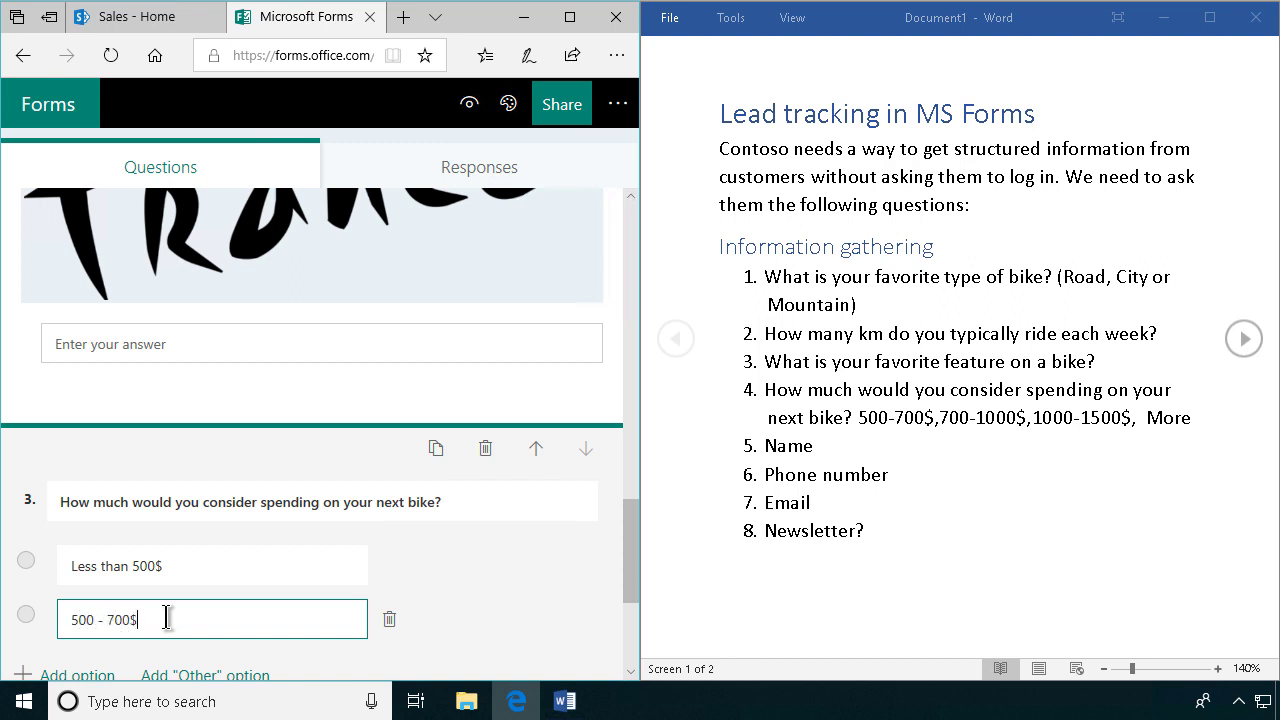
Add "700 - 1000$" as the third answer option of question 3 and insert a fourth option below it.
{"action": "scroll", "coordinate": [430, 606], "scroll_direction": "down", "scroll_amount": 1}
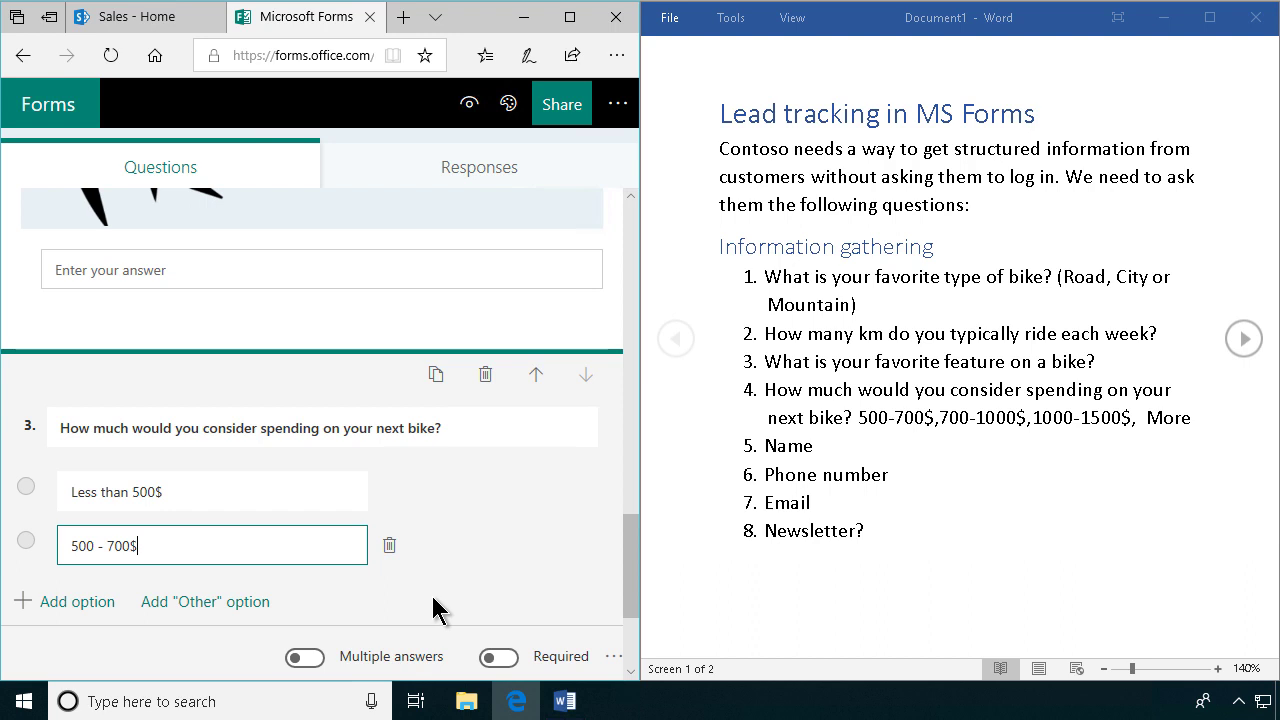
{"action": "left_click", "coordinate": [93, 608]}
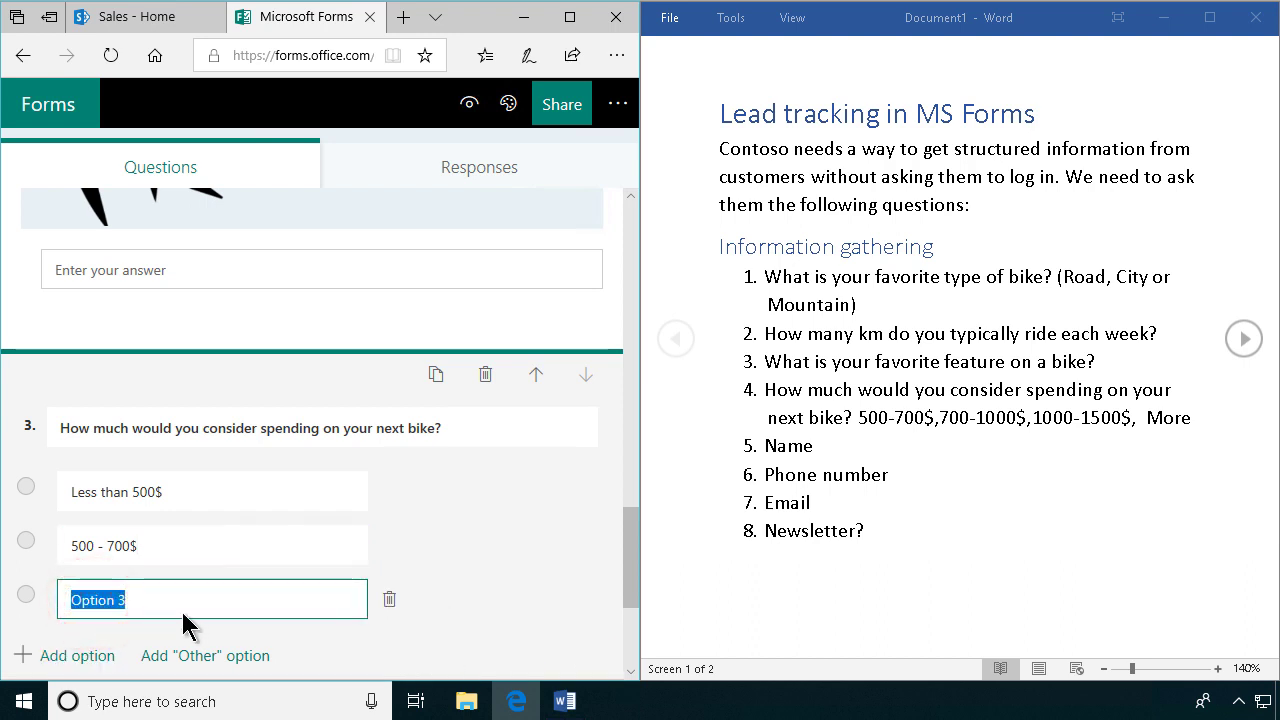
{"action": "type", "text": "700 - 100$"}
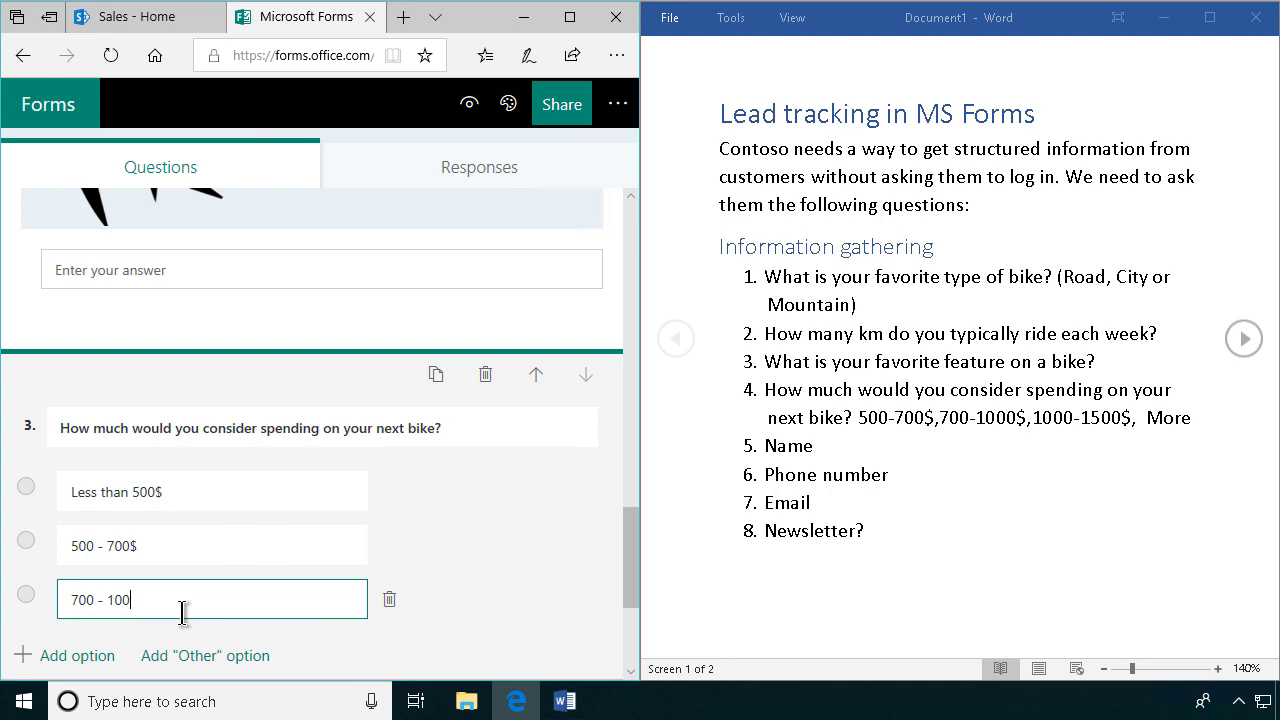
{"action": "left_click", "coordinate": [68, 665]}
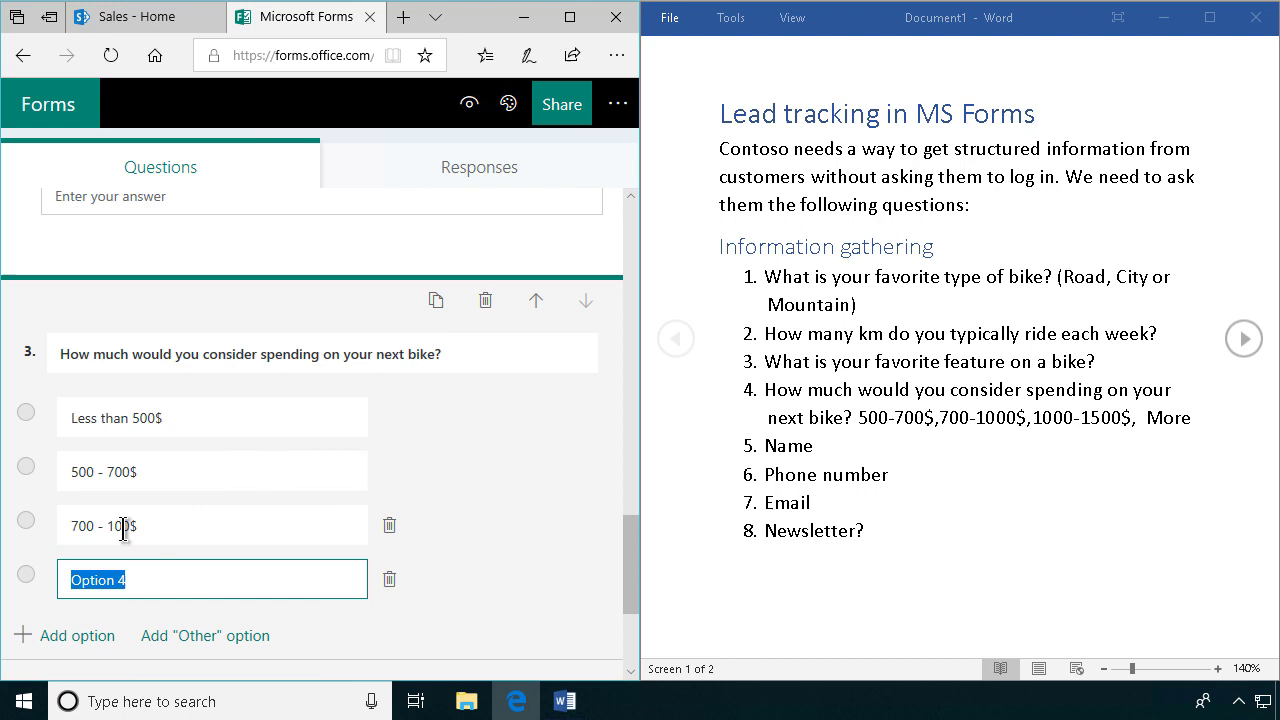
{"action": "left_click", "coordinate": [121, 530]}
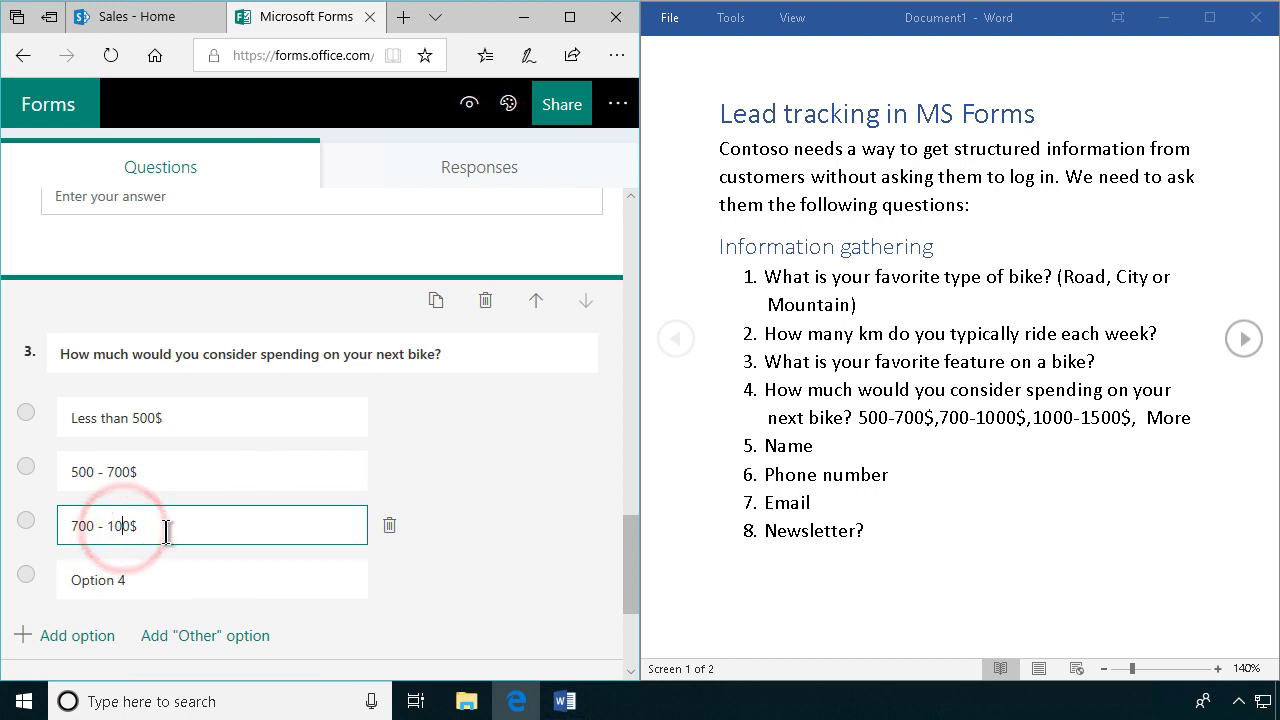
{"action": "type", "text": "0"}
Set the fourth answer option of question 3 to "1000 - 1500$" and add a fifth option "More".
{"action": "left_click", "coordinate": [106, 572]}
{"action": "left_click", "coordinate": [172, 570]}
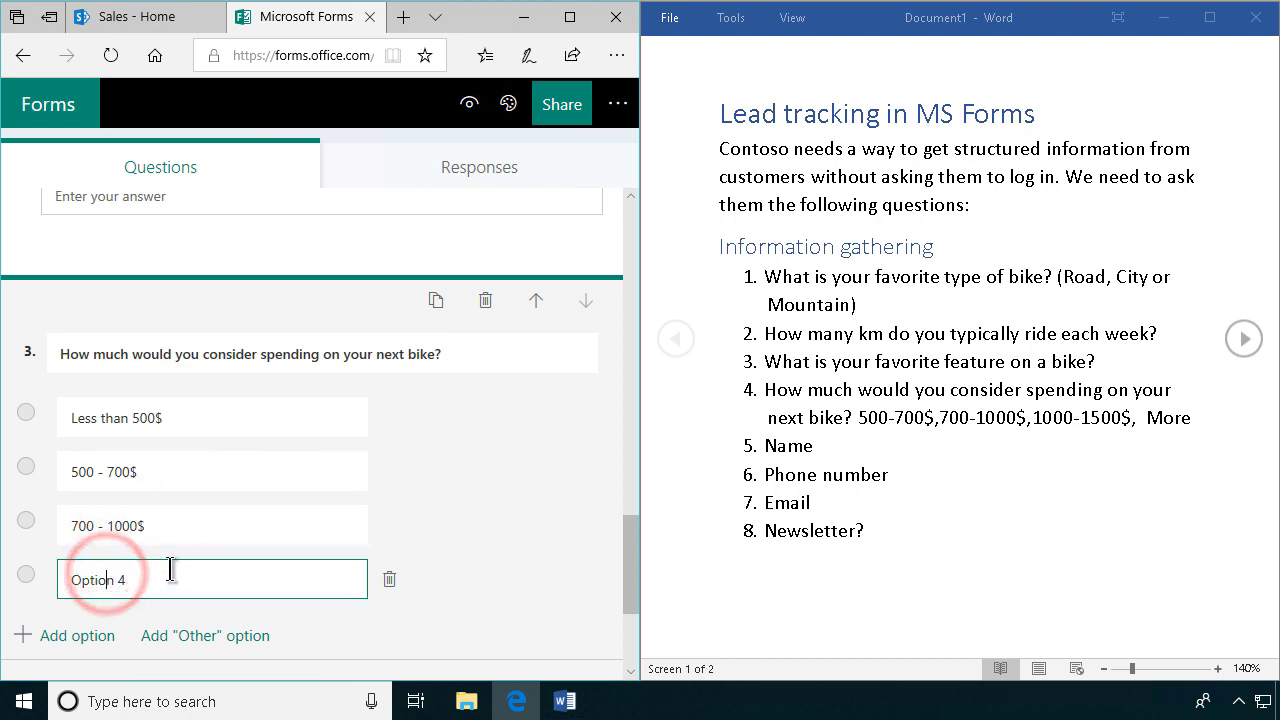
{"action": "left_click_drag", "start_coordinate": [133, 570], "coordinate": [34, 580]}
{"action": "type", "text": "1000 - 1500$"}
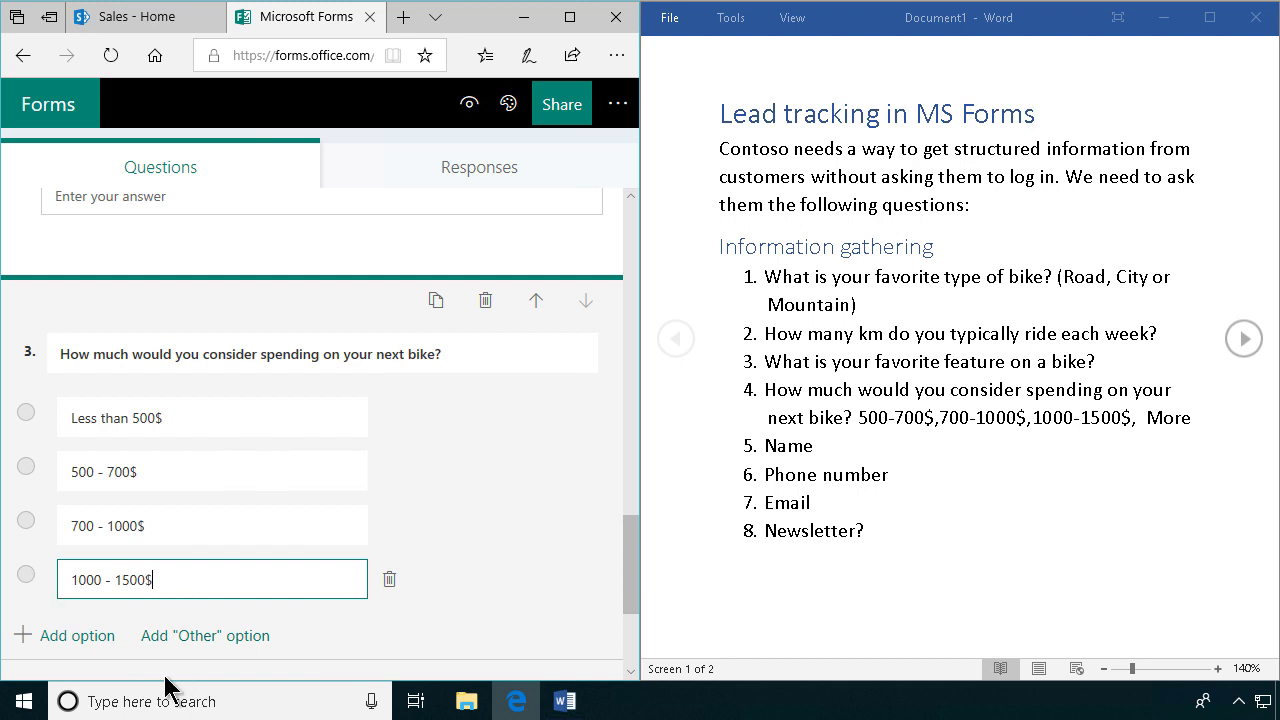
{"action": "left_click", "coordinate": [78, 636]}
{"action": "type", "text": "Mo"}
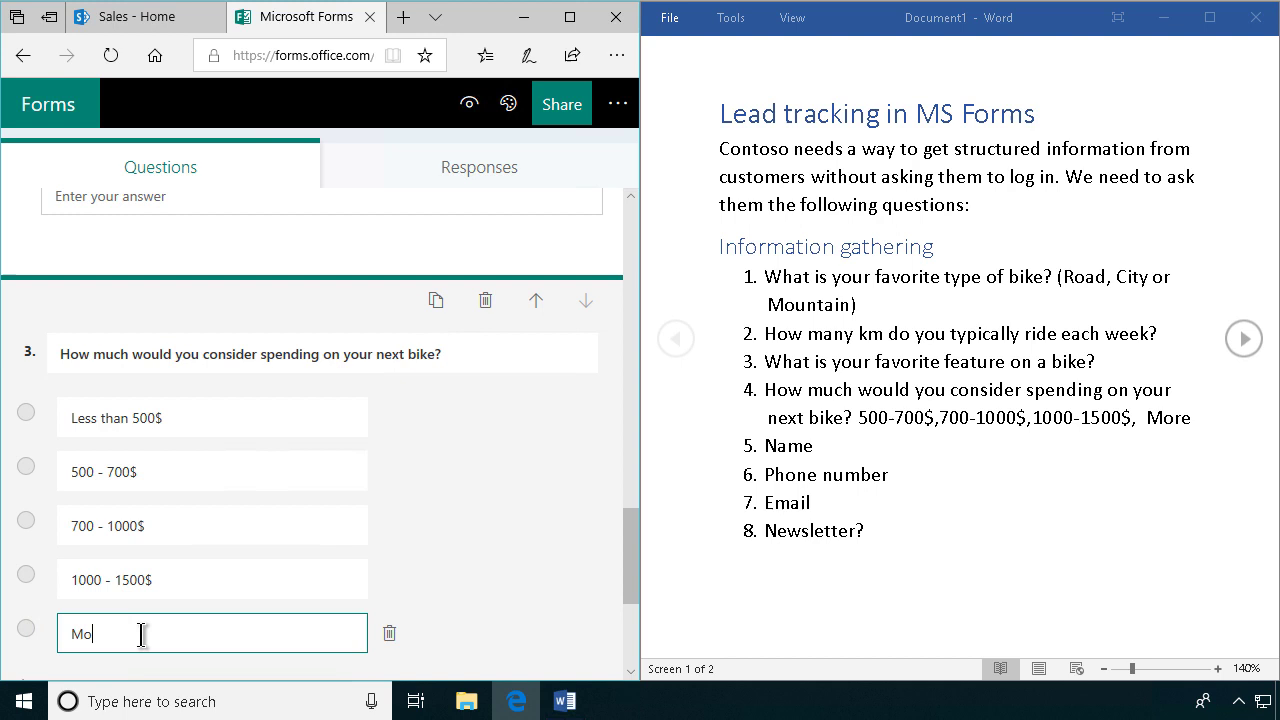
{"action": "type", "text": "re"}
Search Bing images for "Money" and add the picture of a single stack of 100-dollar bills to question 3.
{"action": "scroll", "coordinate": [569, 603], "scroll_direction": "up", "scroll_amount": 2}
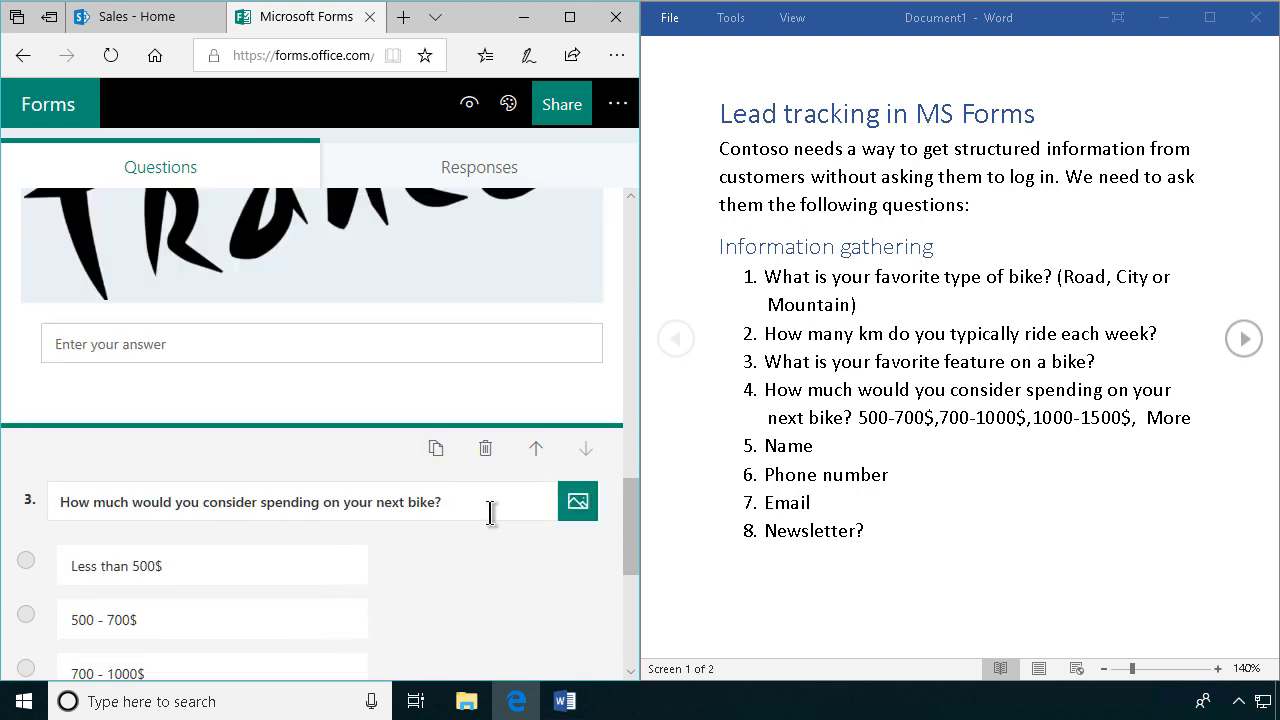
{"action": "left_click", "coordinate": [491, 509]}
{"action": "left_click", "coordinate": [578, 502]}
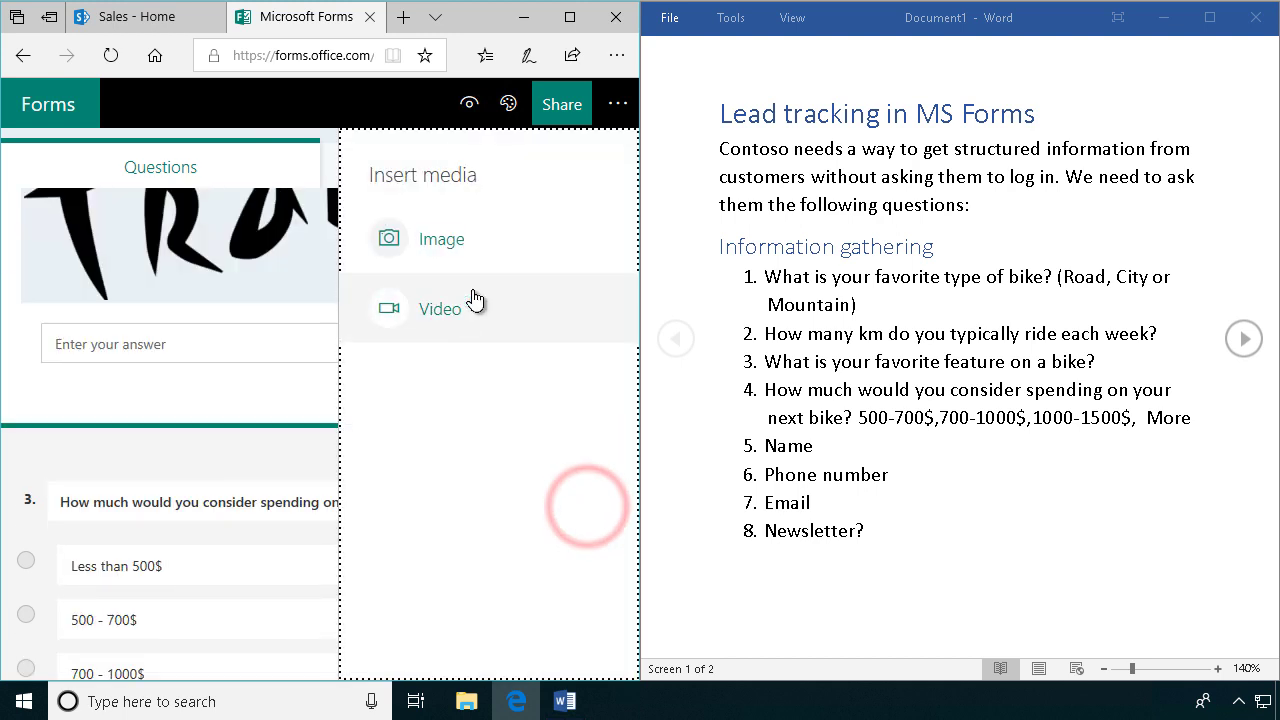
{"action": "left_click", "coordinate": [456, 246]}
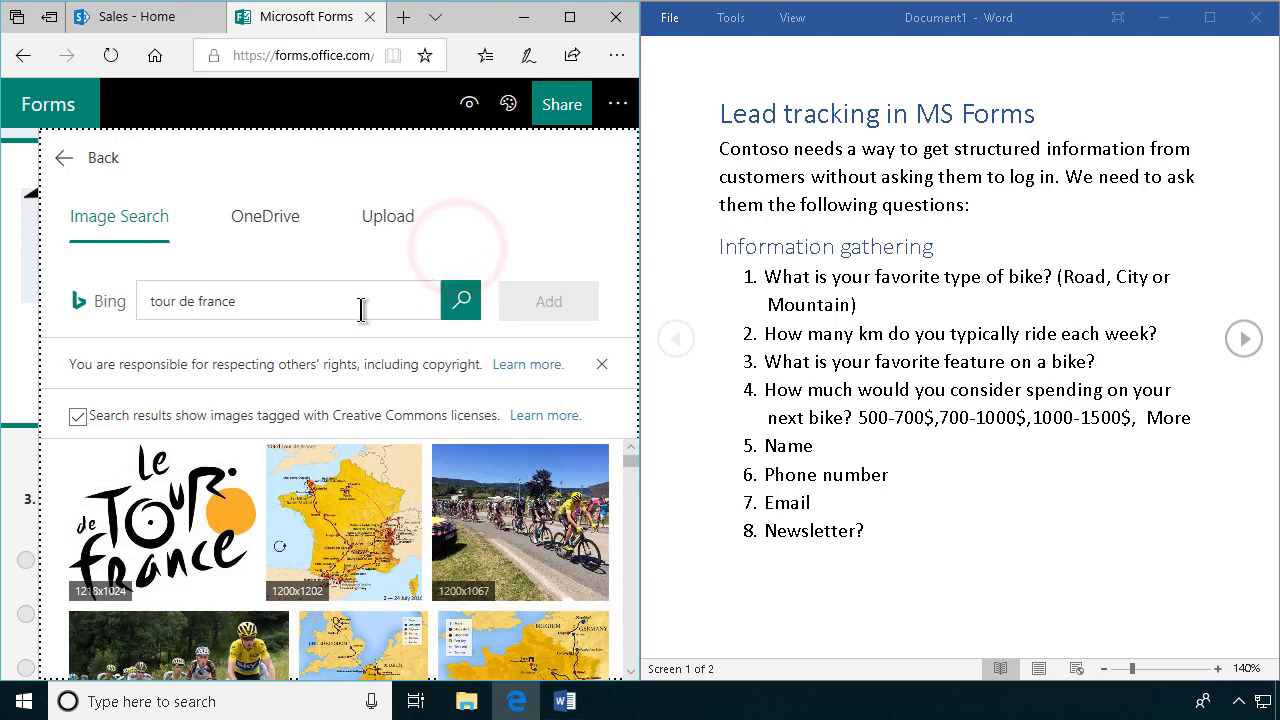
{"action": "left_click", "coordinate": [342, 302]}
{"action": "type", "text": "M"}
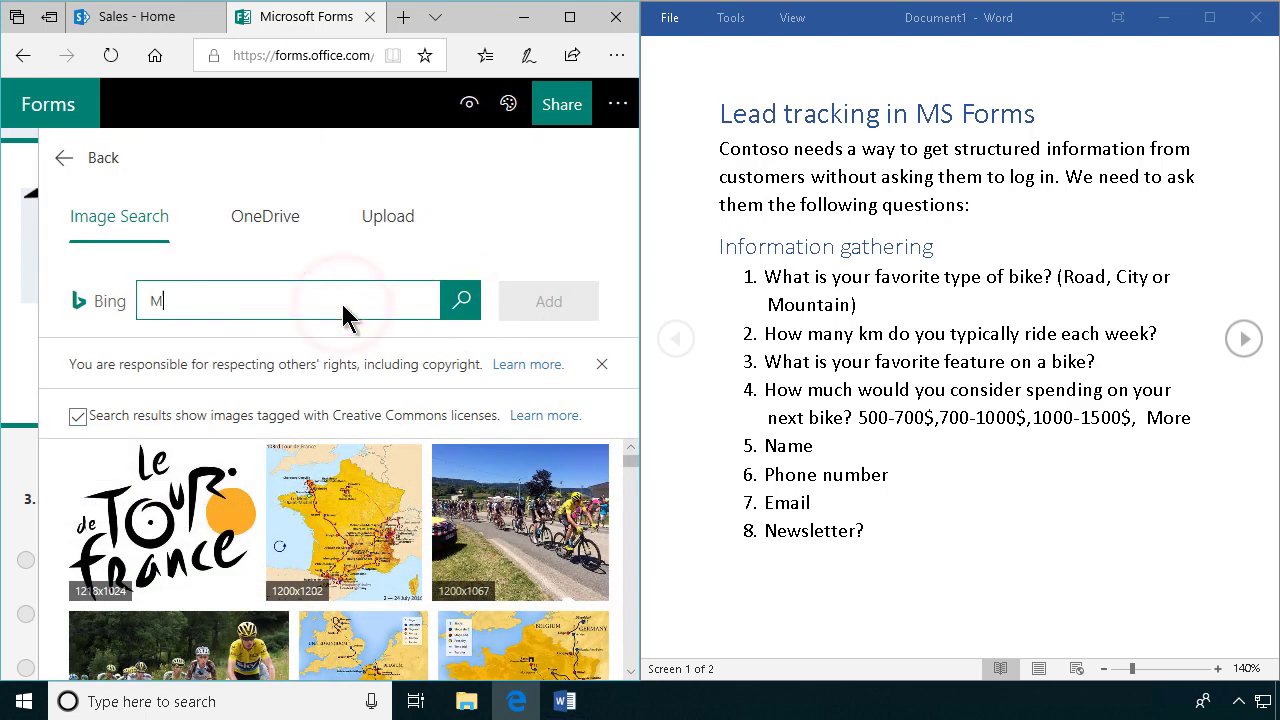
{"action": "type", "text": "oney"}
{"action": "scroll", "coordinate": [408, 555], "scroll_direction": "down", "scroll_amount": 1}
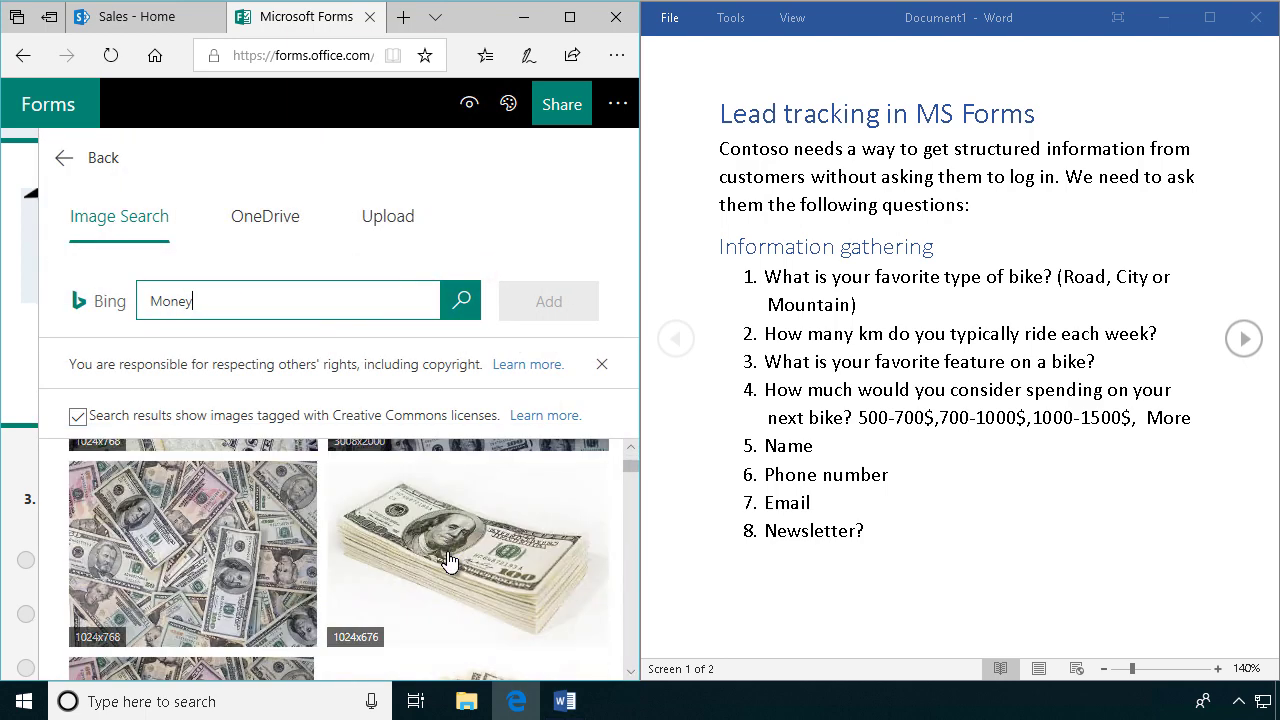
{"action": "left_click", "coordinate": [448, 558]}
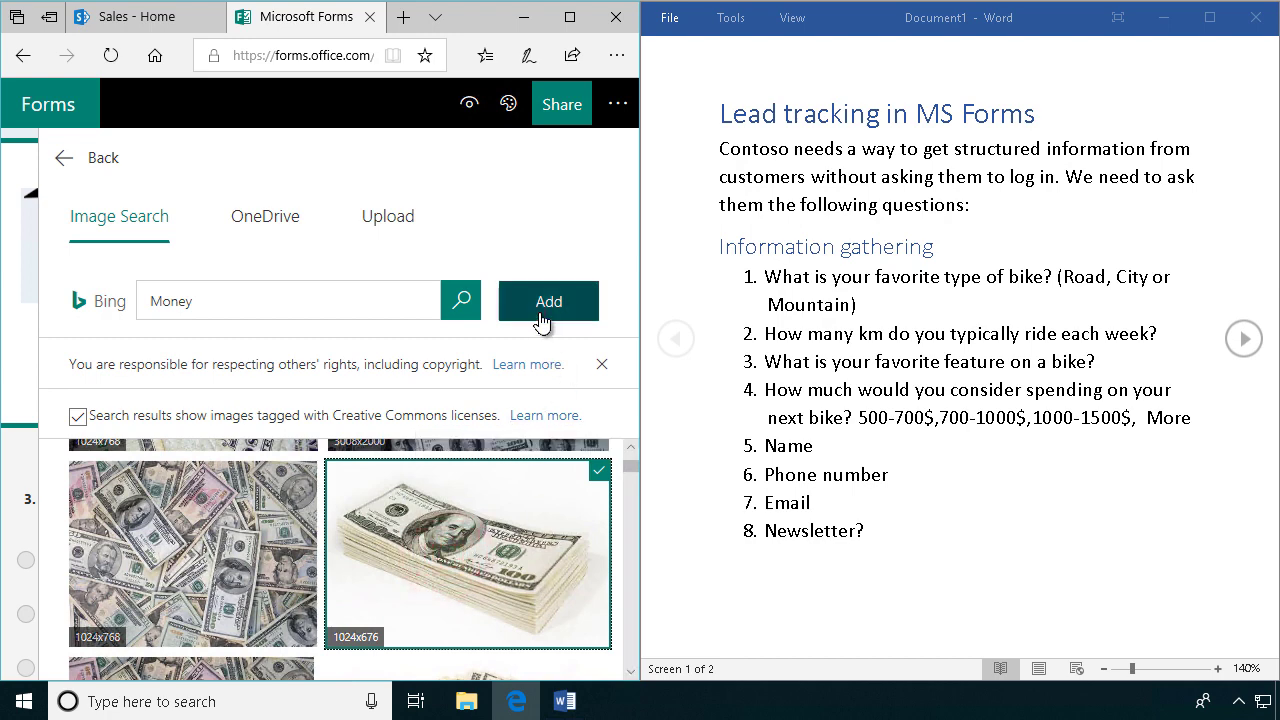
{"action": "left_click", "coordinate": [545, 305]}
Add a text question titled "Name" below question 3.
{"action": "scroll", "coordinate": [499, 502], "scroll_direction": "down", "scroll_amount": 5}
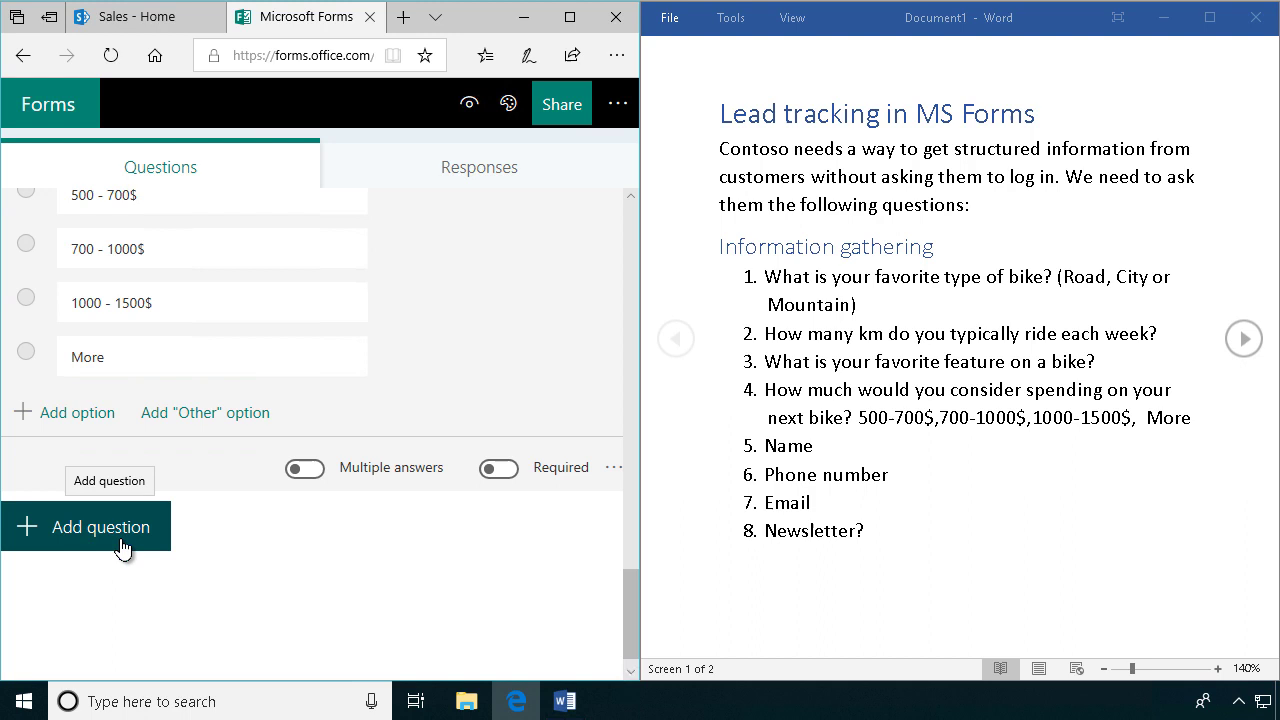
{"action": "left_click", "coordinate": [101, 538]}
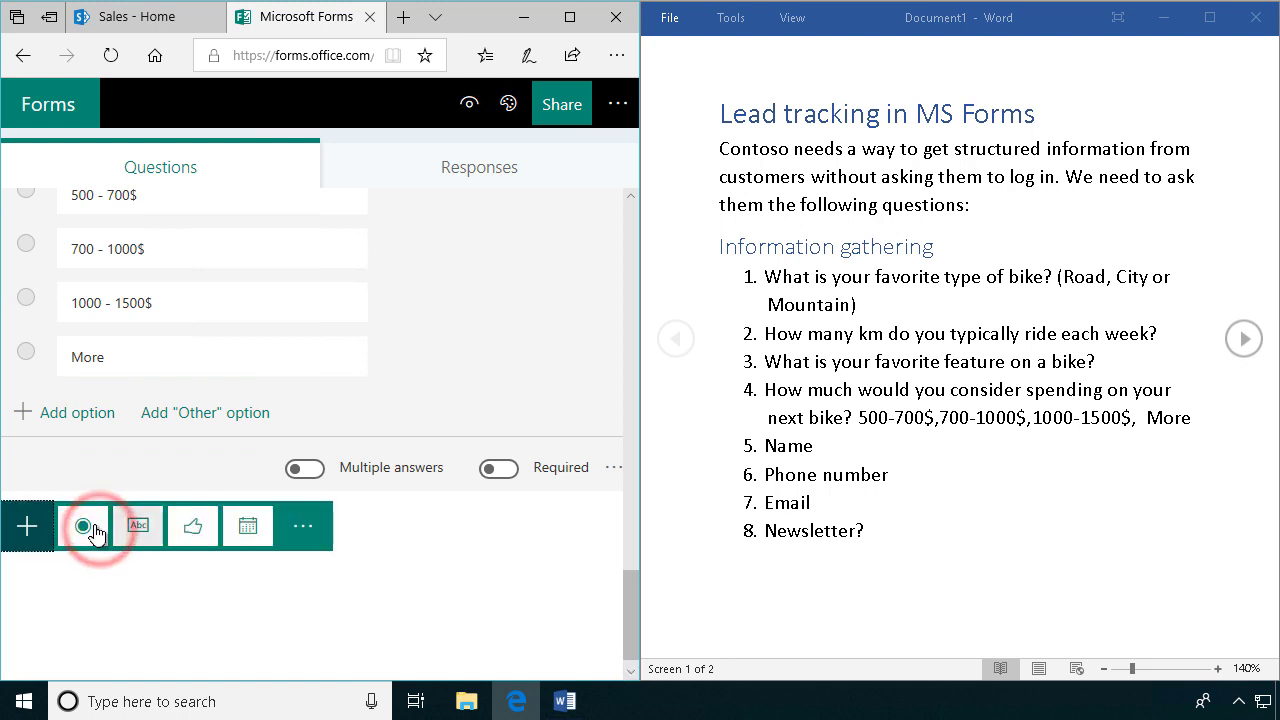
{"action": "left_click", "coordinate": [140, 530]}
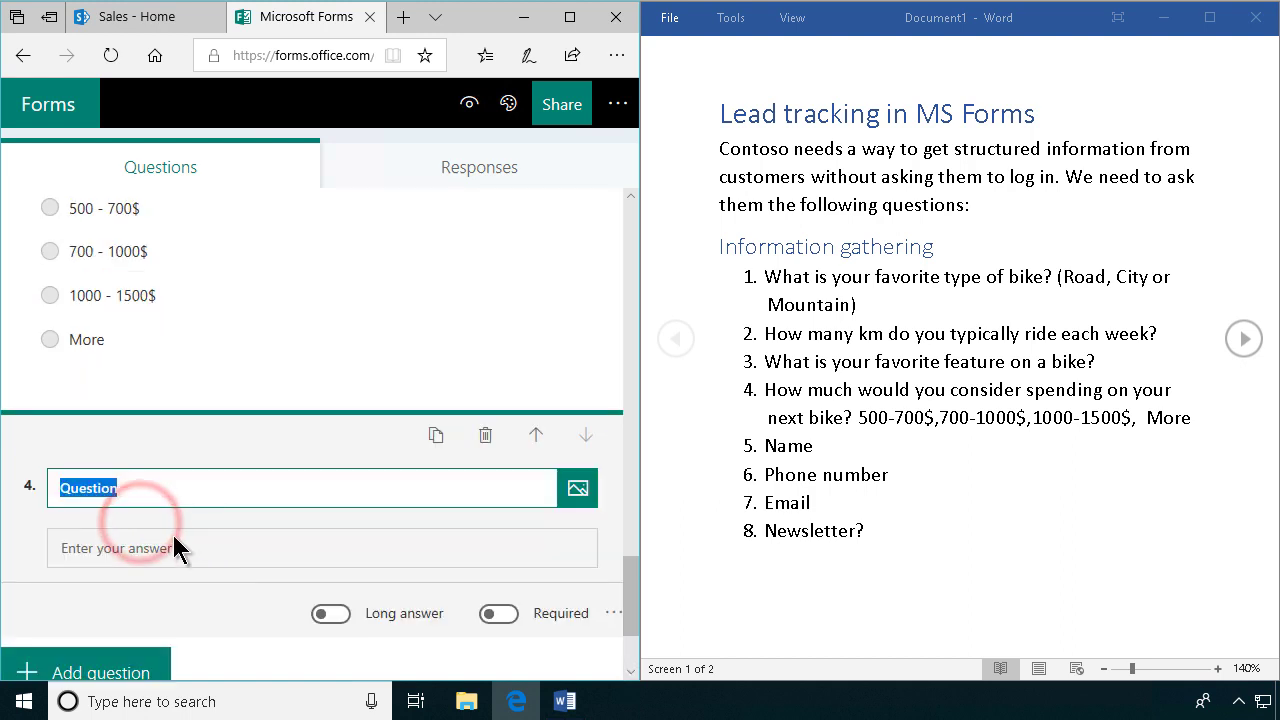
{"action": "type", "text": "Name"}
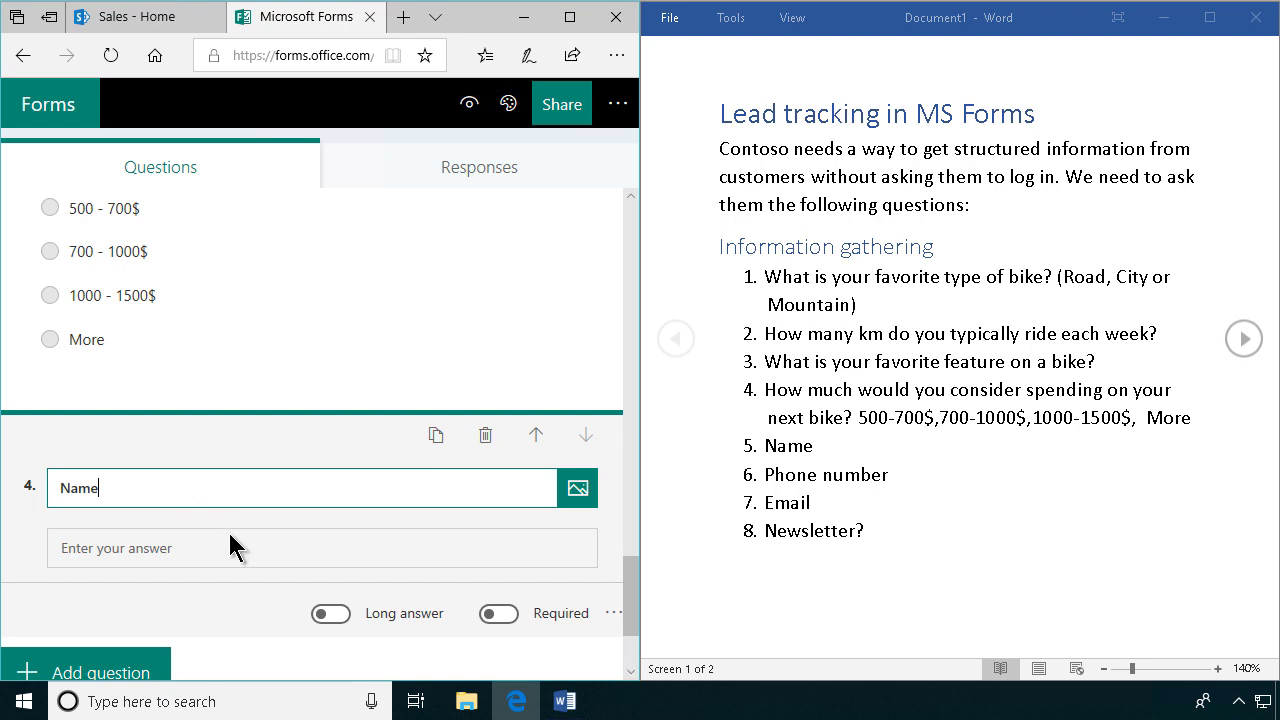
Add a text question titled "Phone number" below the Name question.
{"action": "scroll", "coordinate": [111, 590], "scroll_direction": "down", "scroll_amount": 1}
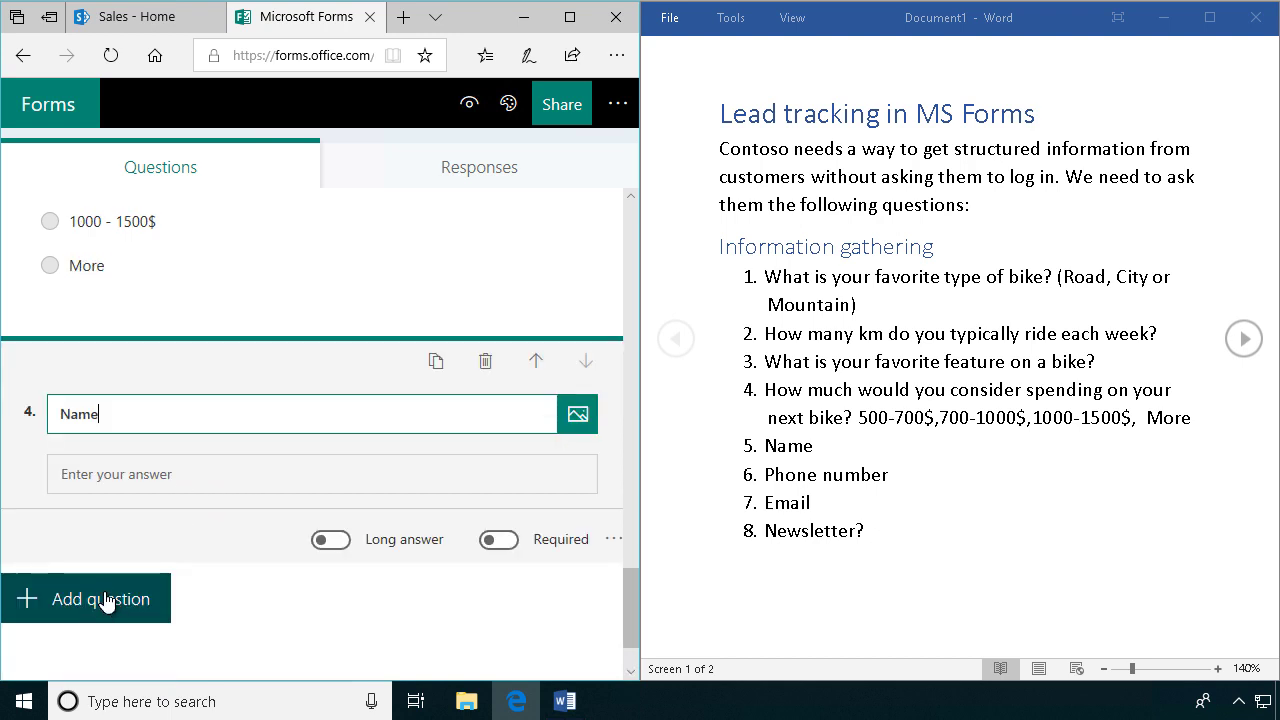
{"action": "left_click", "coordinate": [106, 598]}
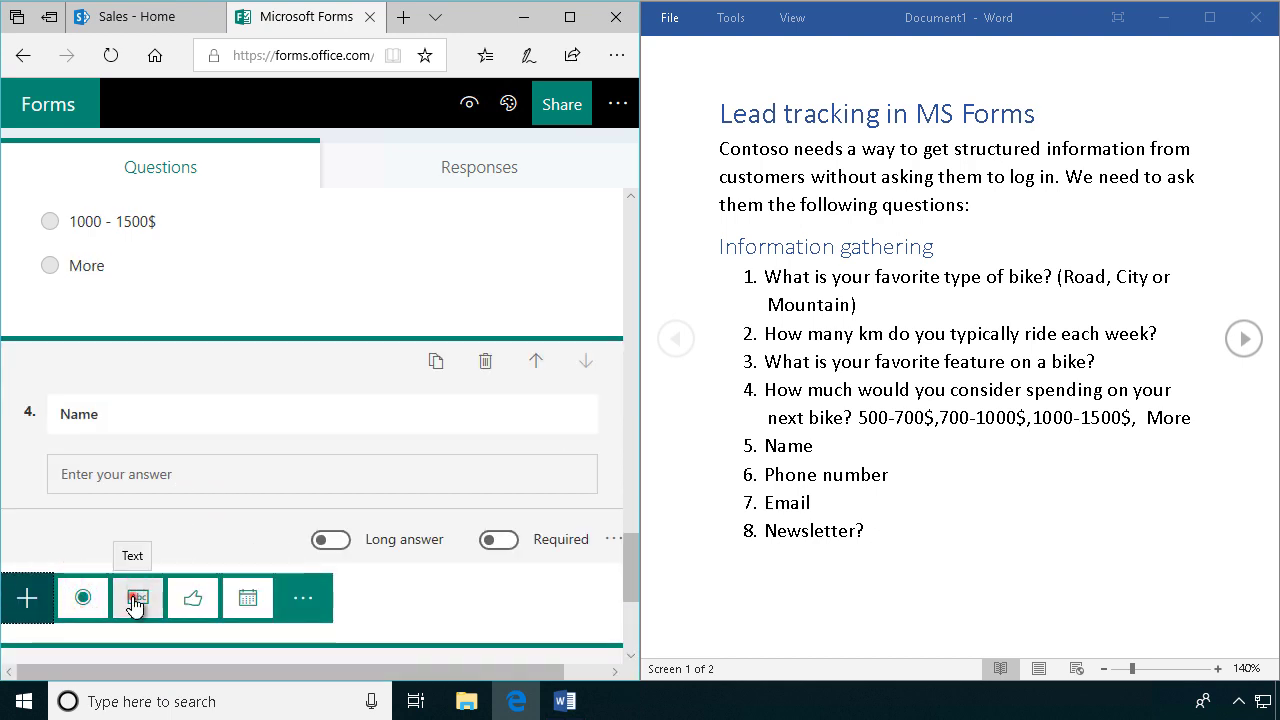
{"action": "left_click", "coordinate": [137, 598]}
{"action": "type", "text": "Phone number"}
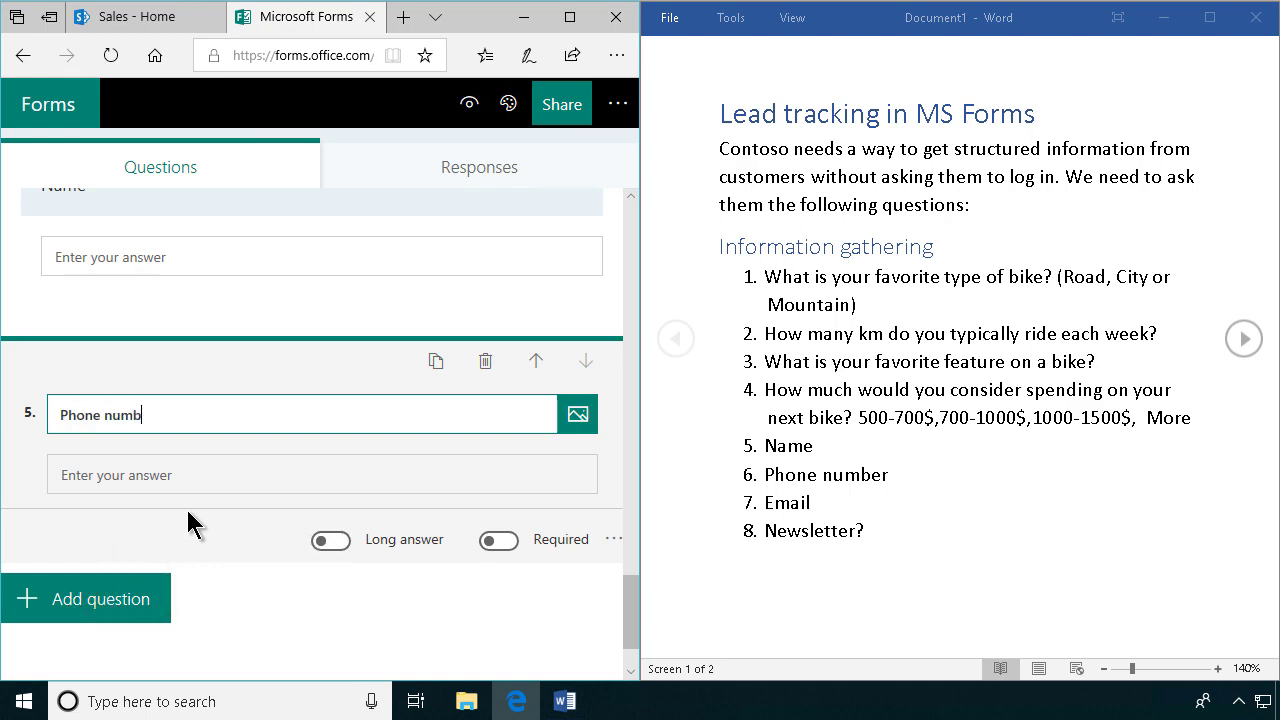
Search Bing images for "Mobile" and add the 1200x1800 picture of a diagonal row of old mobile phones to the Phone number question.
{"action": "left_click", "coordinate": [577, 414]}
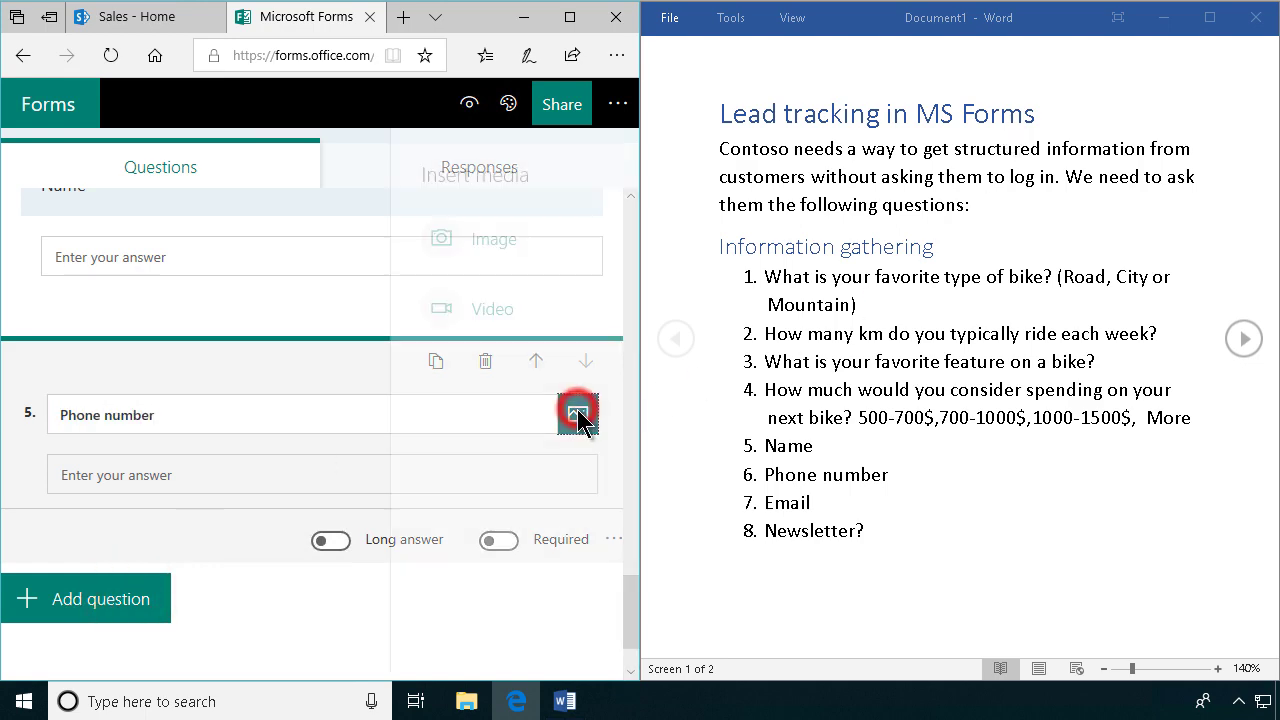
{"action": "left_click", "coordinate": [430, 245]}
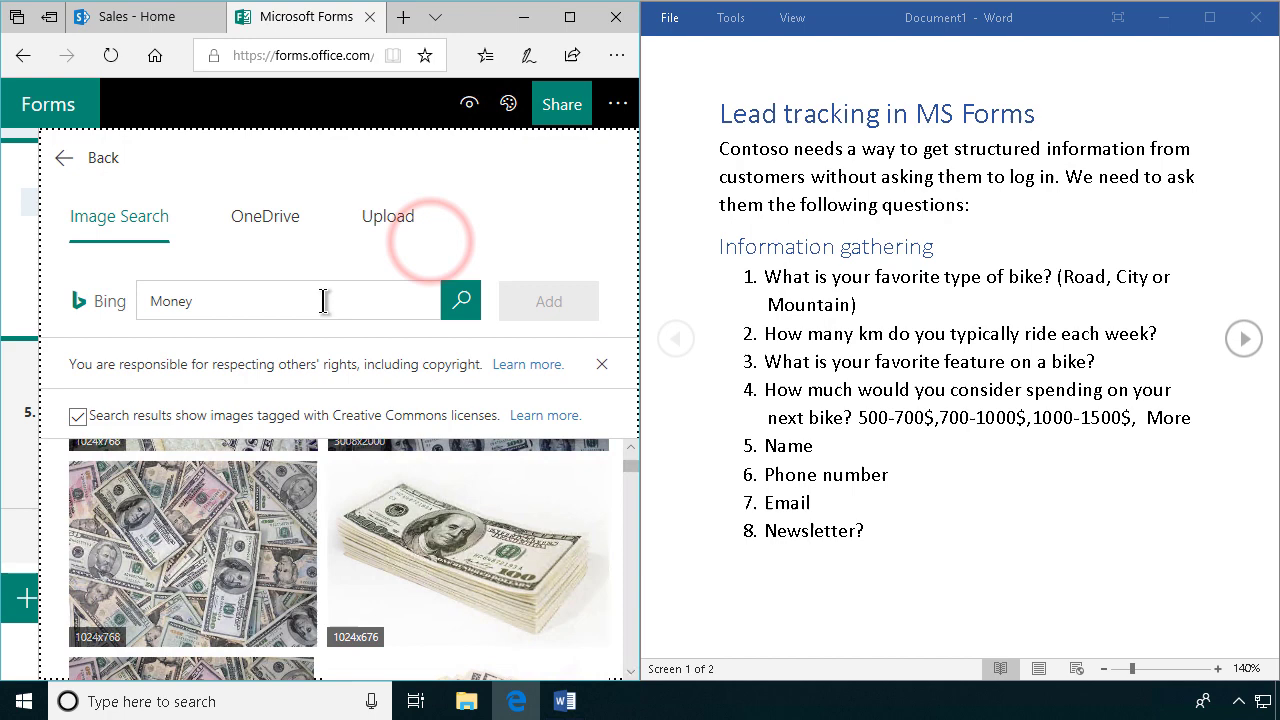
{"action": "double_click", "coordinate": [279, 295]}
{"action": "type", "text": "Mobi"}
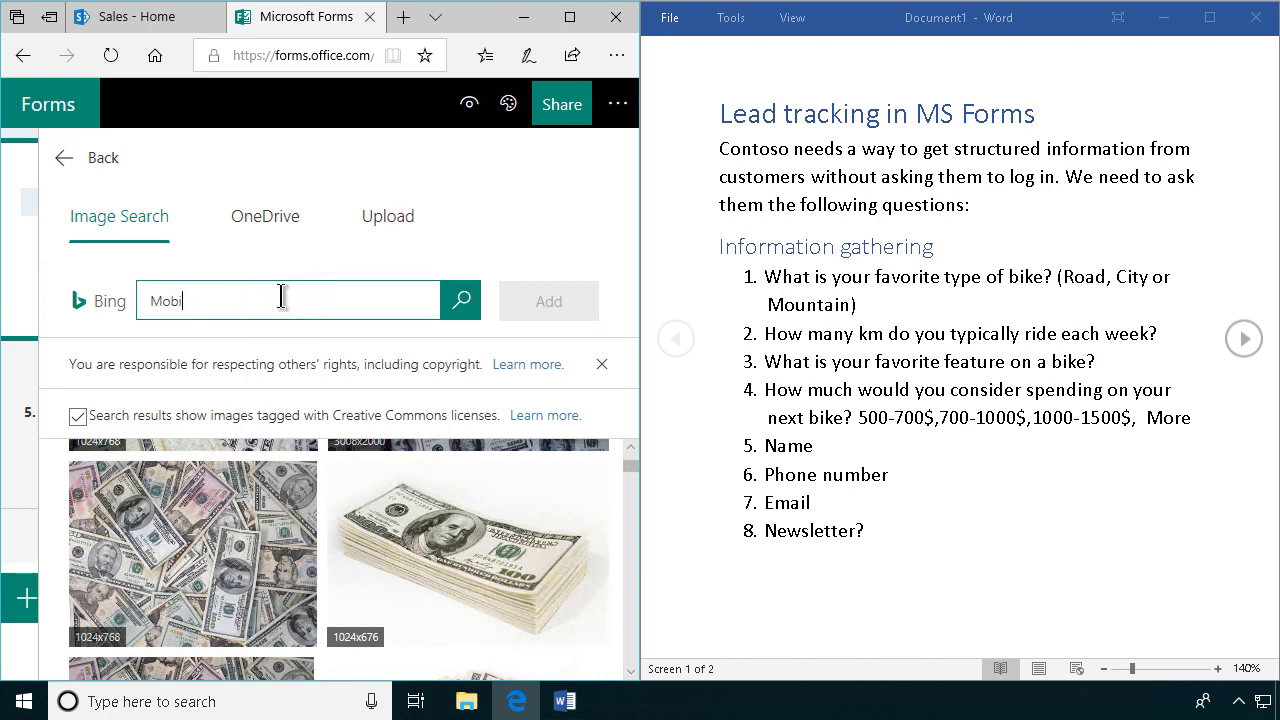
{"action": "type", "text": "le"}
{"action": "key", "text": "Return"}
{"action": "scroll", "coordinate": [430, 575], "scroll_direction": "down", "scroll_amount": 4}
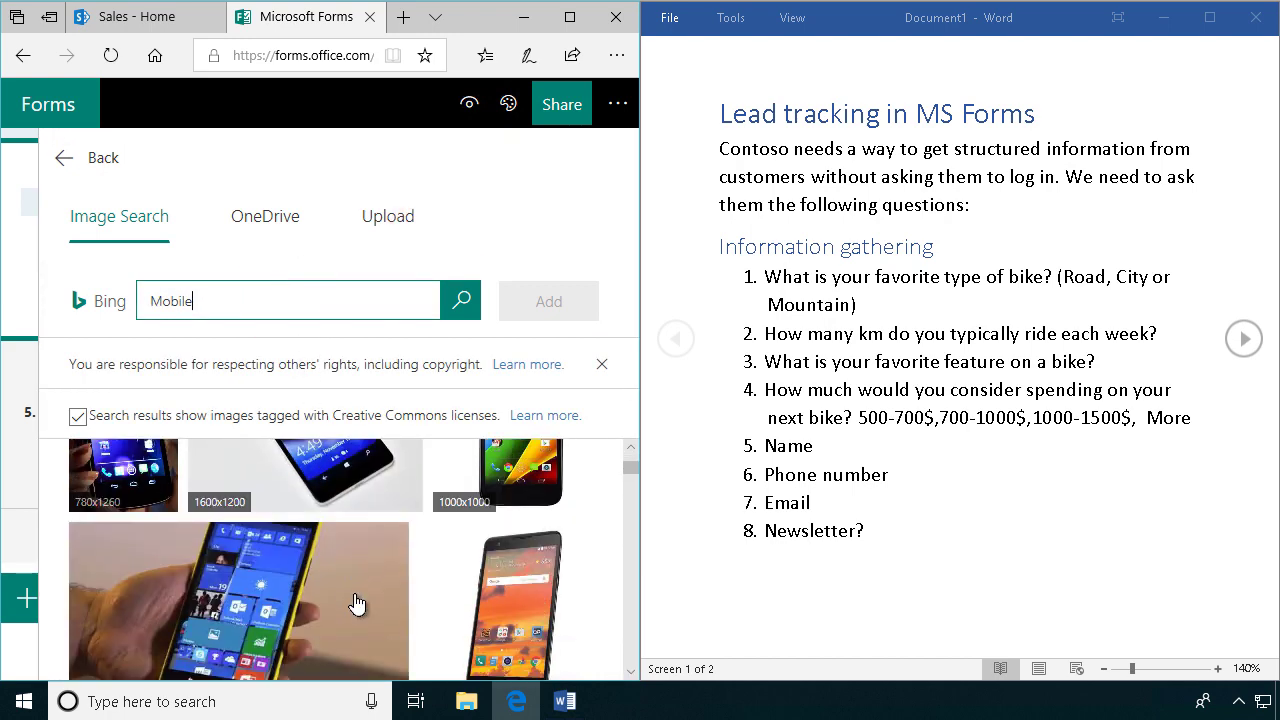
{"action": "left_click", "coordinate": [85, 545]}
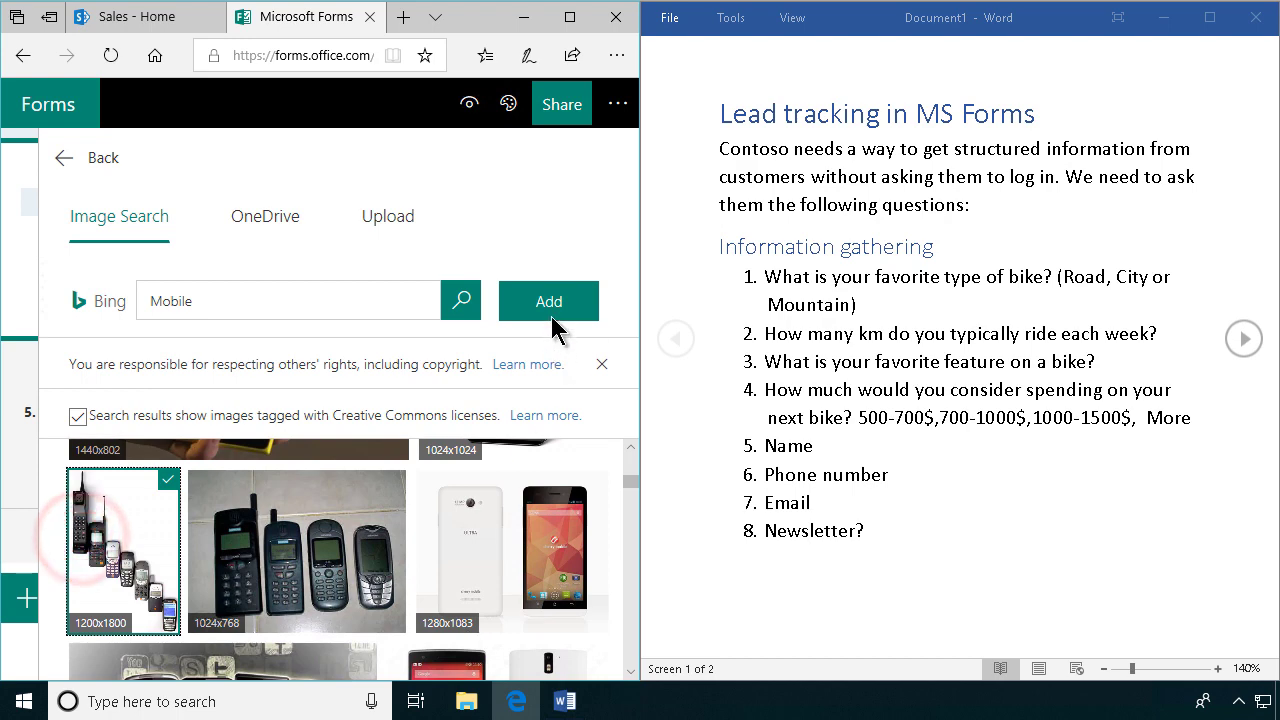
{"action": "left_click", "coordinate": [549, 305]}
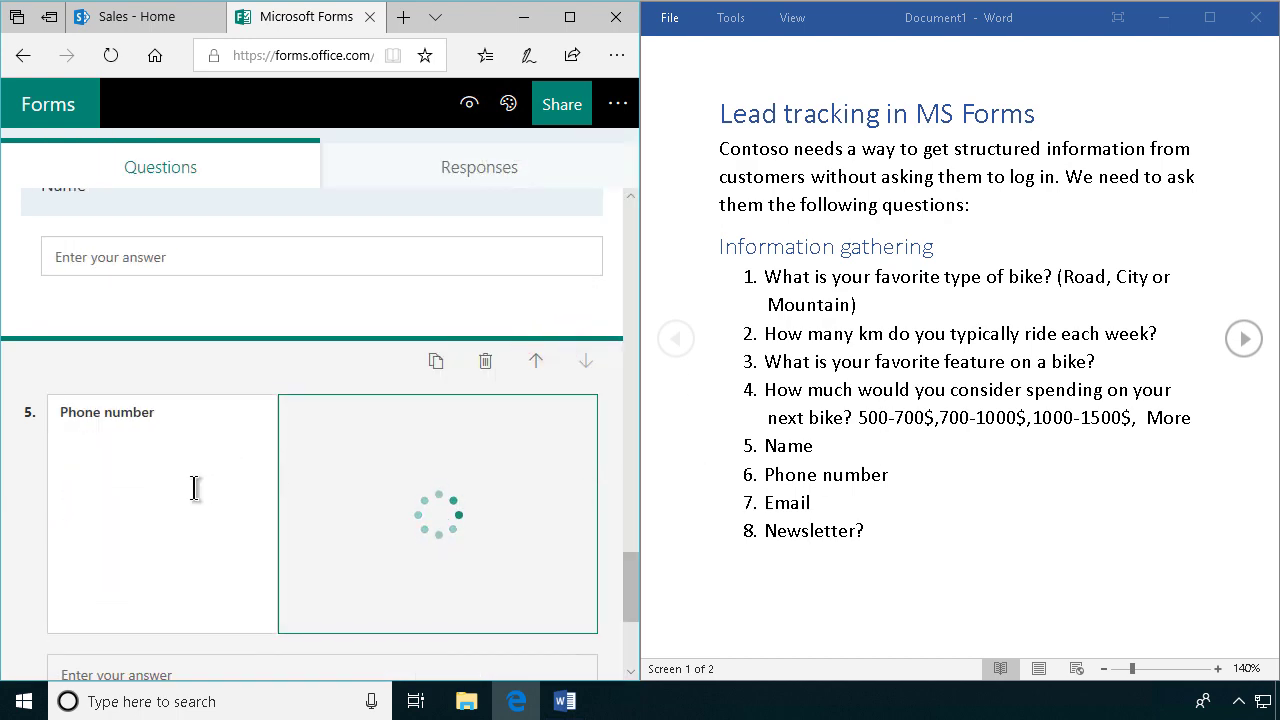
Add a text question titled "Email" below the Phone number question.
{"action": "scroll", "coordinate": [194, 489], "scroll_direction": "down", "scroll_amount": 3}
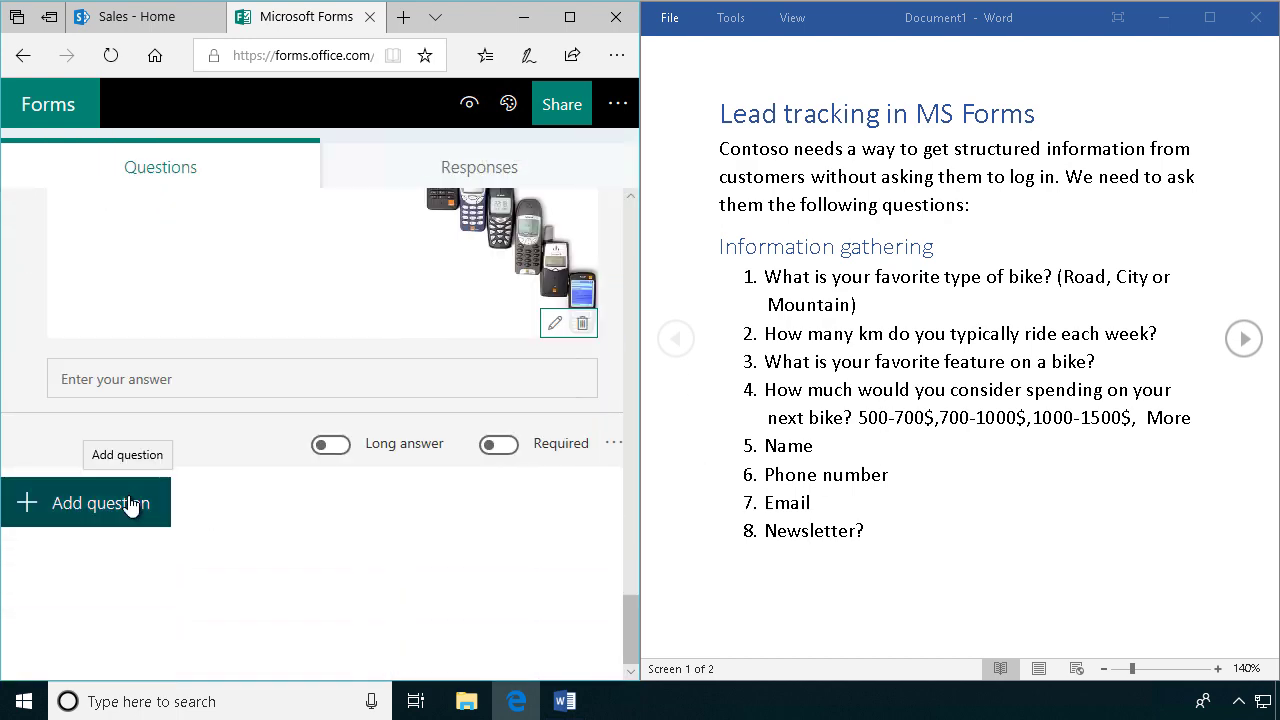
{"action": "left_click", "coordinate": [130, 505]}
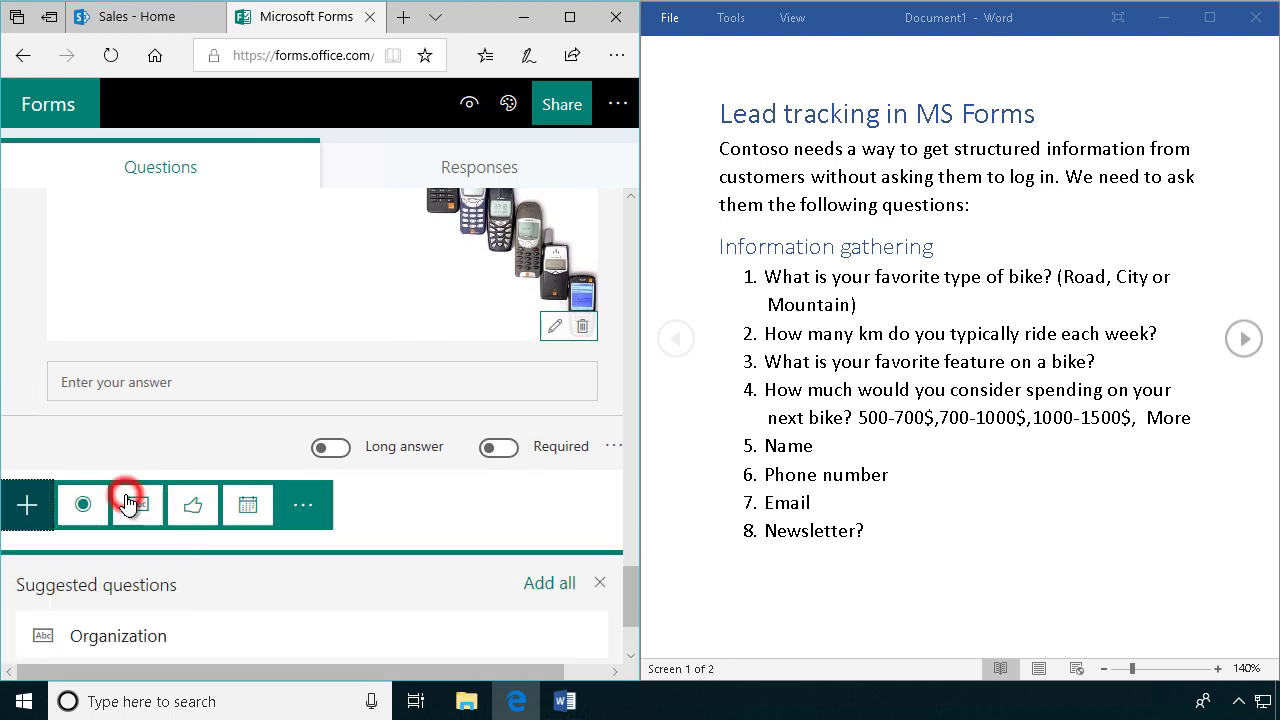
{"action": "left_click", "coordinate": [134, 363]}
{"action": "double_click", "coordinate": [132, 422]}
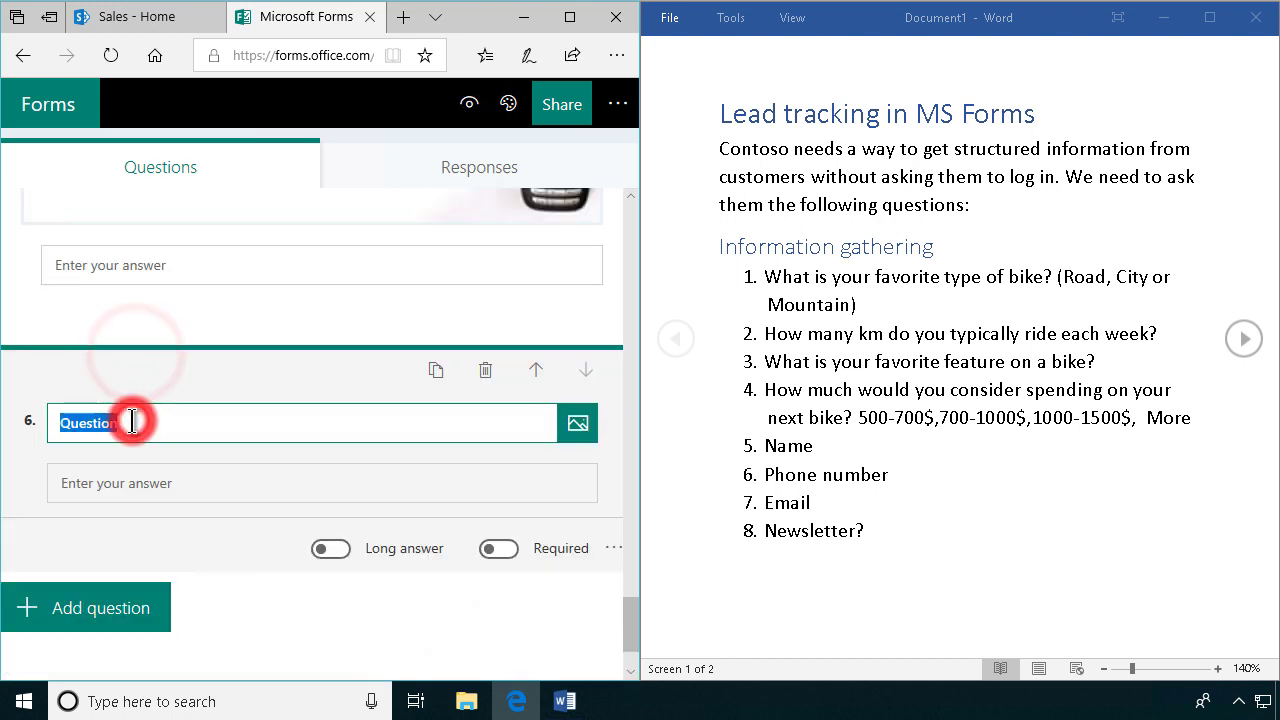
{"action": "type", "text": "Email"}
{"action": "scroll", "coordinate": [84, 522], "scroll_direction": "up", "scroll_amount": 1}
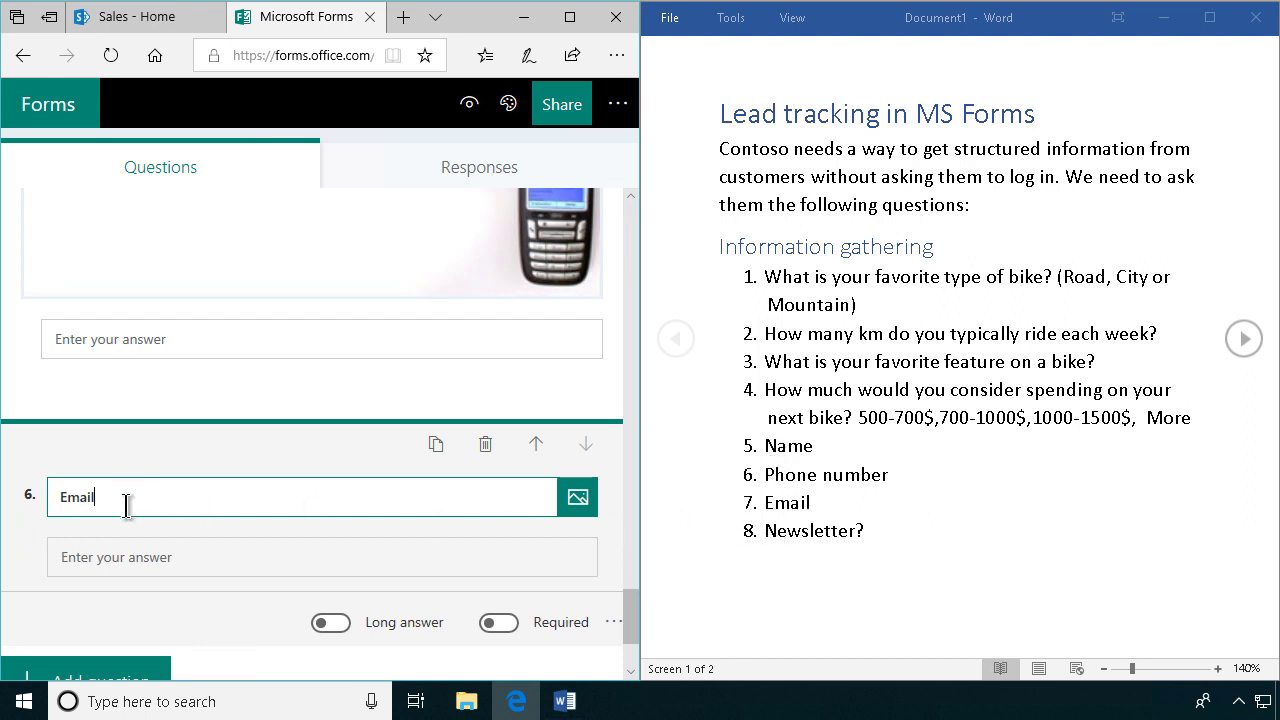
Add a text question titled "What is your favorite feature on a bike?" directly below question 2.
{"action": "left_click_drag", "start_coordinate": [631, 622], "coordinate": [640, 367]}
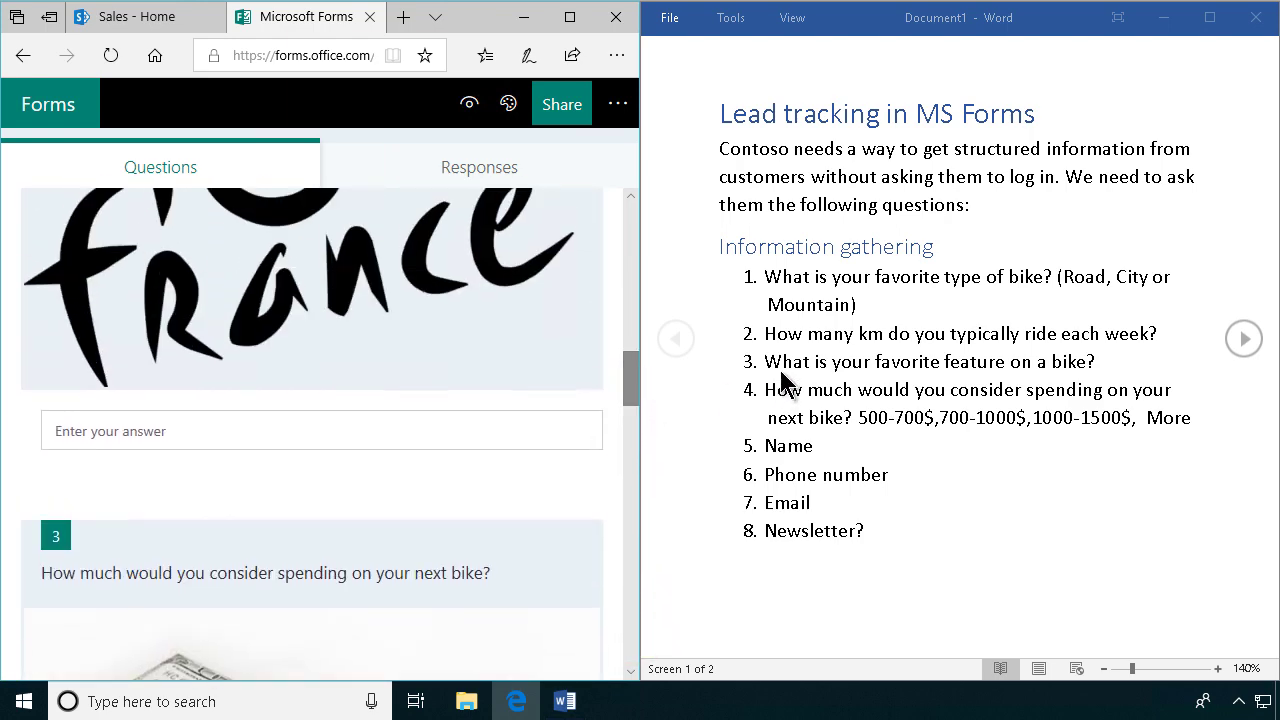
{"action": "left_click", "coordinate": [185, 401]}
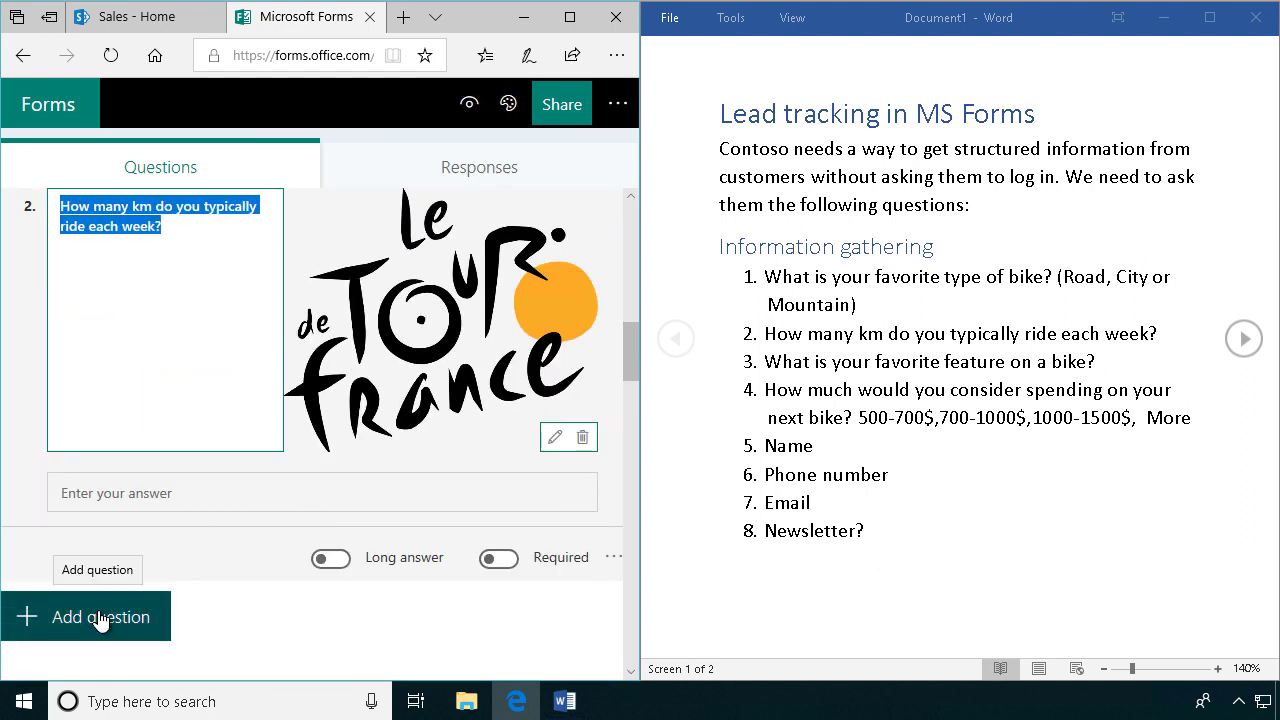
{"action": "left_click", "coordinate": [100, 617]}
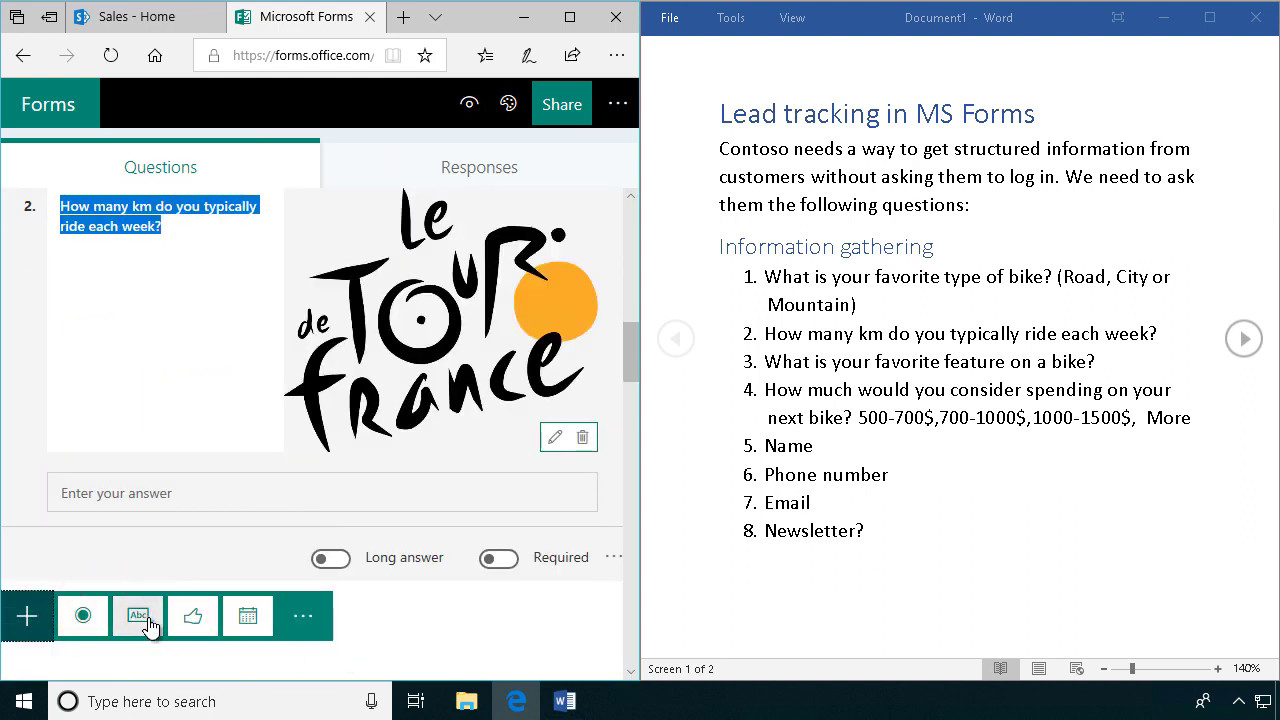
{"action": "left_click", "coordinate": [140, 617]}
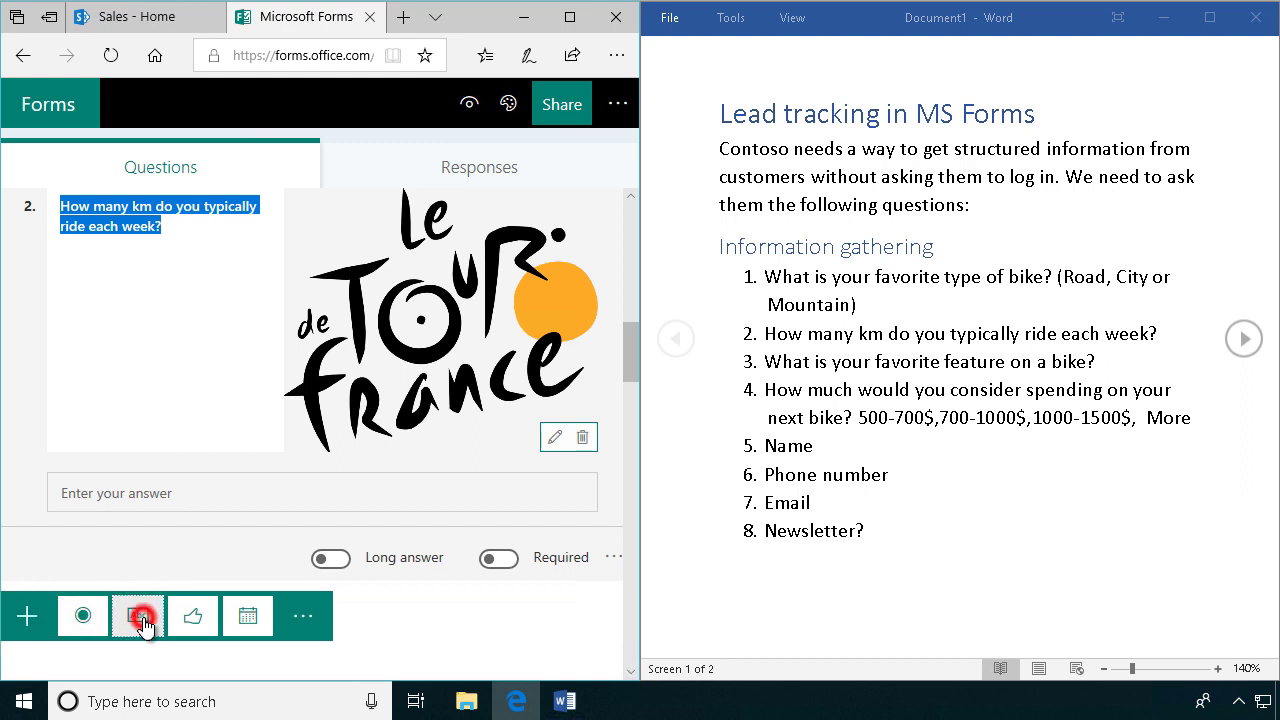
{"action": "type", "text": "What is your favorite feature on a bike?"}
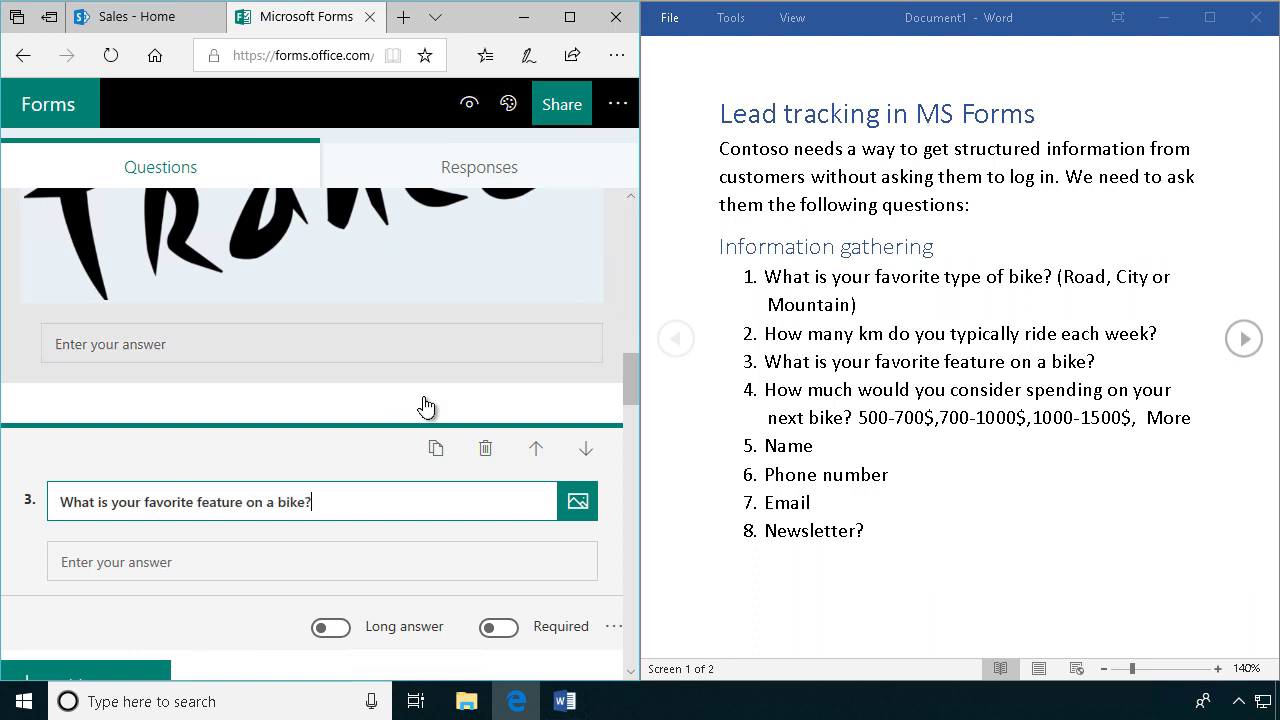
Add a choice question below the Email question with the options Yes and No.
{"action": "scroll", "coordinate": [294, 591], "scroll_direction": "down", "scroll_amount": 8}
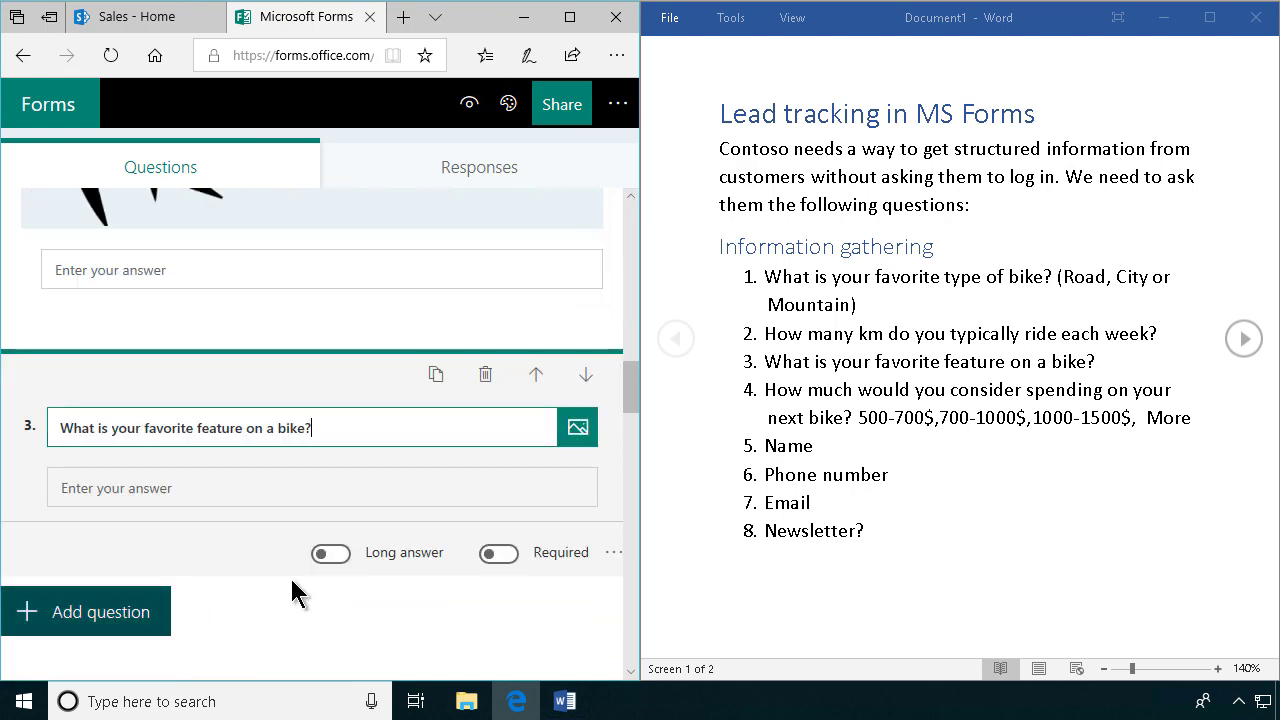
{"action": "scroll", "coordinate": [375, 583], "scroll_direction": "down", "scroll_amount": 10}
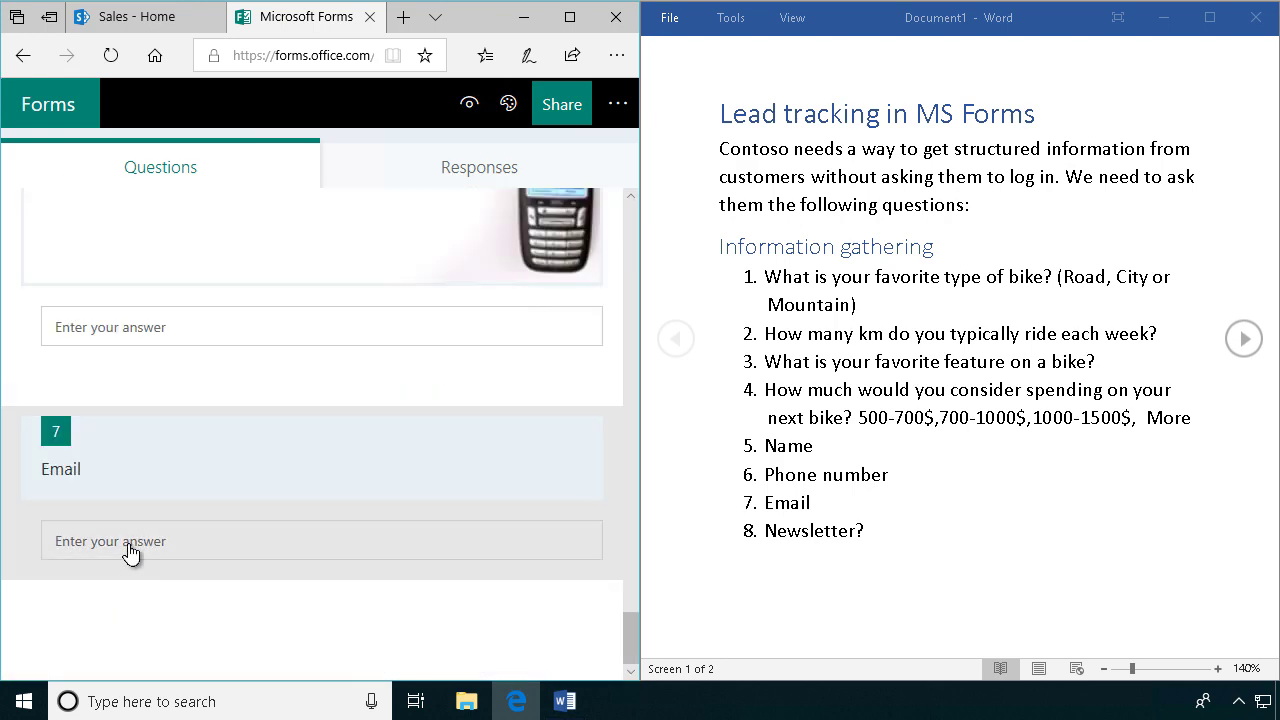
{"action": "left_click", "coordinate": [157, 486]}
{"action": "left_click", "coordinate": [90, 506]}
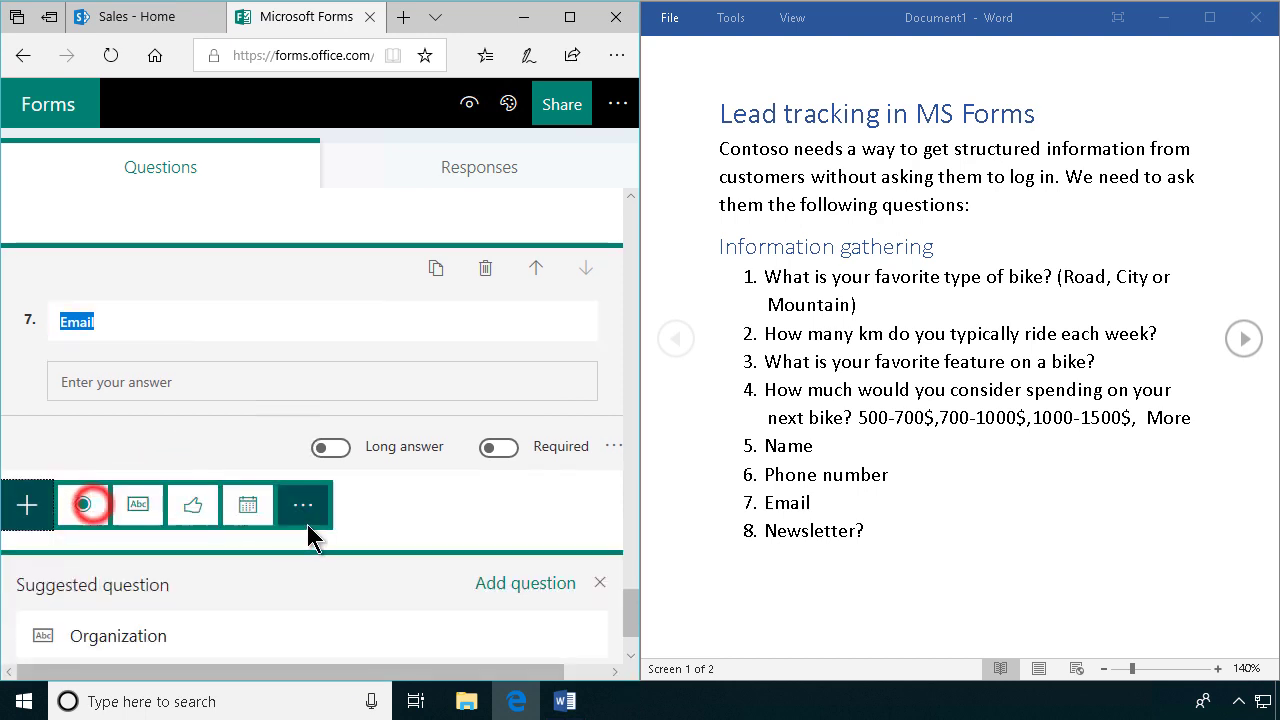
{"action": "left_click", "coordinate": [88, 506]}
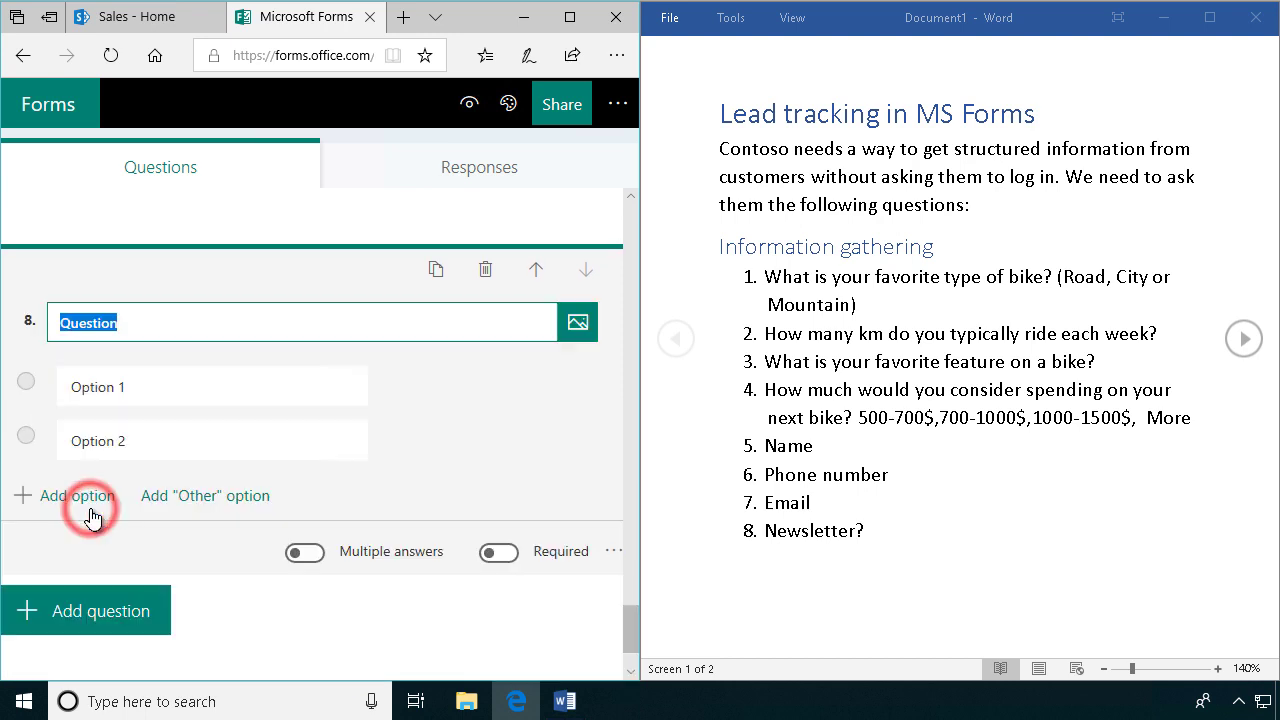
{"action": "left_click", "coordinate": [112, 387]}
{"action": "triple_click", "coordinate": [150, 392]}
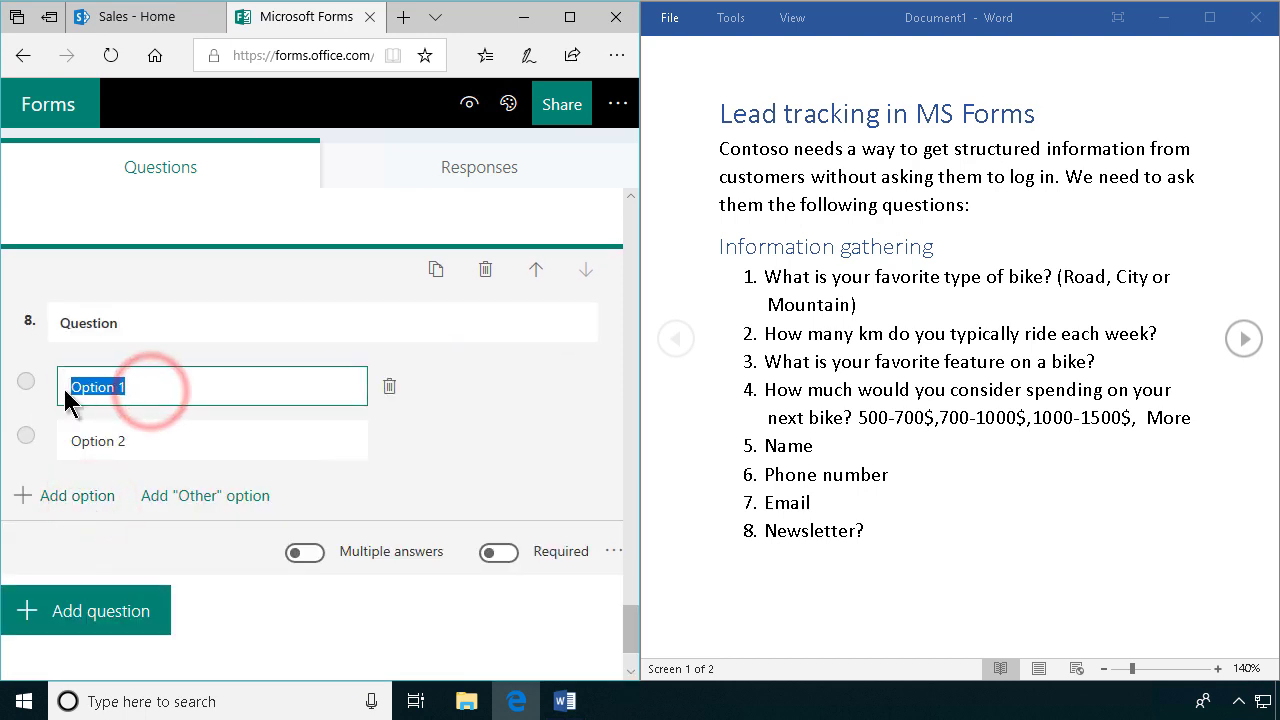
{"action": "type", "text": "Yes"}
{"action": "left_click", "coordinate": [137, 440]}
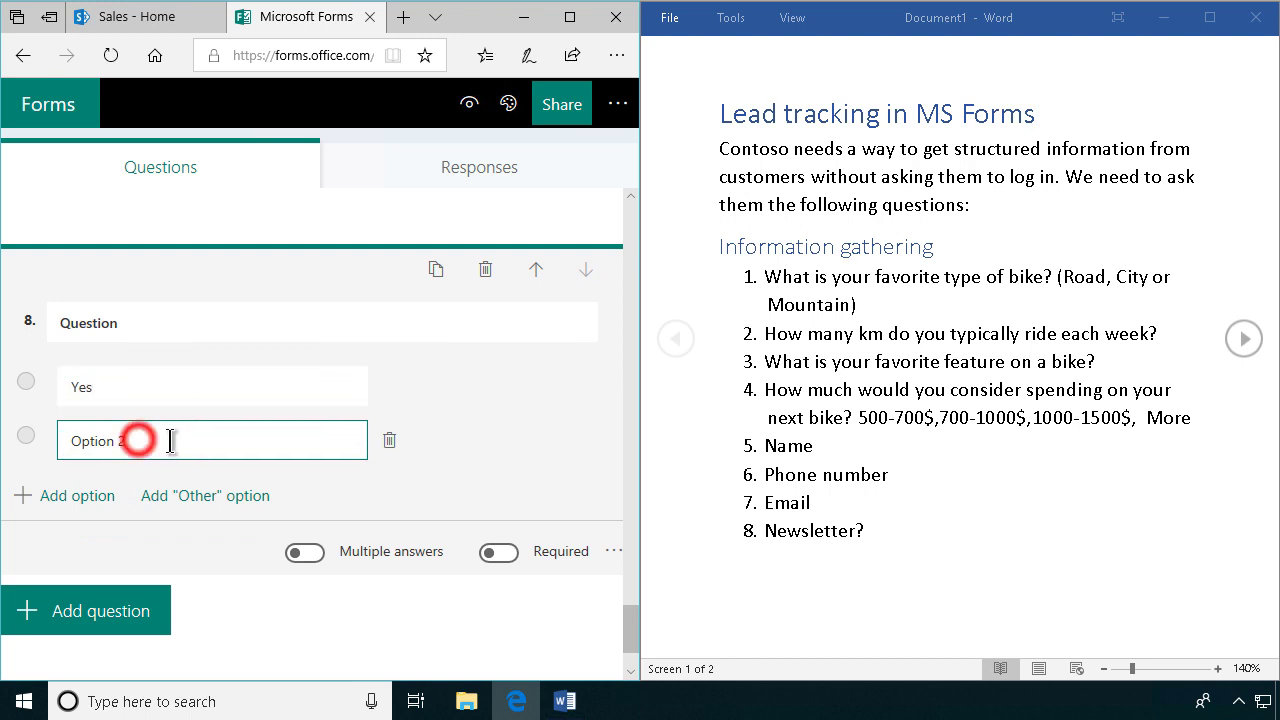
{"action": "triple_click", "coordinate": [165, 440]}
{"action": "type", "text": "No"}
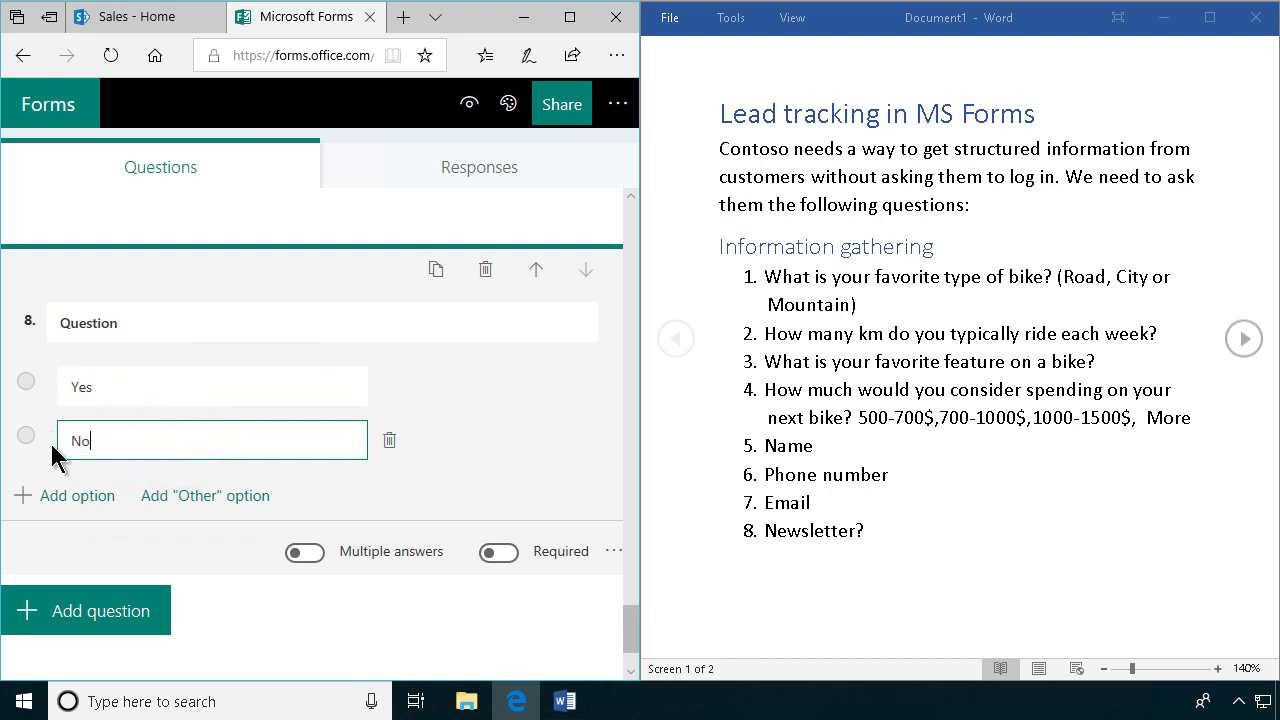
Title the Yes/No choice question "Do you want the newsletter?".
{"action": "left_click", "coordinate": [146, 316]}
{"action": "left_click", "coordinate": [140, 318]}
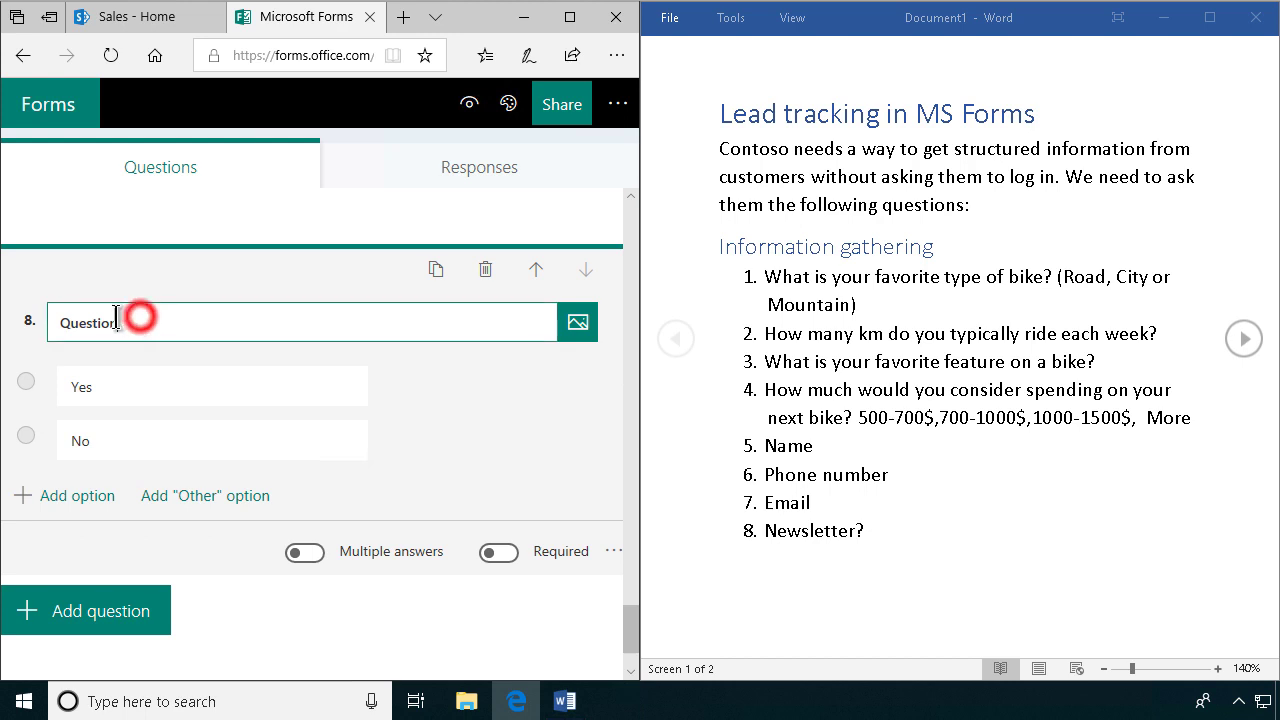
{"action": "double_click", "coordinate": [106, 324]}
{"action": "type", "text": "D"}
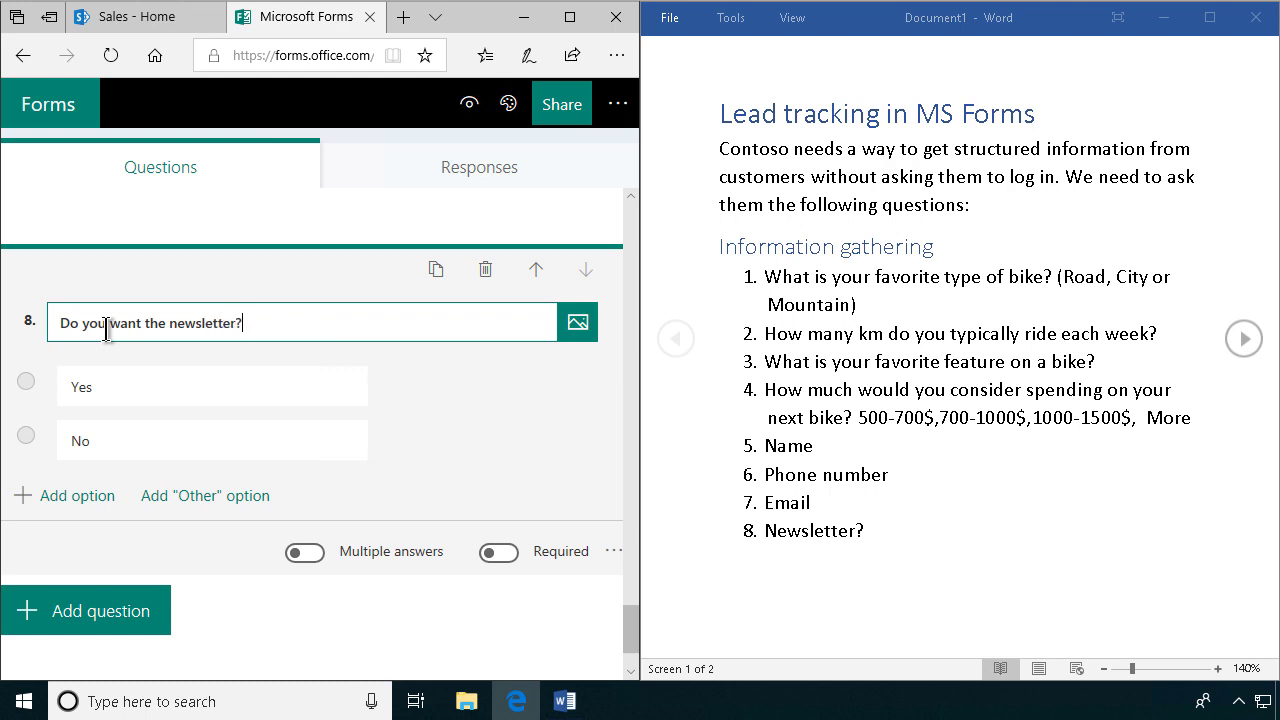
Maximize the browser window and set the form's sharing so that anyone with the link can respond.
{"action": "left_click", "coordinate": [577, 18]}
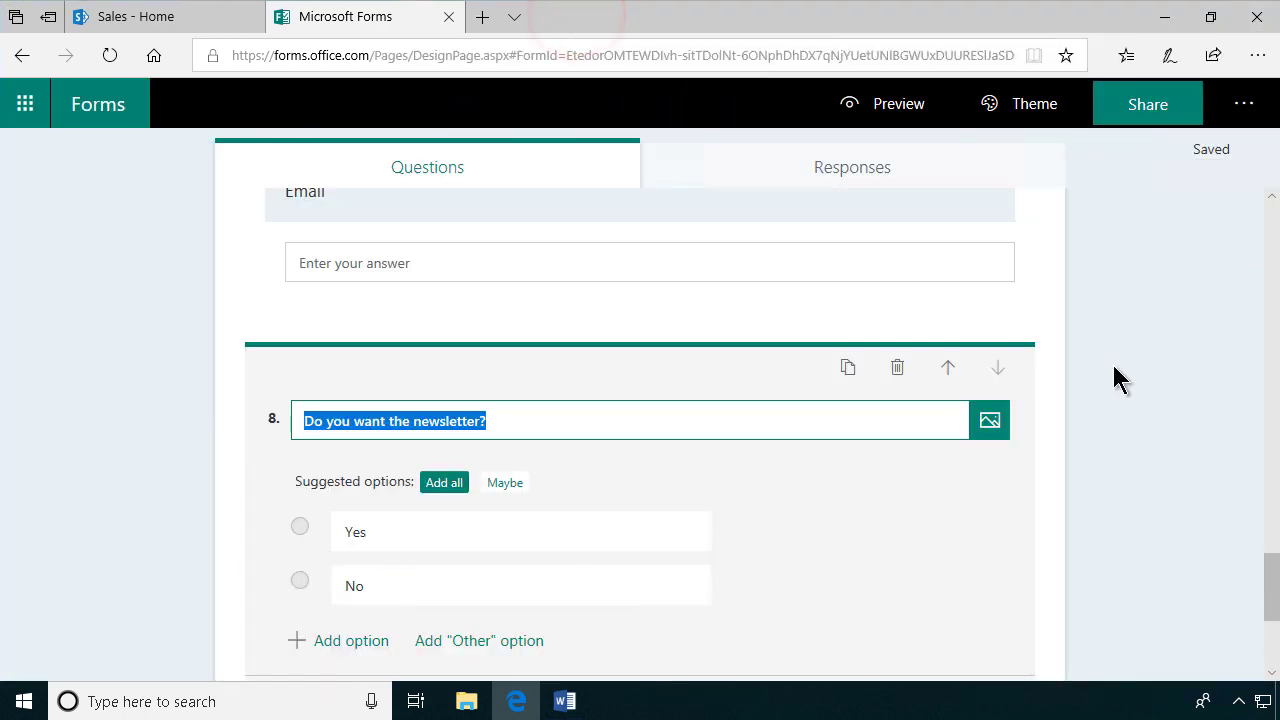
{"action": "scroll", "coordinate": [1112, 362], "scroll_direction": "up", "scroll_amount": 3}
{"action": "middle_click", "coordinate": [1266, 537]}
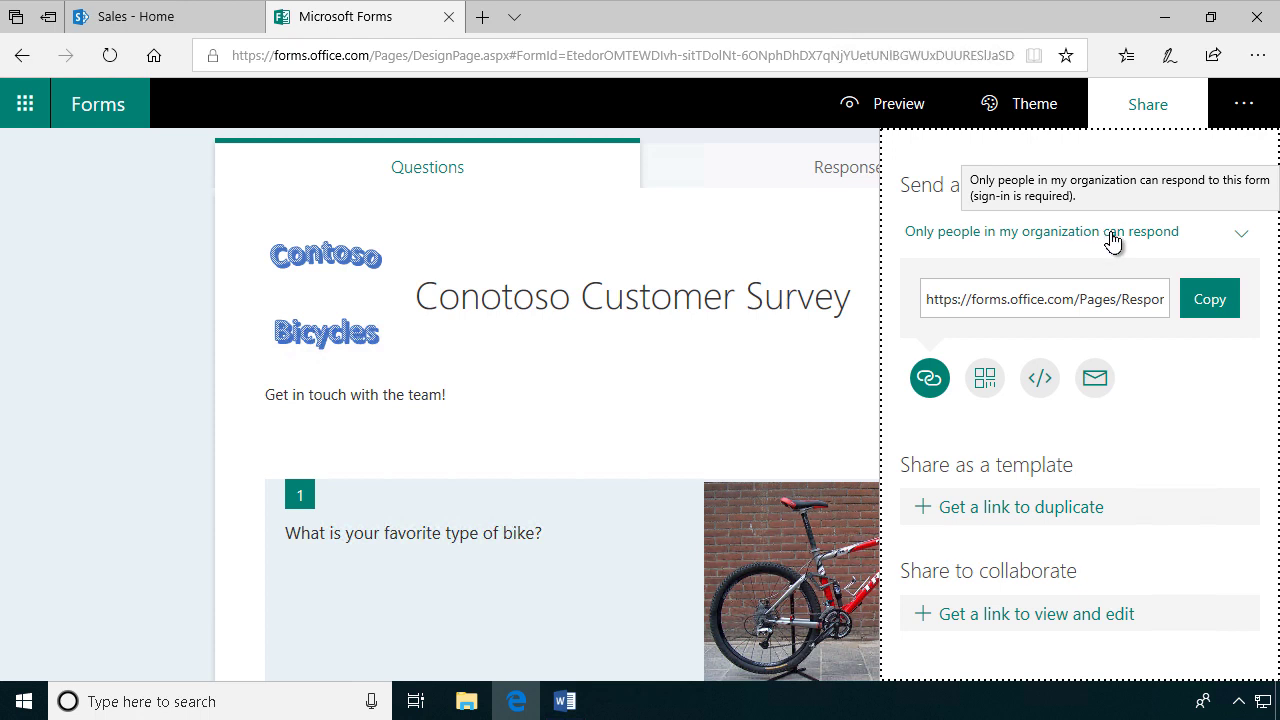
{"action": "left_click", "coordinate": [1241, 241]}
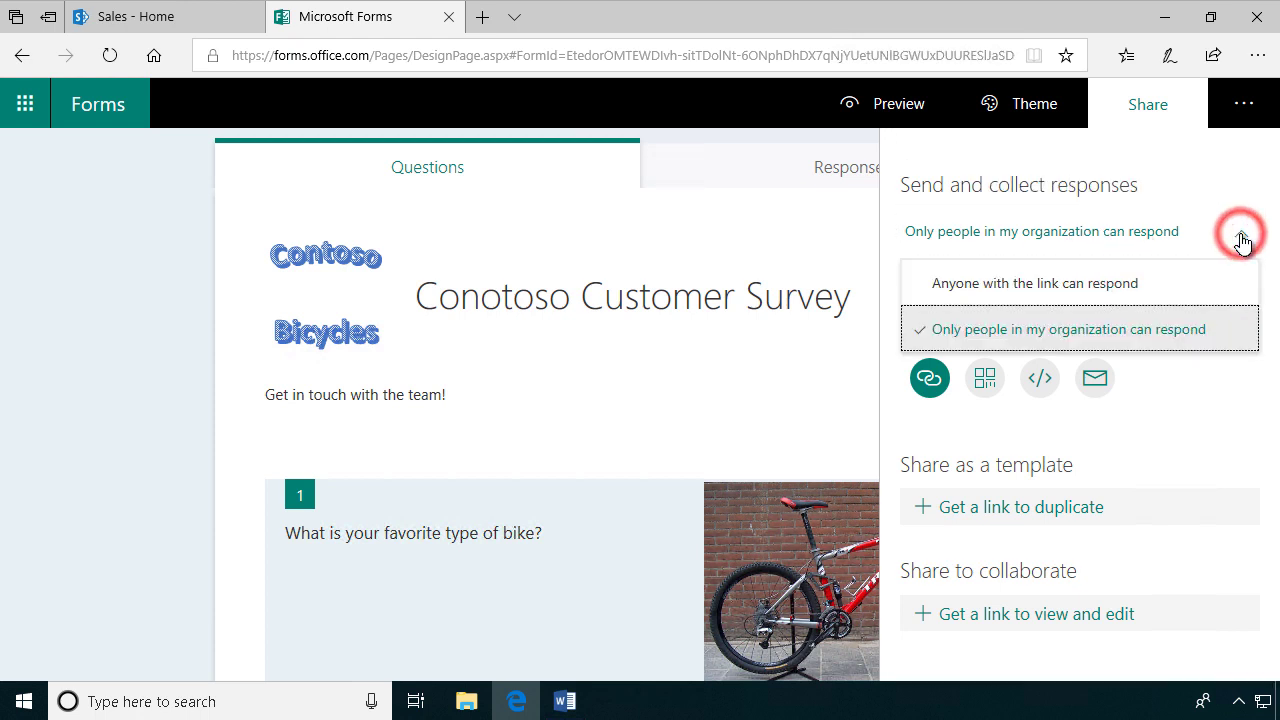
{"action": "left_click", "coordinate": [1098, 287]}
Copy the survey's response link and close the sharing options.
{"action": "left_click", "coordinate": [1025, 298]}
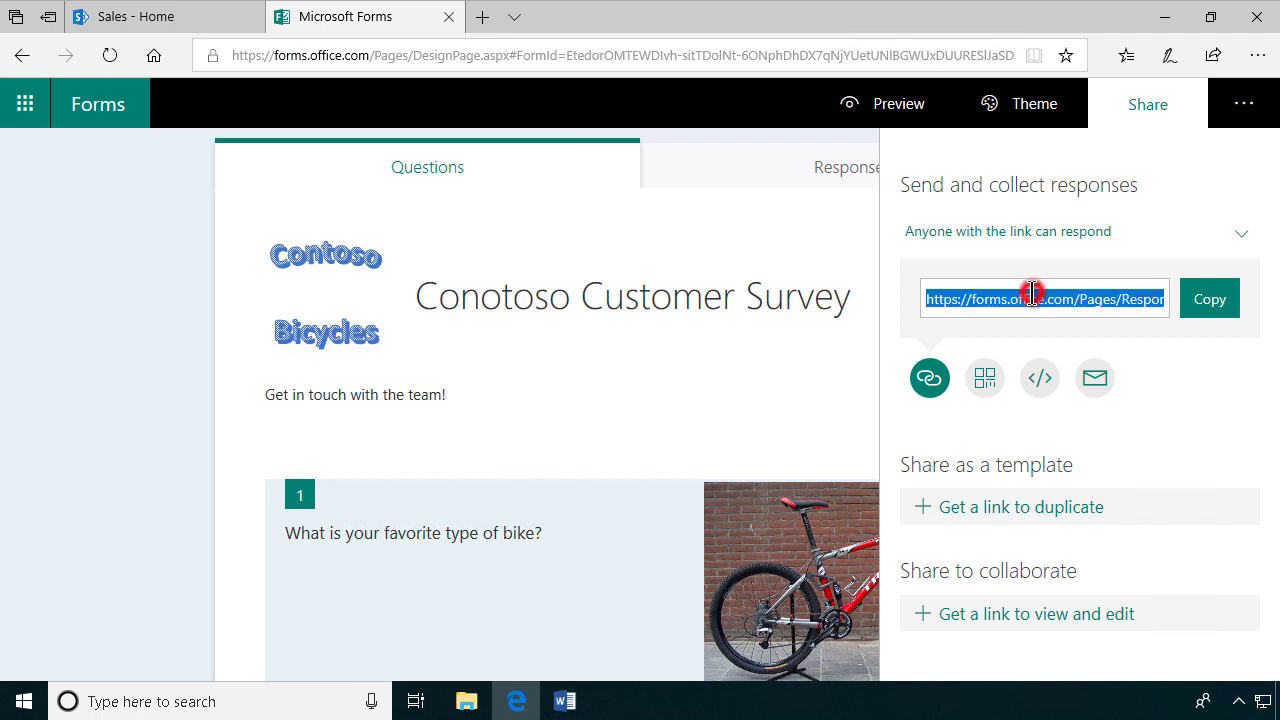
{"action": "left_click", "coordinate": [1203, 298]}
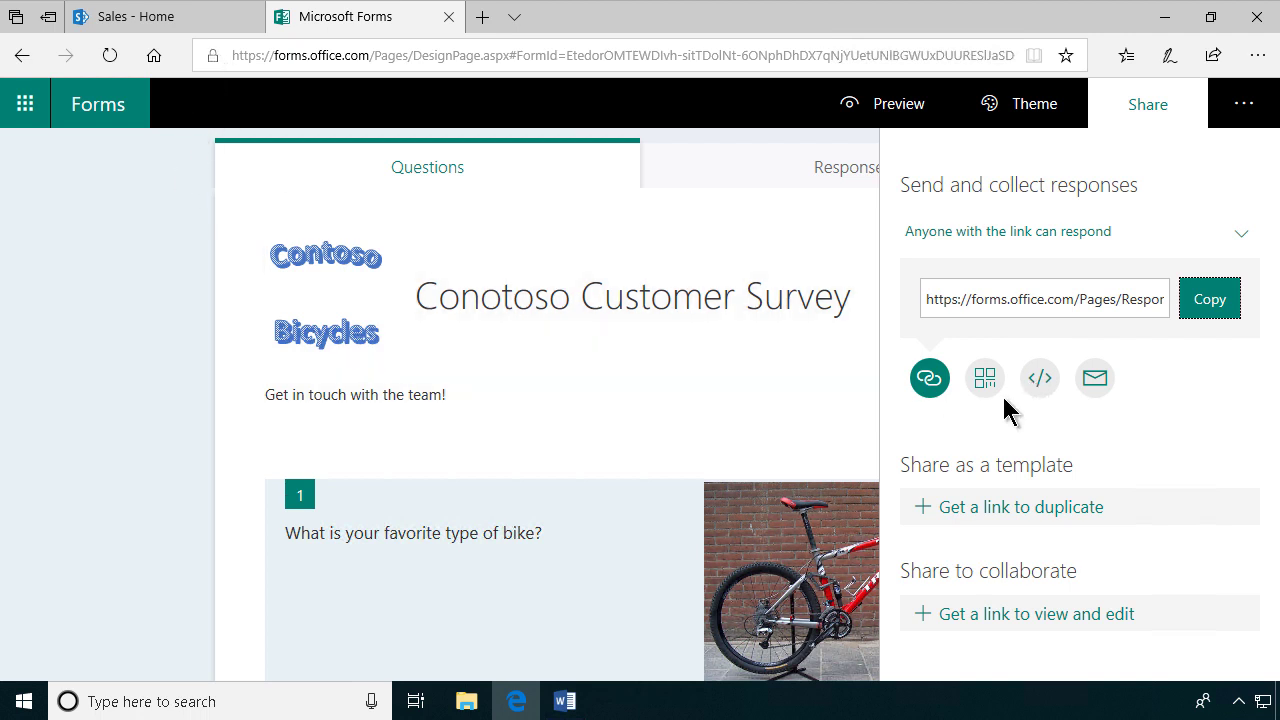
{"action": "left_click", "coordinate": [1014, 299]}
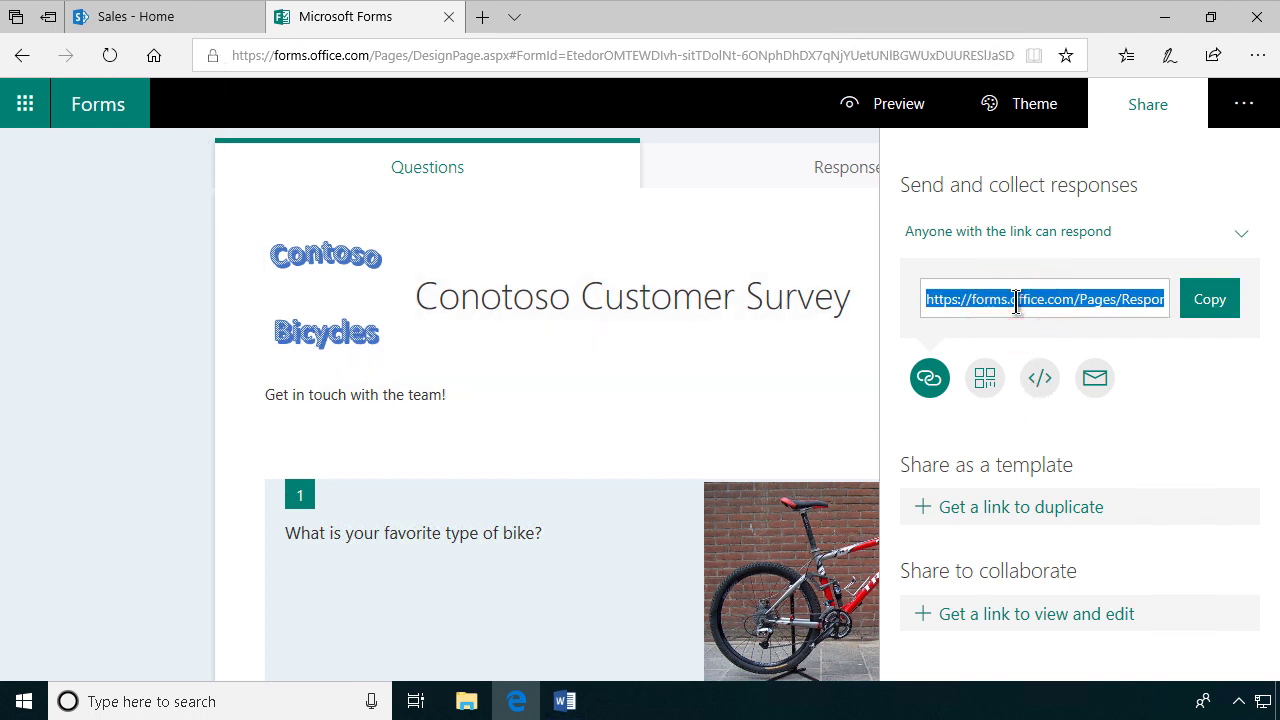
{"action": "left_click", "coordinate": [1146, 103]}
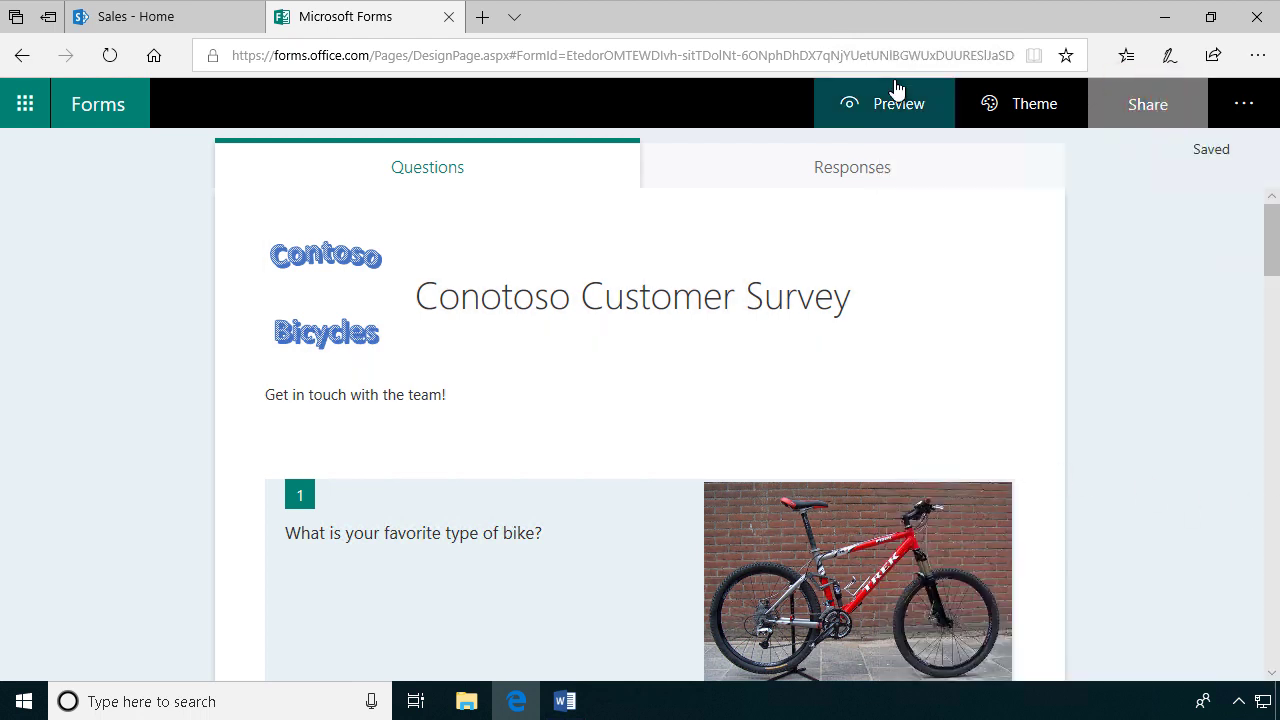
Preview the survey in the computer view and answer question 1 with Road and question 2 with 50.
{"action": "left_click", "coordinate": [884, 105]}
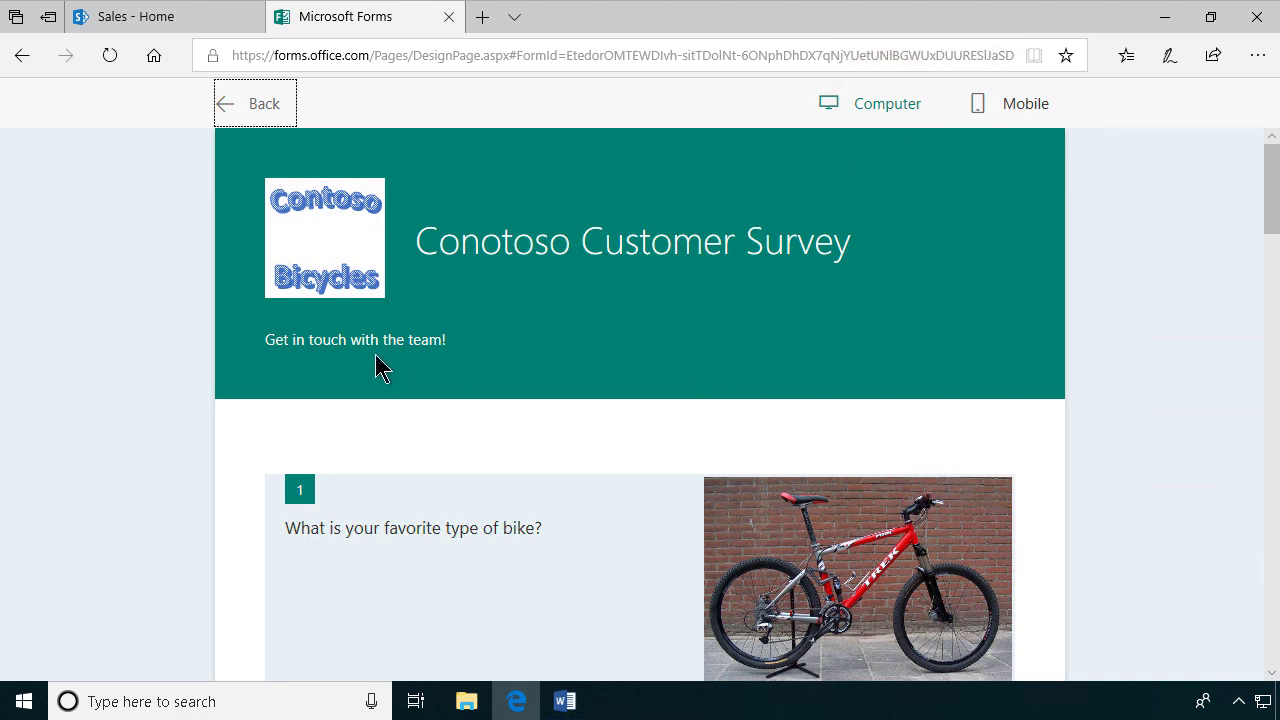
{"action": "scroll", "coordinate": [312, 340], "scroll_direction": "down", "scroll_amount": 3}
{"action": "scroll", "coordinate": [312, 340], "scroll_direction": "up", "scroll_amount": 3}
{"action": "scroll", "coordinate": [312, 340], "scroll_direction": "down", "scroll_amount": 3}
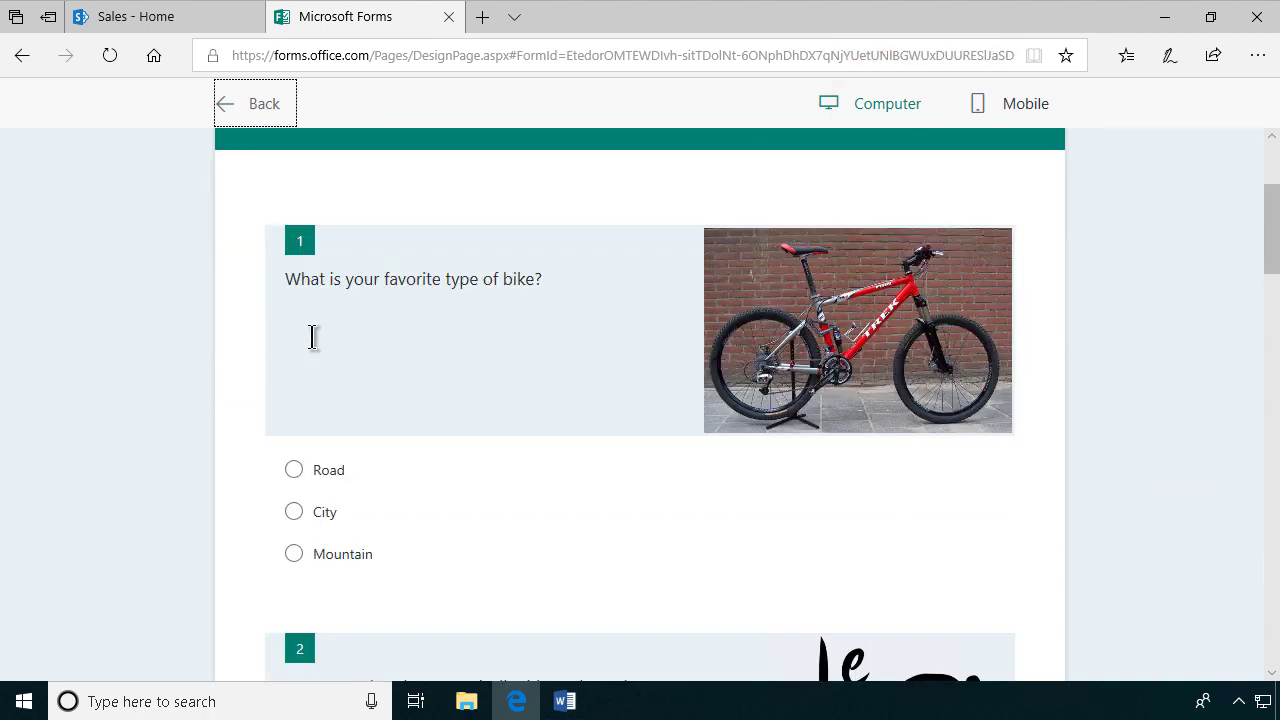
{"action": "left_click", "coordinate": [293, 469]}
{"action": "scroll", "coordinate": [420, 563], "scroll_direction": "down", "scroll_amount": 5}
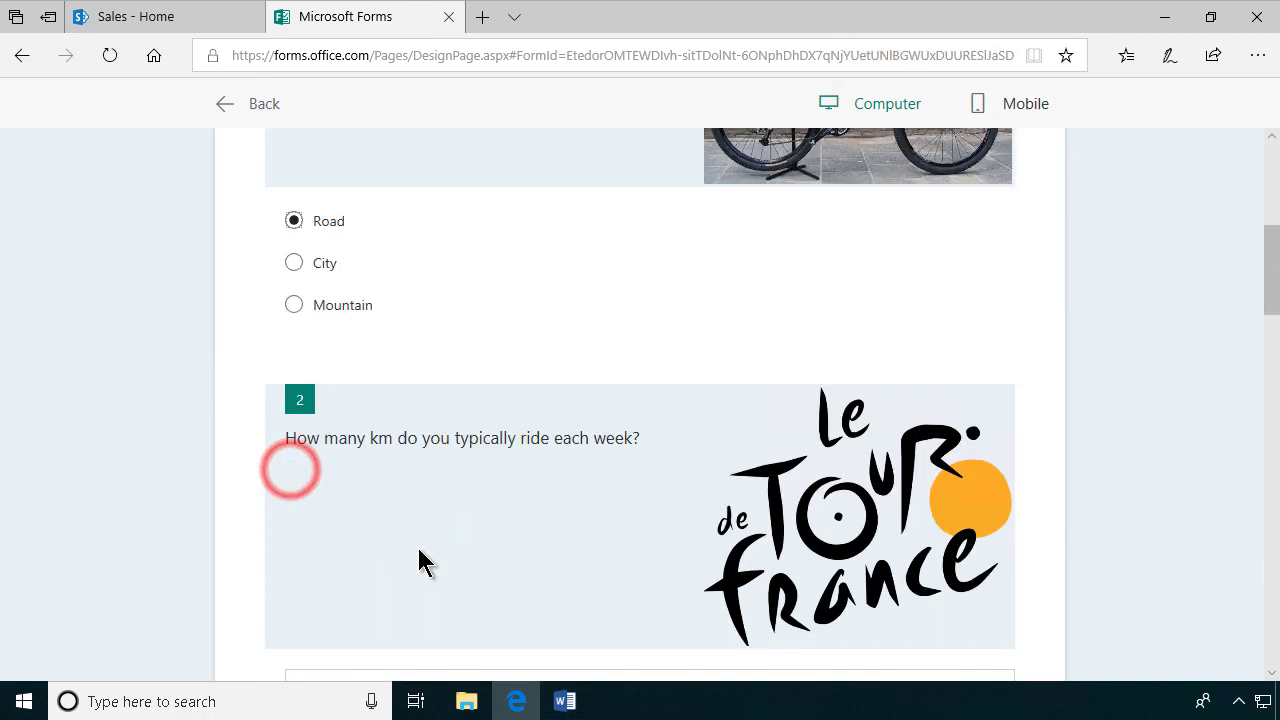
{"action": "left_click", "coordinate": [383, 517]}
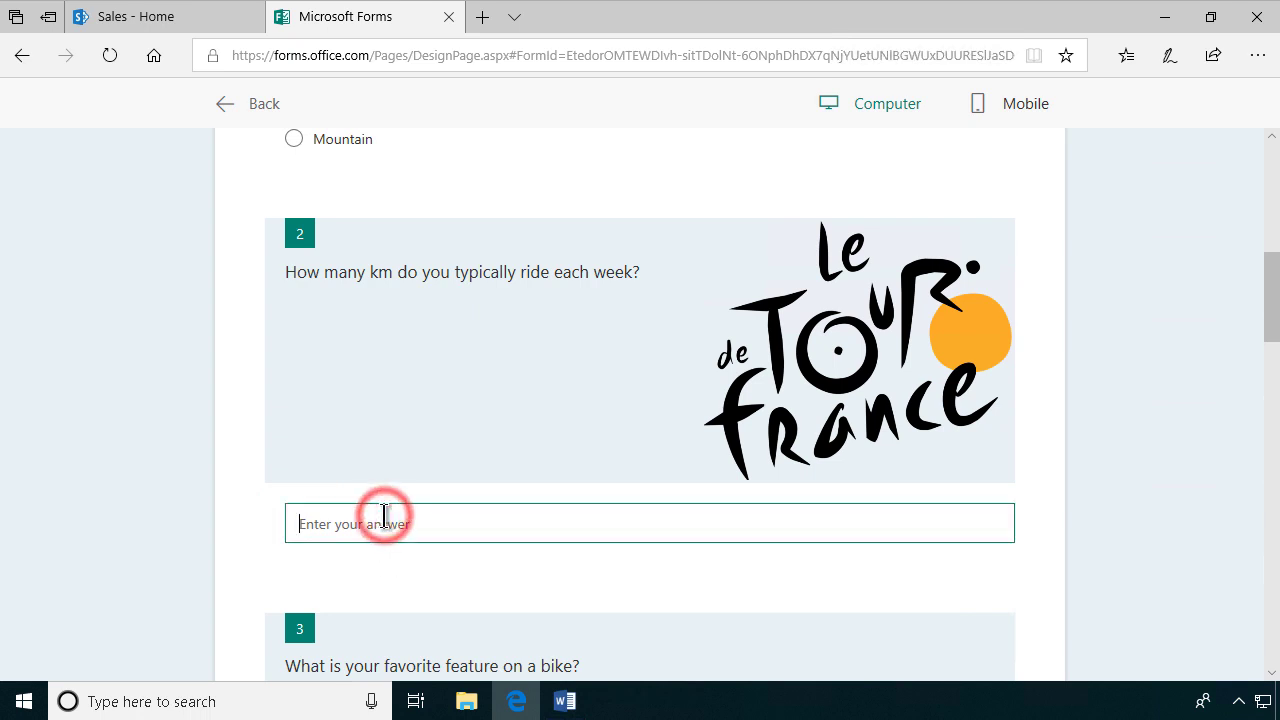
{"action": "type", "text": "50"}
Answer question 3 with "The handlebar" and choose 700 - 1000$ for the next bike's budget.
{"action": "scroll", "coordinate": [597, 540], "scroll_direction": "down", "scroll_amount": 3}
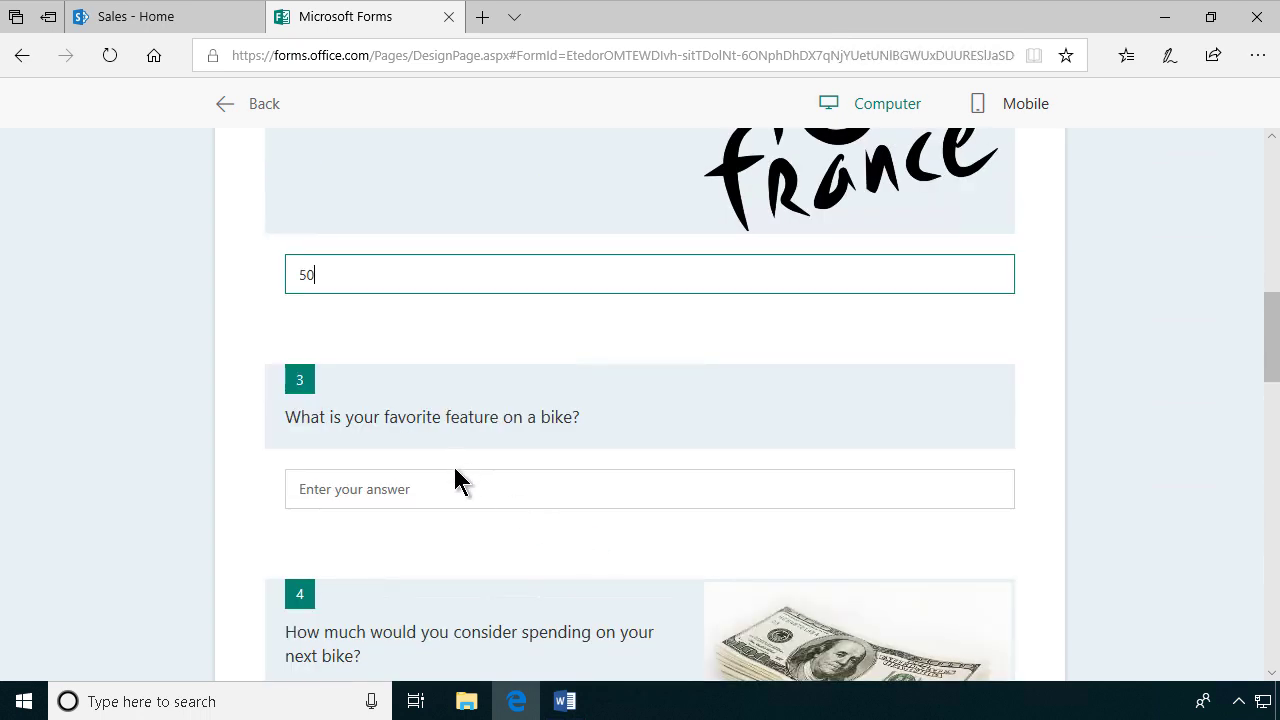
{"action": "left_click", "coordinate": [454, 488]}
{"action": "type", "text": "The handlebar"}
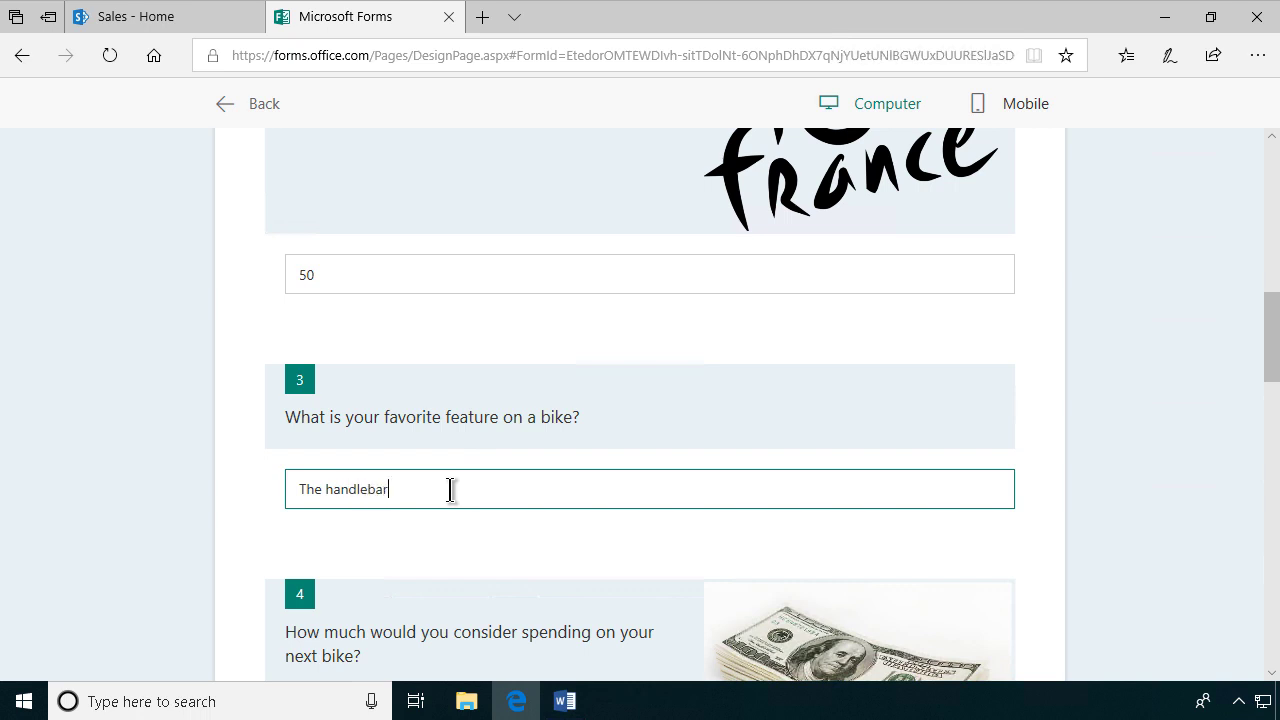
{"action": "scroll", "coordinate": [667, 378], "scroll_direction": "down", "scroll_amount": 5}
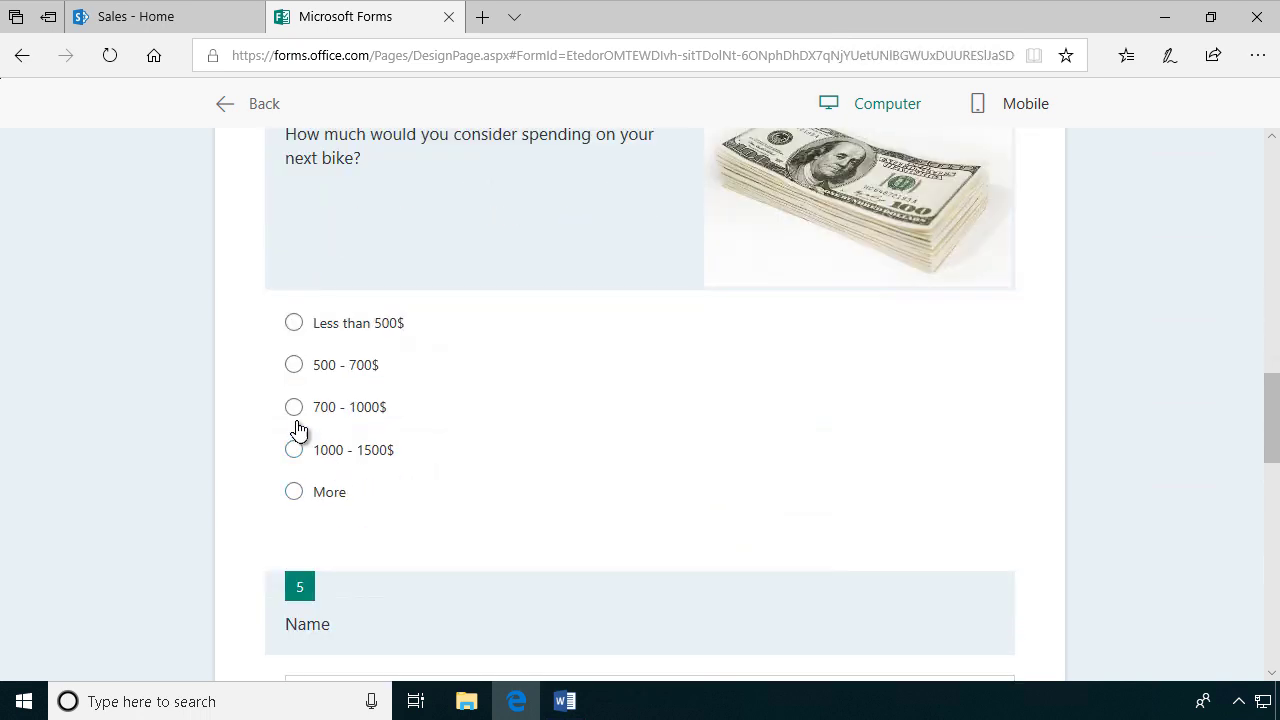
{"action": "left_click", "coordinate": [293, 407]}
Fill in the respondent's first name in question 5 and go to the newsletter question.
{"action": "scroll", "coordinate": [639, 505], "scroll_direction": "down", "scroll_amount": 3}
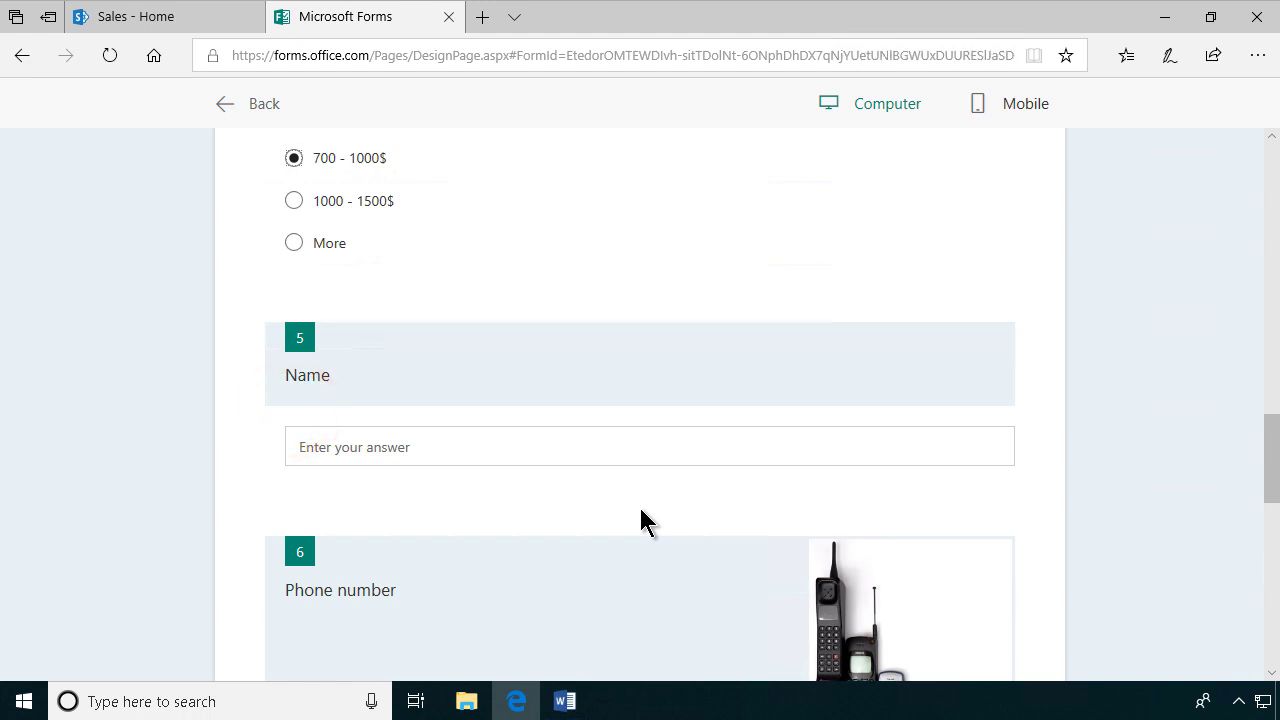
{"action": "left_click", "coordinate": [372, 450]}
{"action": "type", "text": "Peter"}
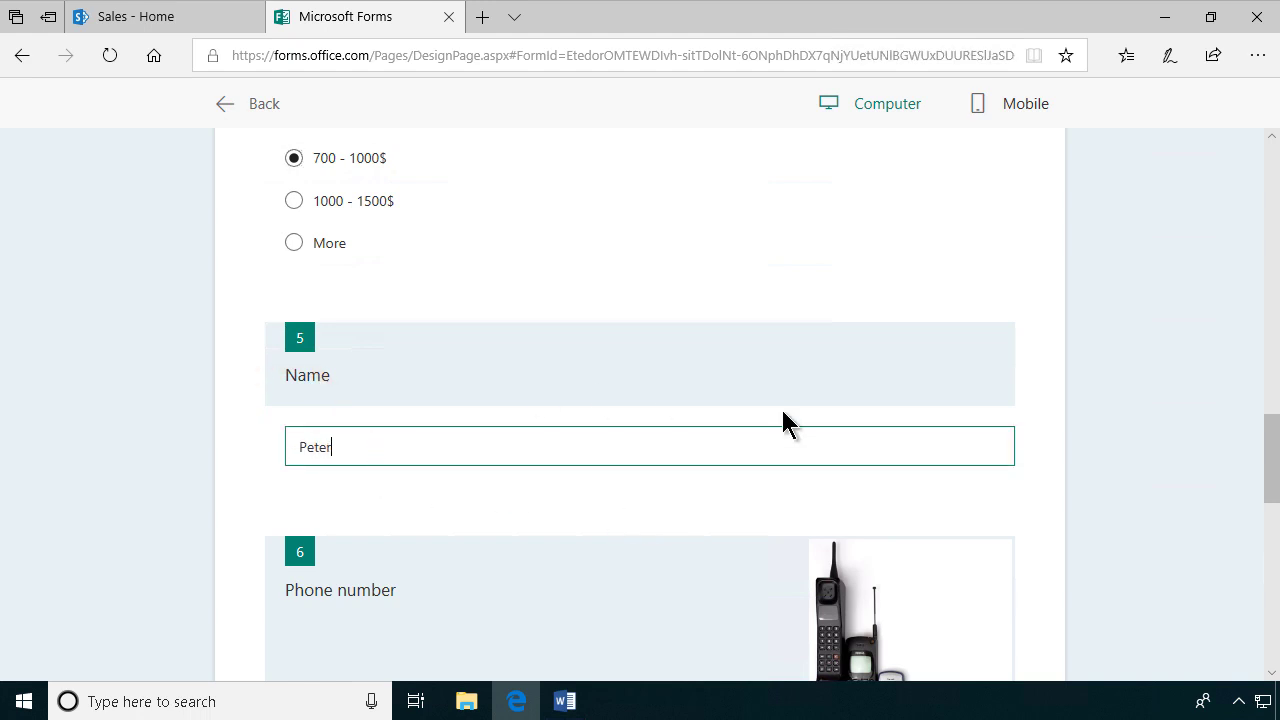
{"action": "scroll", "coordinate": [783, 420], "scroll_direction": "down", "scroll_amount": 10}
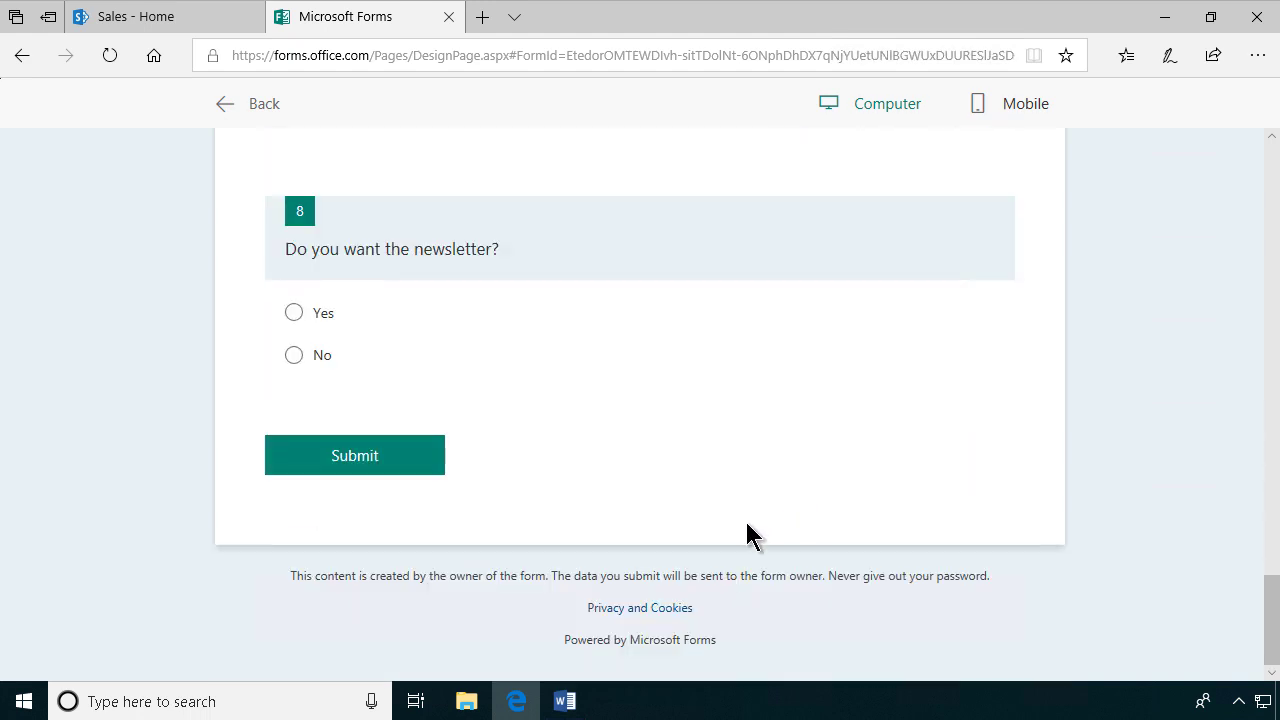
Submit the test response and switch the survey preview to the mobile view.
{"action": "left_click", "coordinate": [398, 459]}
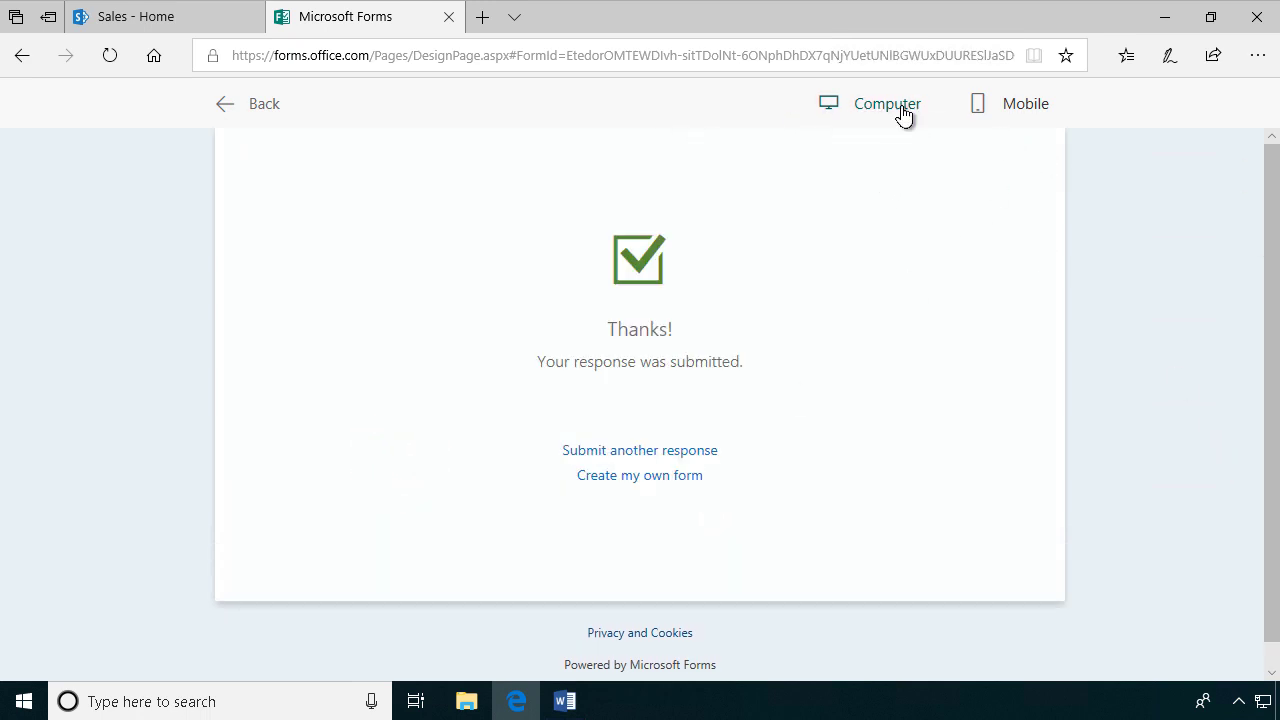
{"action": "left_click", "coordinate": [1026, 104]}
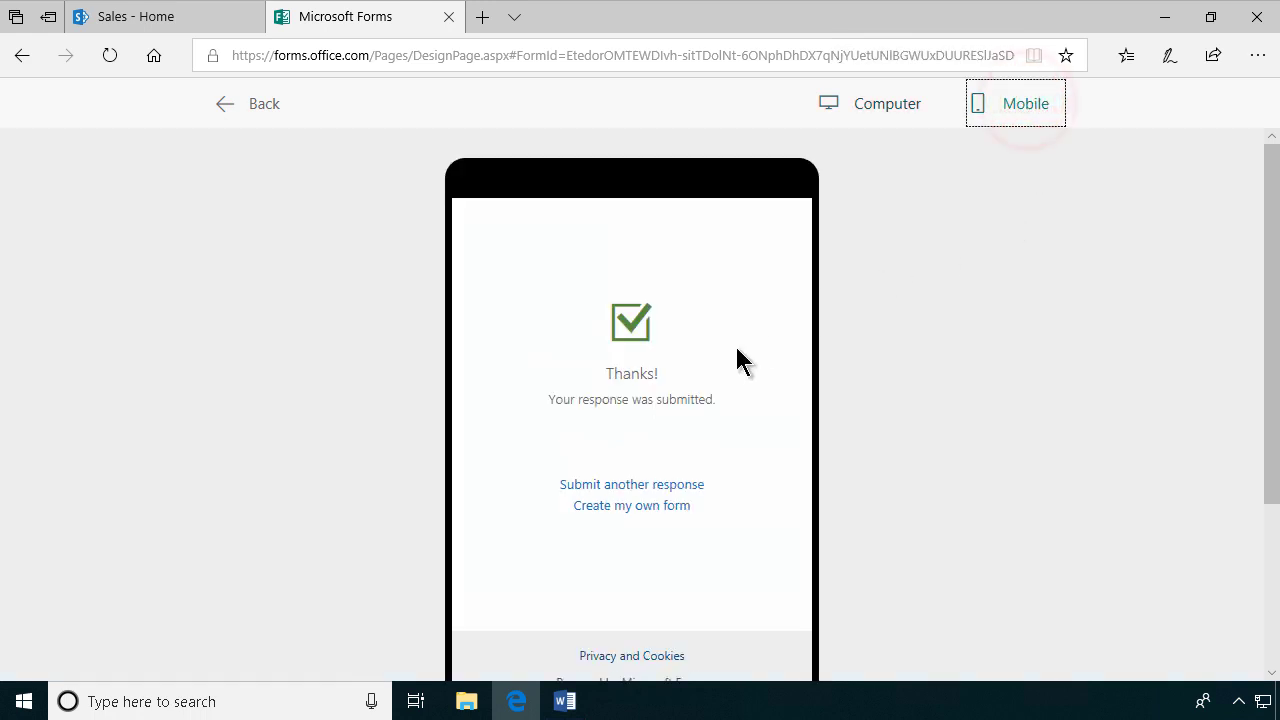
{"action": "scroll", "coordinate": [734, 366], "scroll_direction": "down", "scroll_amount": 2}
{"action": "scroll", "coordinate": [734, 366], "scroll_direction": "up", "scroll_amount": 2}
Start another response in the mobile preview and examine how the survey's questions and pictures are laid out on a phone.
{"action": "left_click", "coordinate": [636, 485]}
{"action": "scroll", "coordinate": [709, 434], "scroll_direction": "down", "scroll_amount": 4}
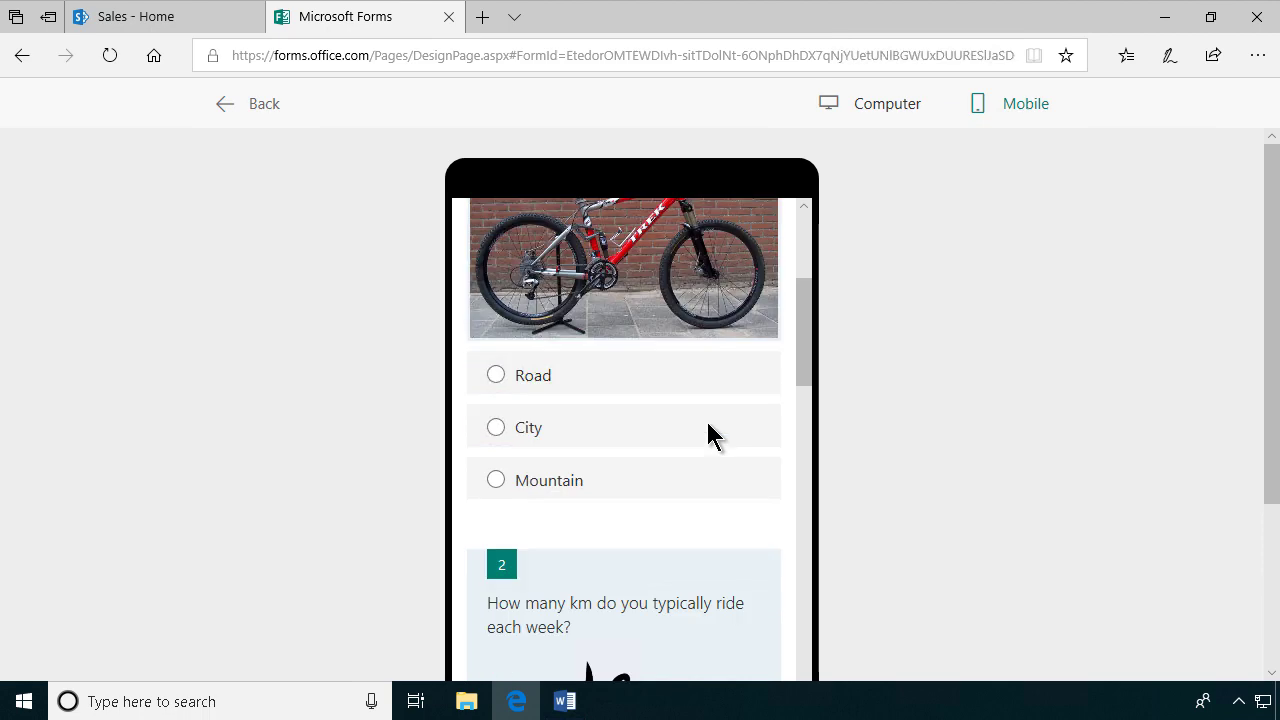
{"action": "scroll", "coordinate": [707, 422], "scroll_direction": "down", "scroll_amount": 15}
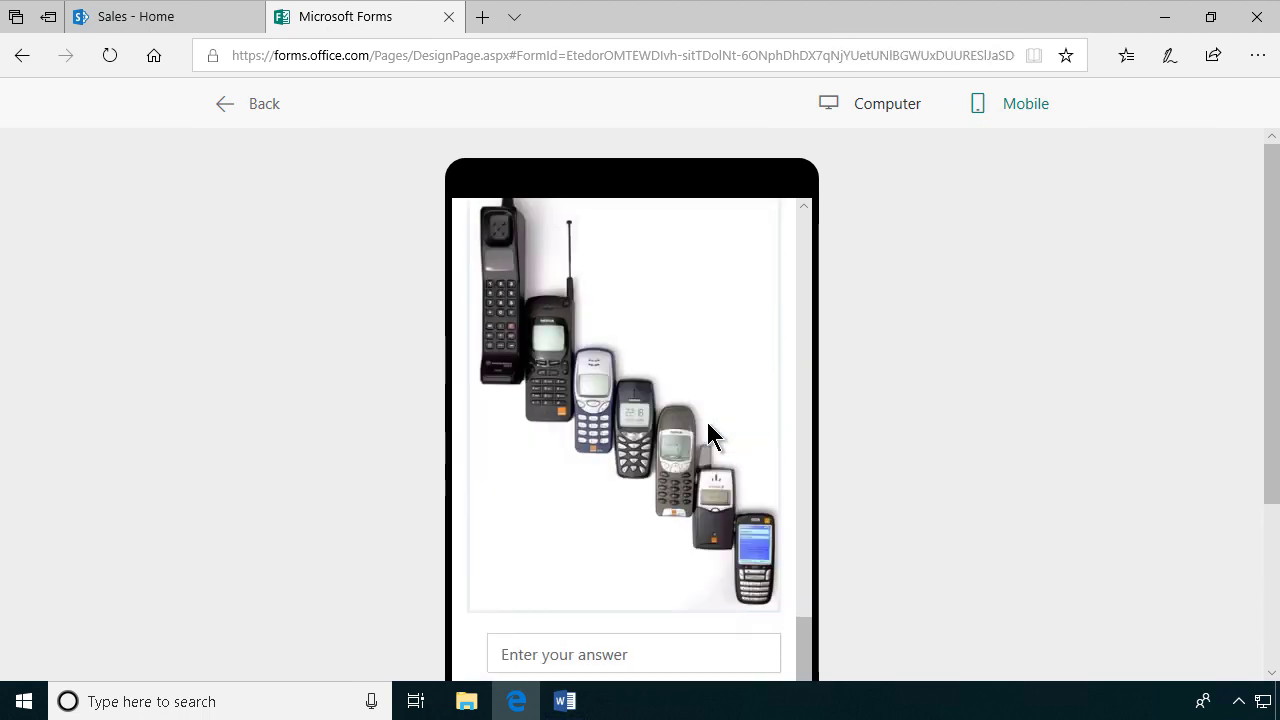
{"action": "scroll", "coordinate": [707, 422], "scroll_direction": "up", "scroll_amount": 15}
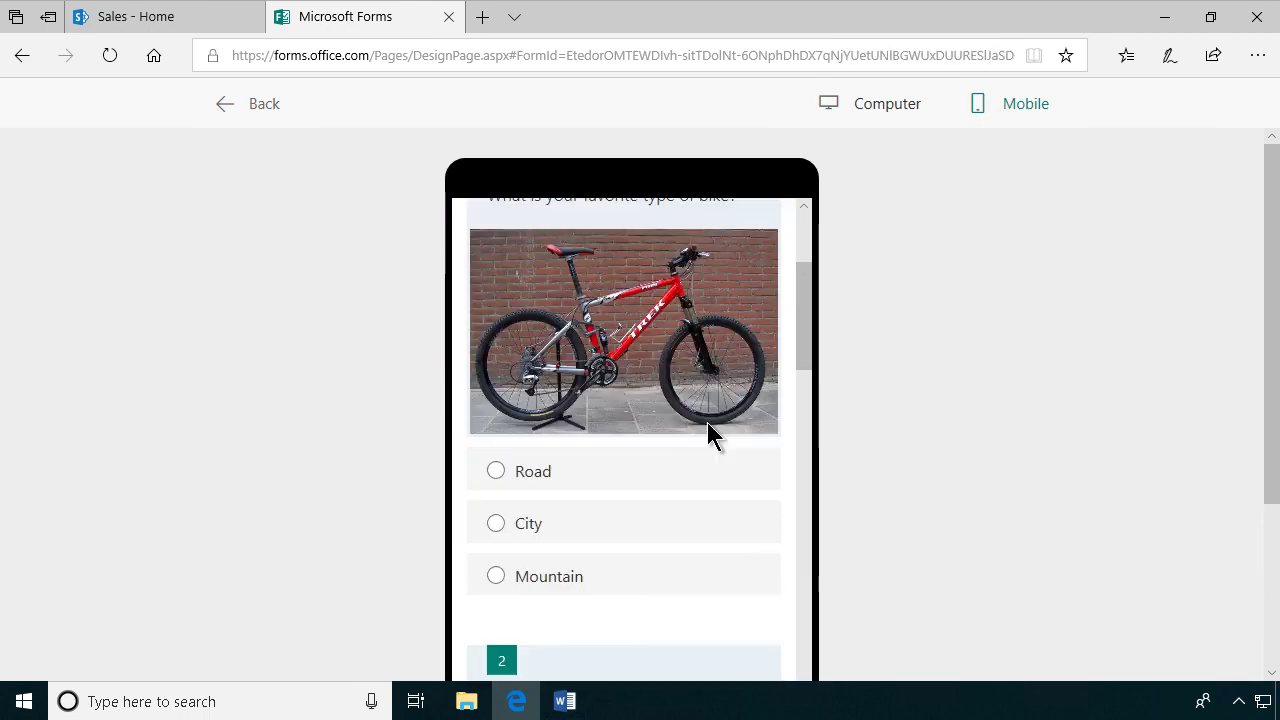
{"action": "scroll", "coordinate": [707, 422], "scroll_direction": "down", "scroll_amount": 15}
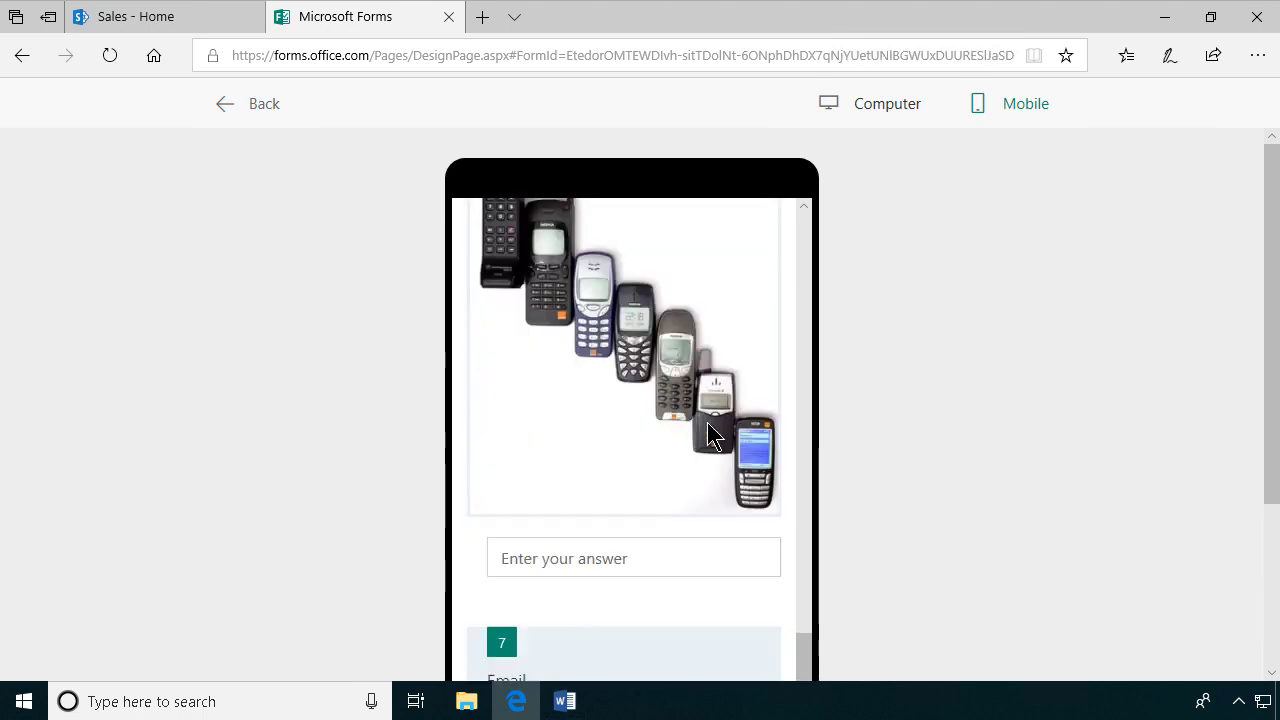
{"action": "scroll", "coordinate": [707, 422], "scroll_direction": "down", "scroll_amount": 3}
{"action": "scroll", "coordinate": [656, 380], "scroll_direction": "up", "scroll_amount": 5}
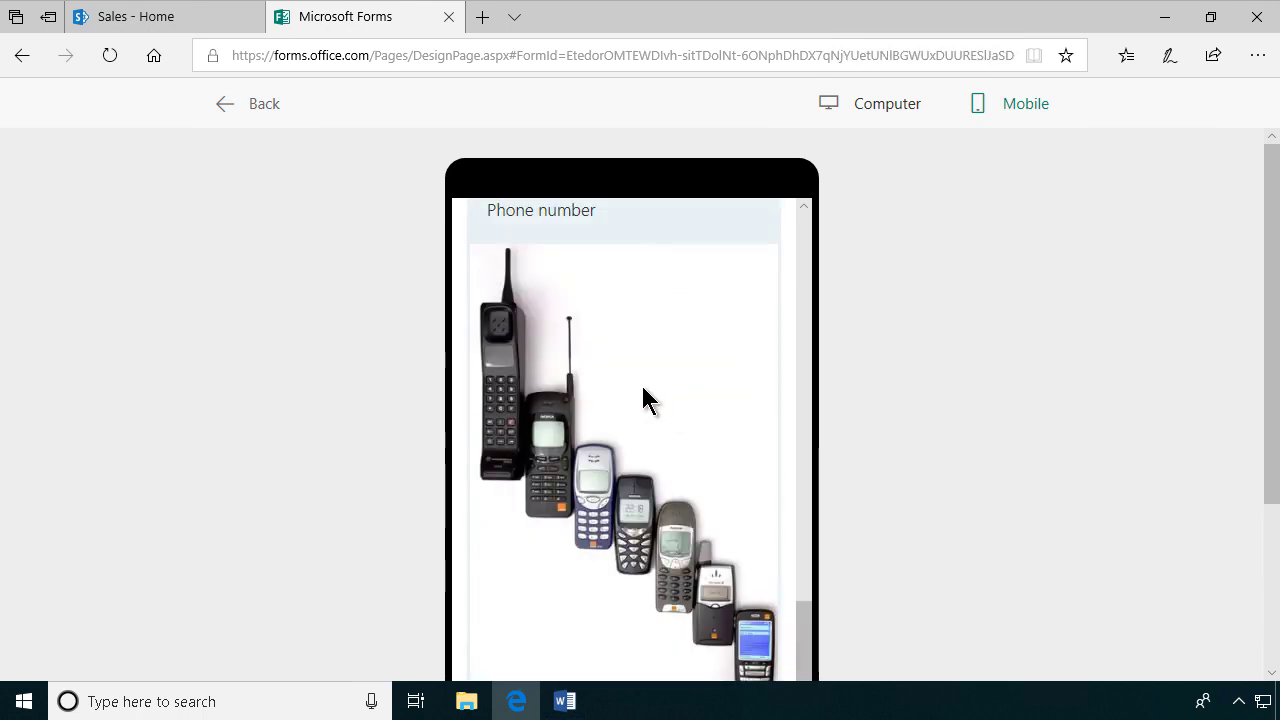
{"action": "scroll", "coordinate": [642, 392], "scroll_direction": "down", "scroll_amount": 3}
{"action": "scroll", "coordinate": [640, 394], "scroll_direction": "up", "scroll_amount": 10}
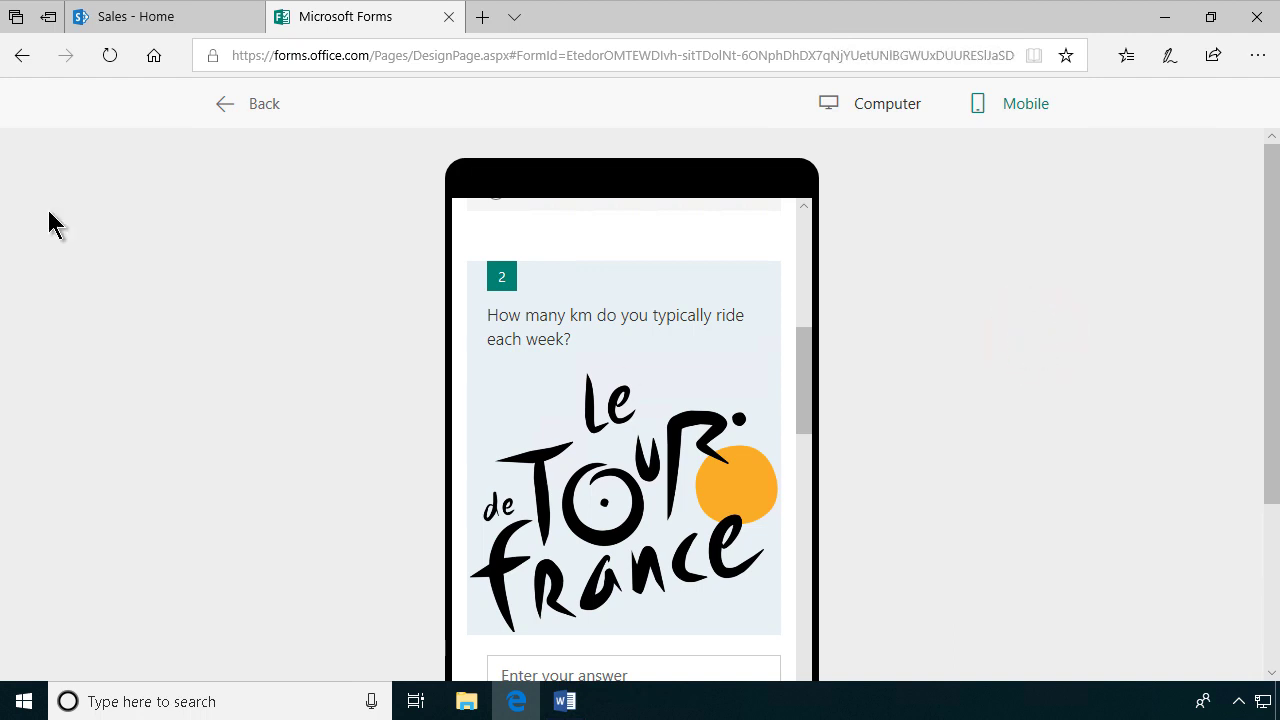
Switch to the Word requirements document and review the Information gathering questions and the Automation section.
{"action": "left_click", "coordinate": [565, 701]}
{"action": "left_click", "coordinate": [732, 232]}
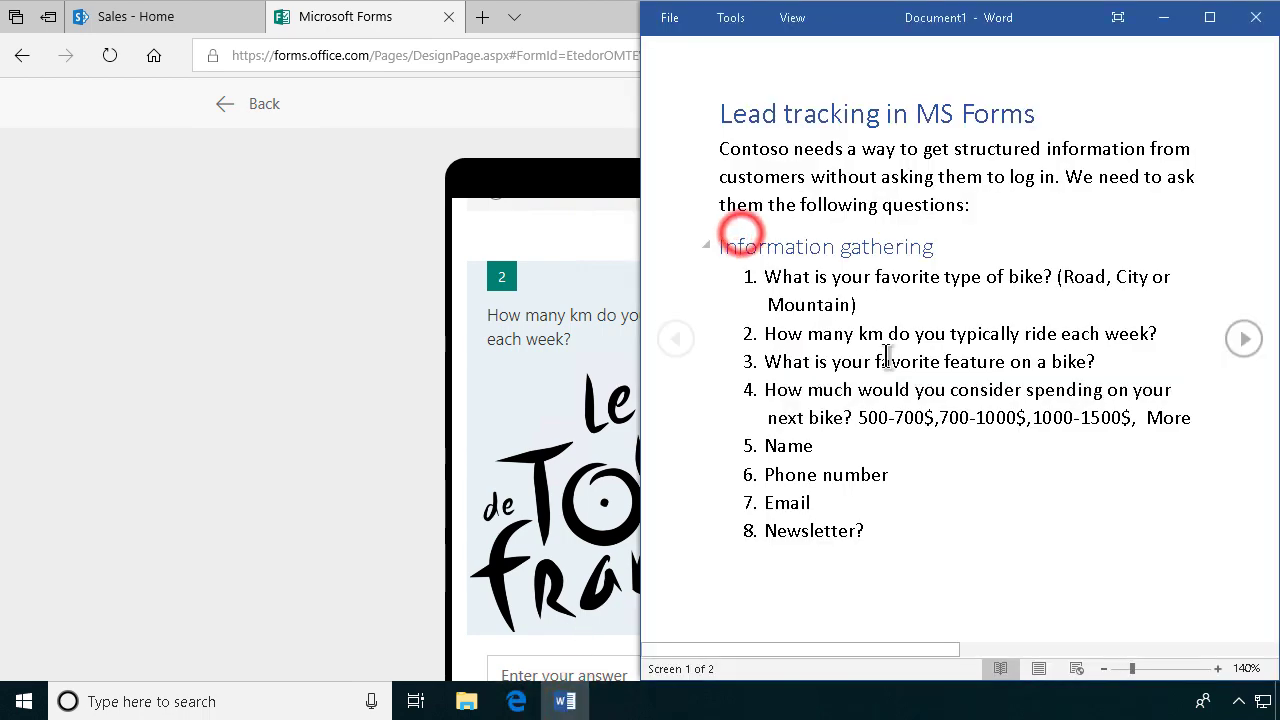
{"action": "scroll", "coordinate": [929, 540], "scroll_direction": "down", "scroll_amount": 1}
{"action": "scroll", "coordinate": [929, 536], "scroll_direction": "up", "scroll_amount": 1}
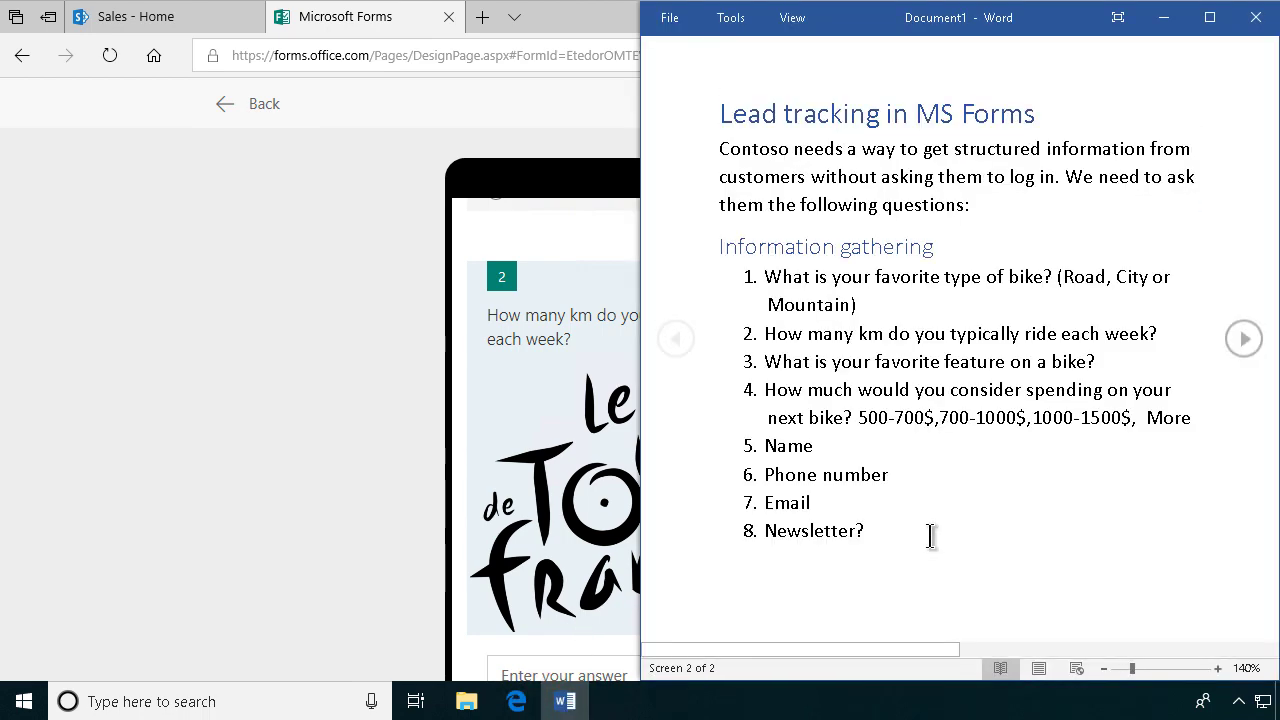
{"action": "scroll", "coordinate": [929, 536], "scroll_direction": "down", "scroll_amount": 1}
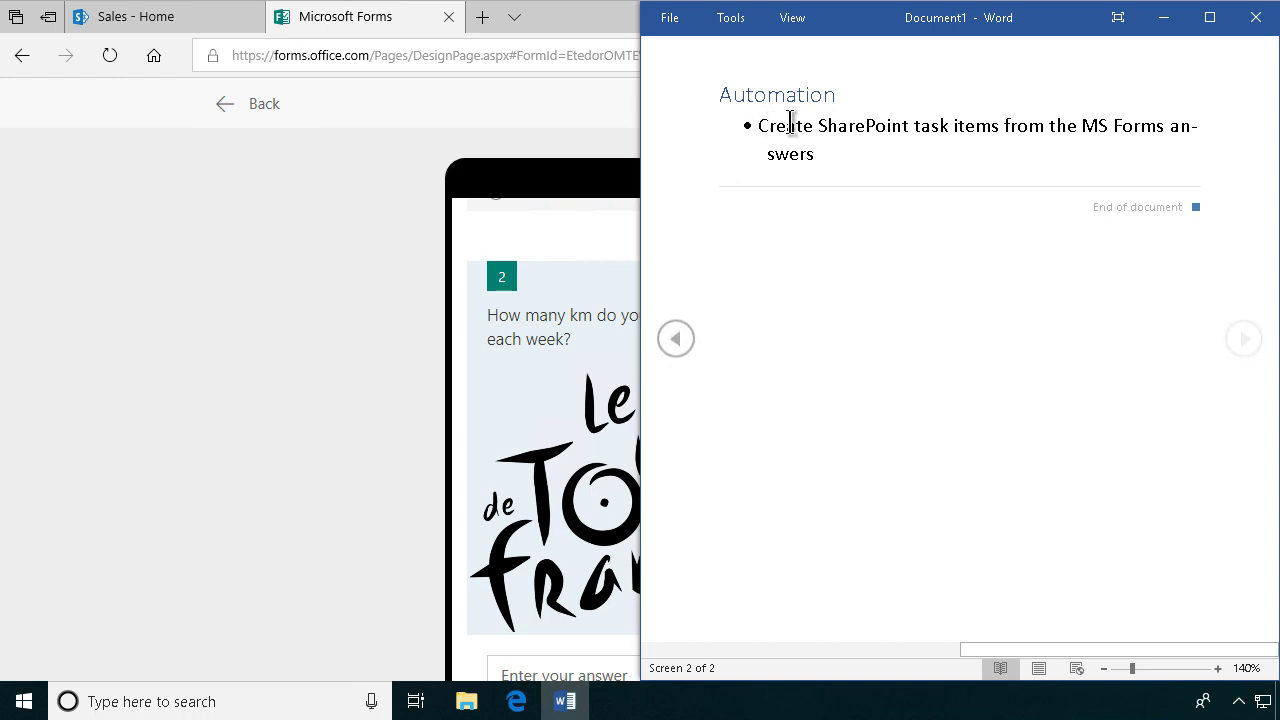